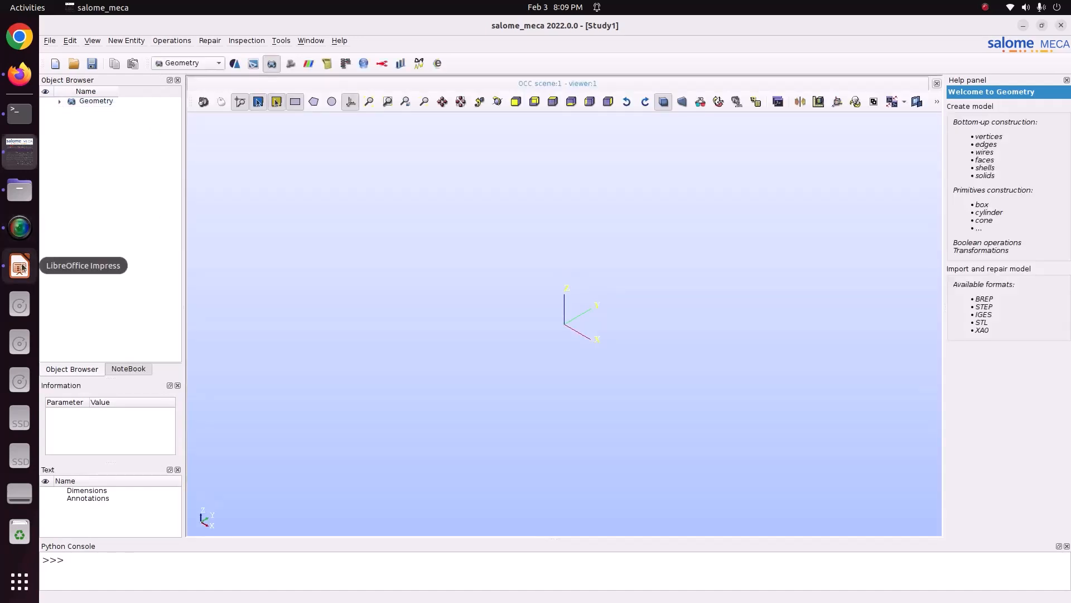
# - Check the boundary conditions slide in the LibreOffice Impress presentation, and return to Salome-Meca
pyautogui.click(19, 267)
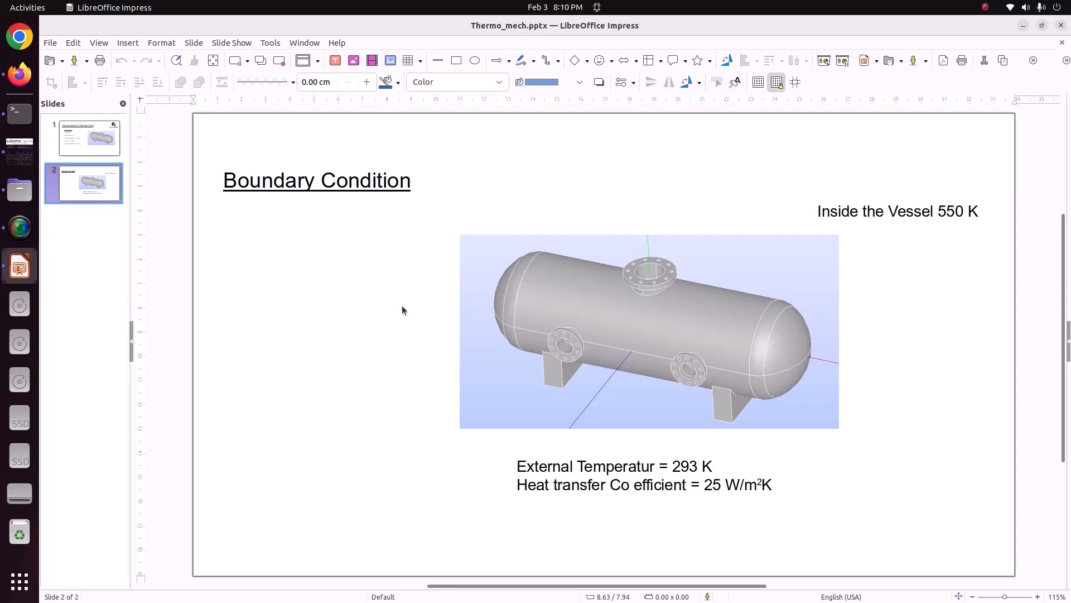
pyautogui.click(20, 151)
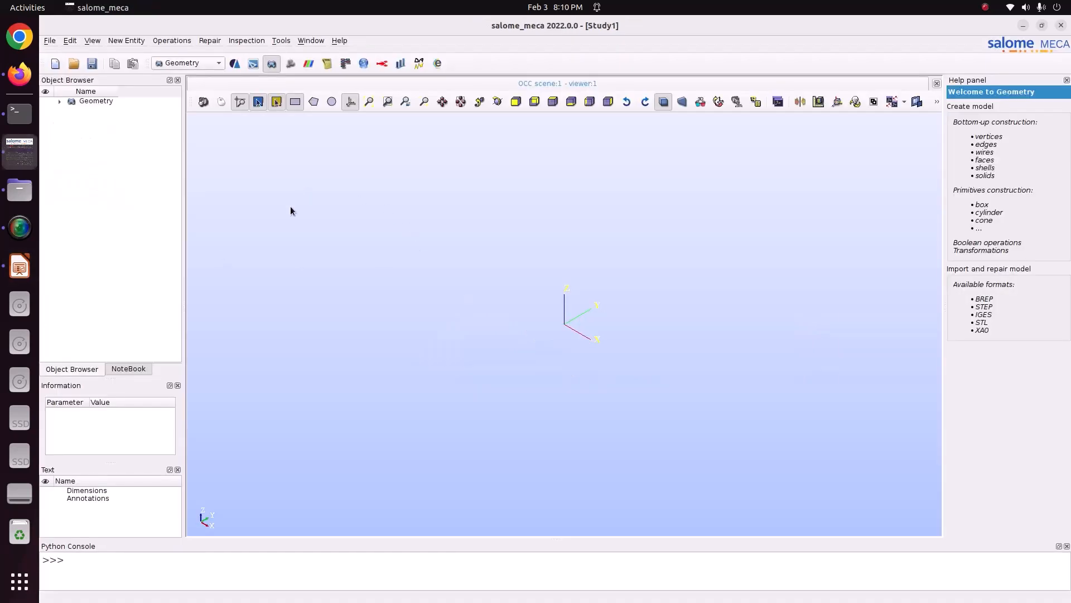
# - Import Pressure_vessel.stp from the CODE_ASTER/79_pressur_v_thermal folder as STEP geometry, taking the embedded millimetre units into account
pyautogui.click(49, 41)
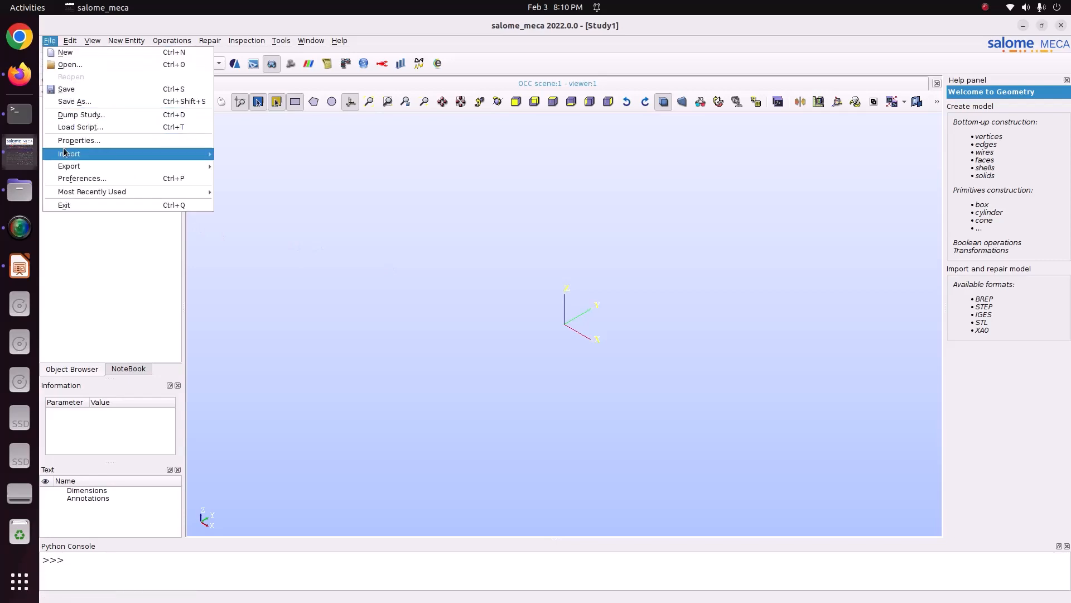
pyautogui.moveTo(139, 154)
pyautogui.click(269, 167)
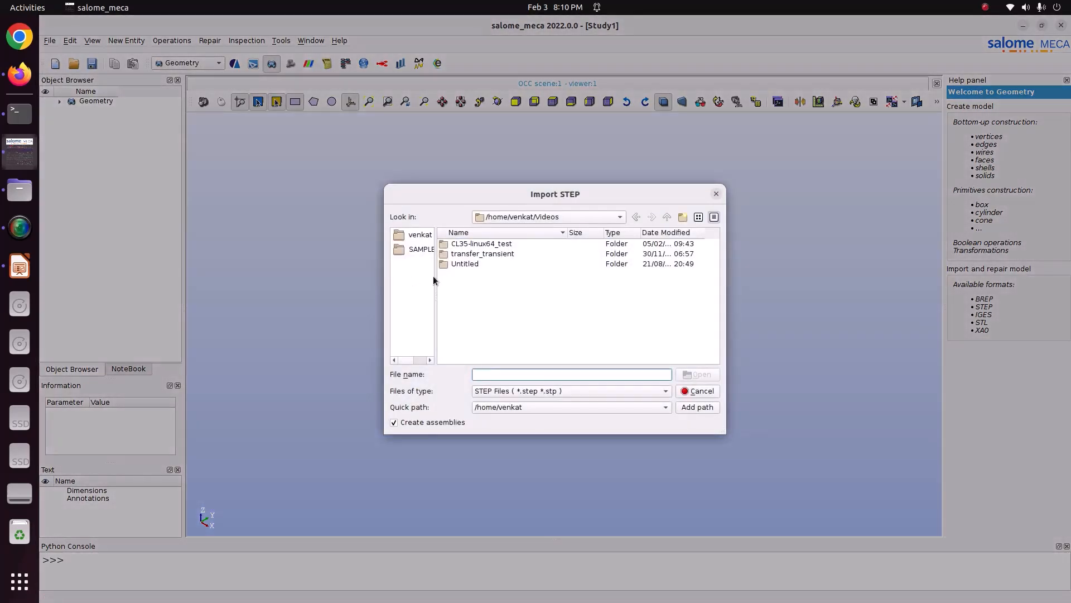
pyautogui.doubleClick(484, 344)
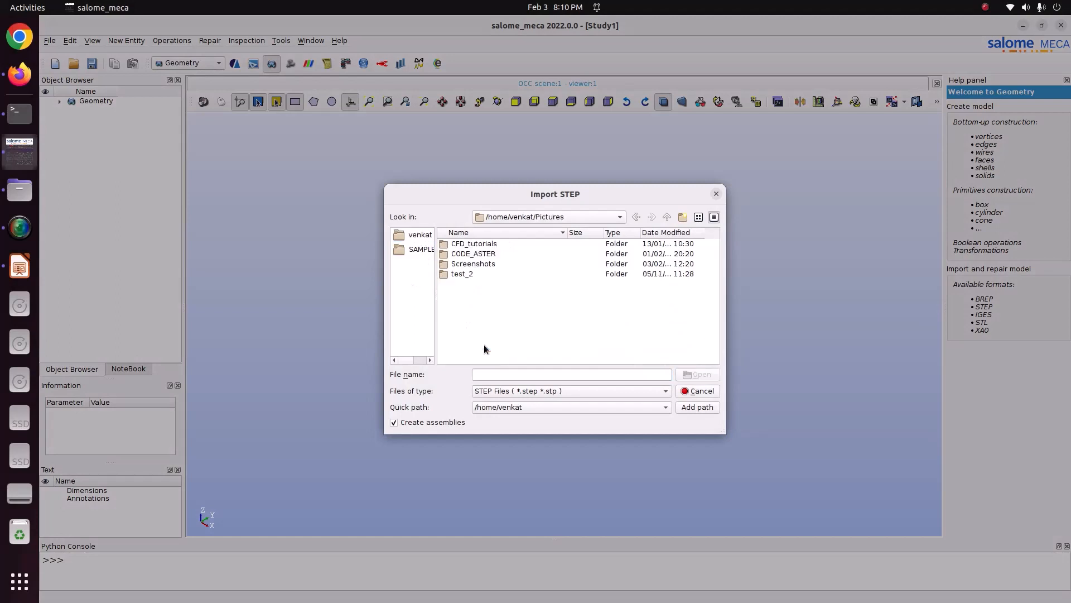
pyautogui.doubleClick(475, 258)
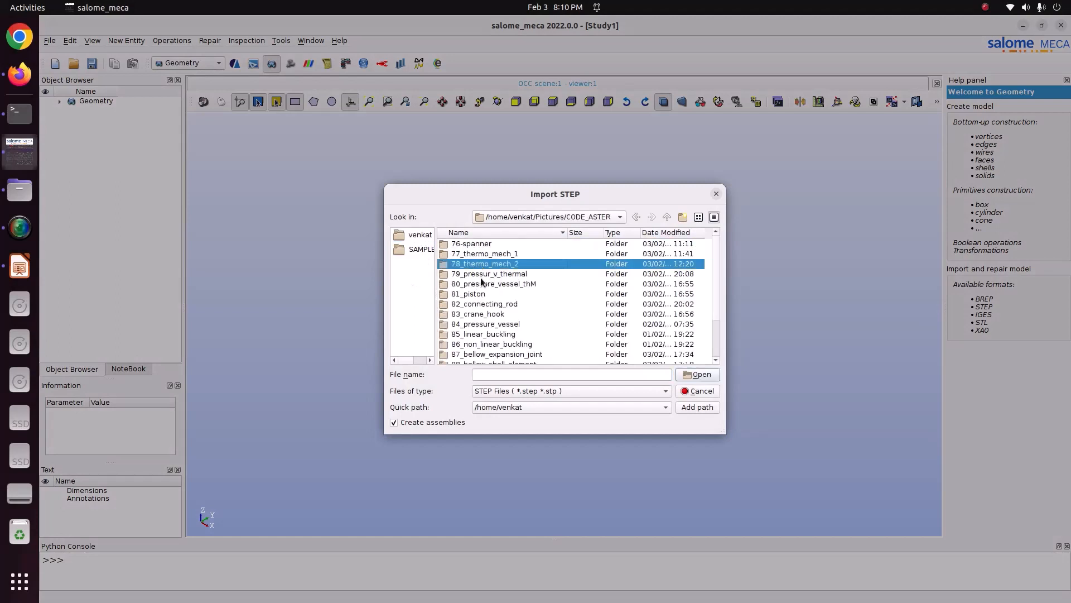
pyautogui.click(479, 275)
pyautogui.doubleClick(474, 273)
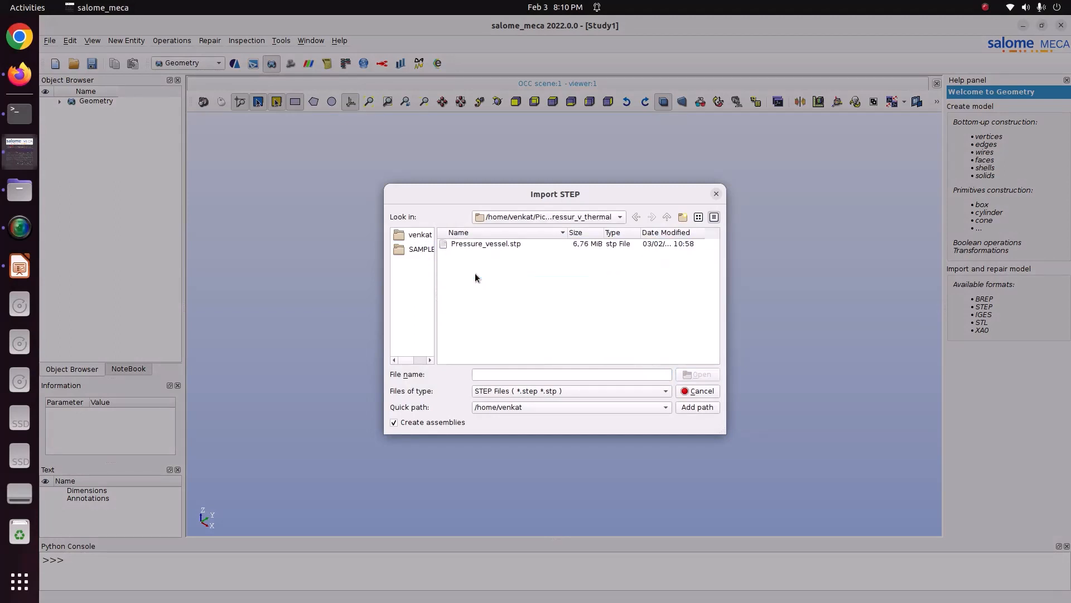
pyautogui.click(477, 245)
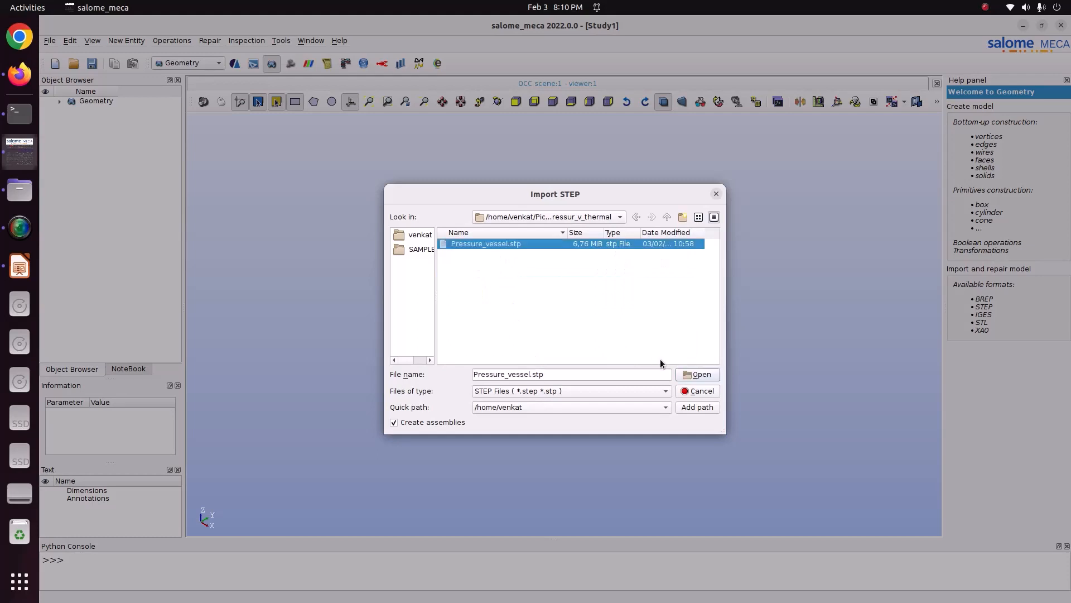
pyautogui.click(695, 374)
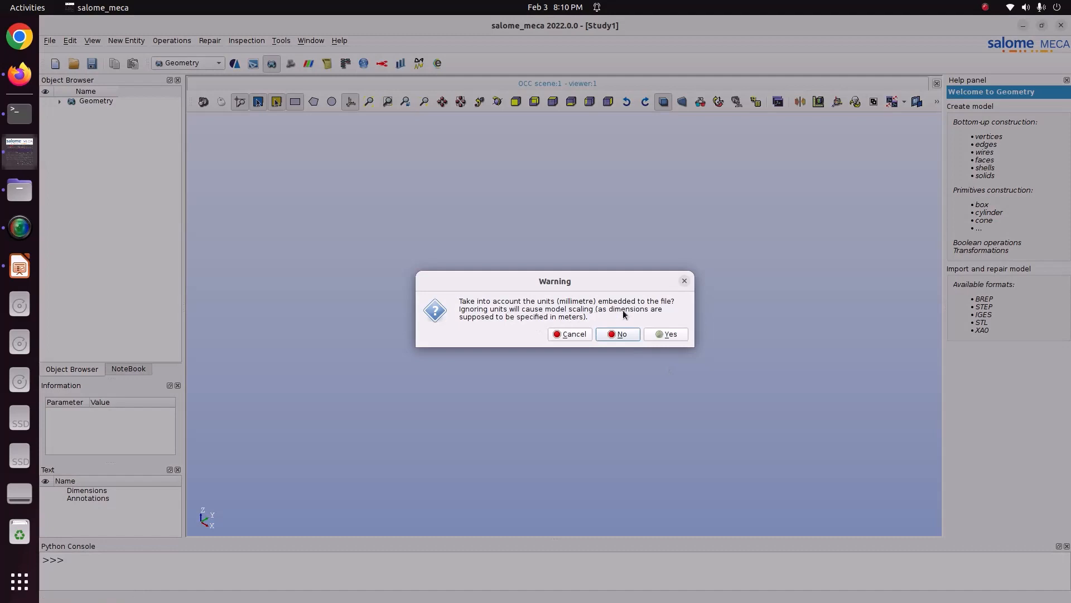
pyautogui.click(651, 333)
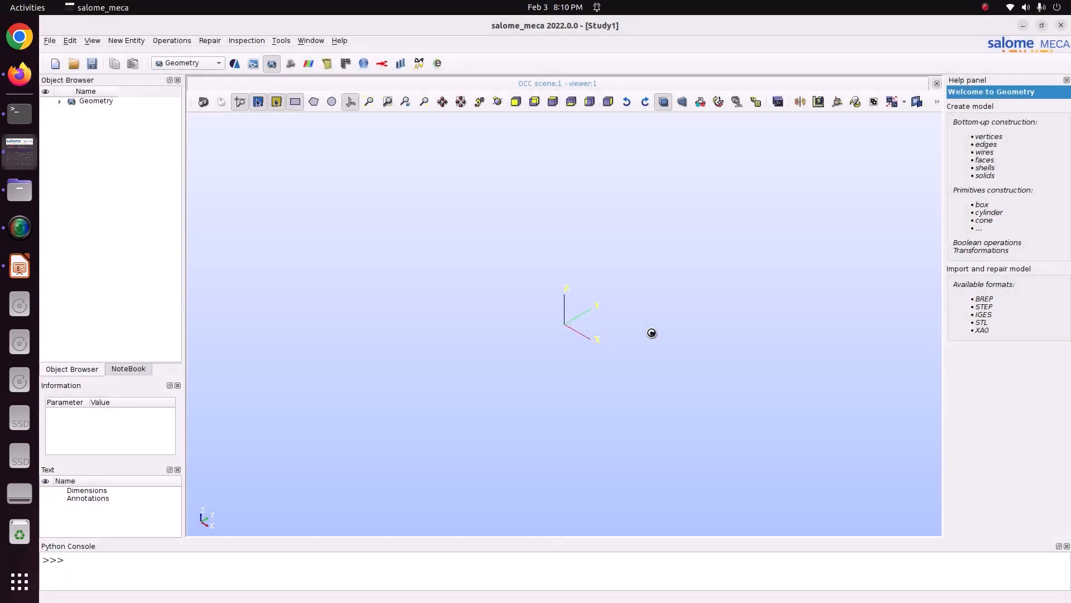
pyautogui.click(368, 101)
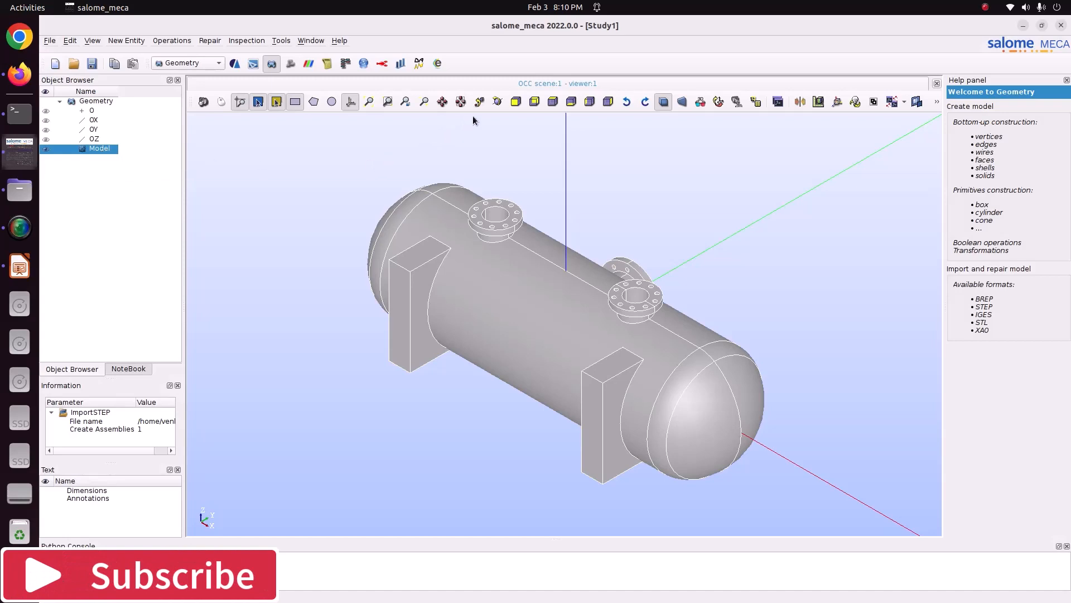
# - Examine the overall dimensions of the imported model with the Bounding Box inspection, without creating a box
pyautogui.click(491, 104)
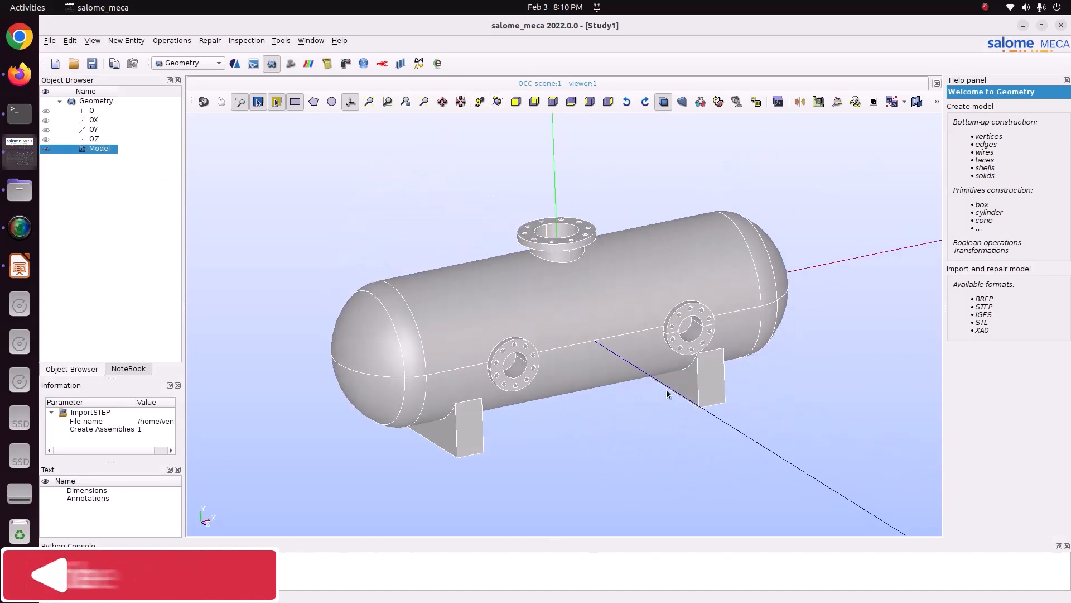
pyautogui.click(231, 41)
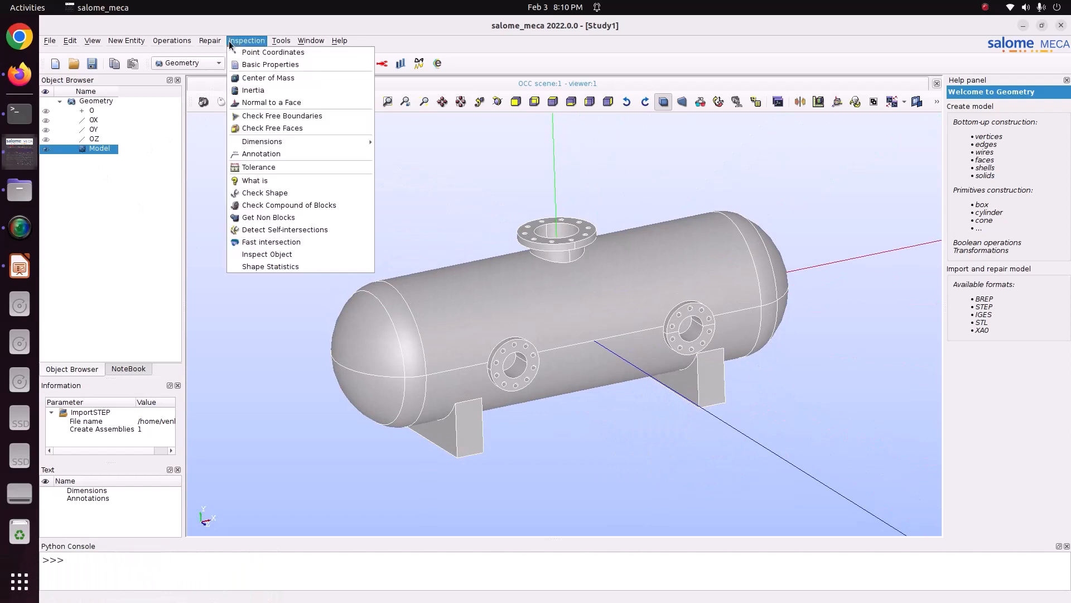
pyautogui.moveTo(286, 143)
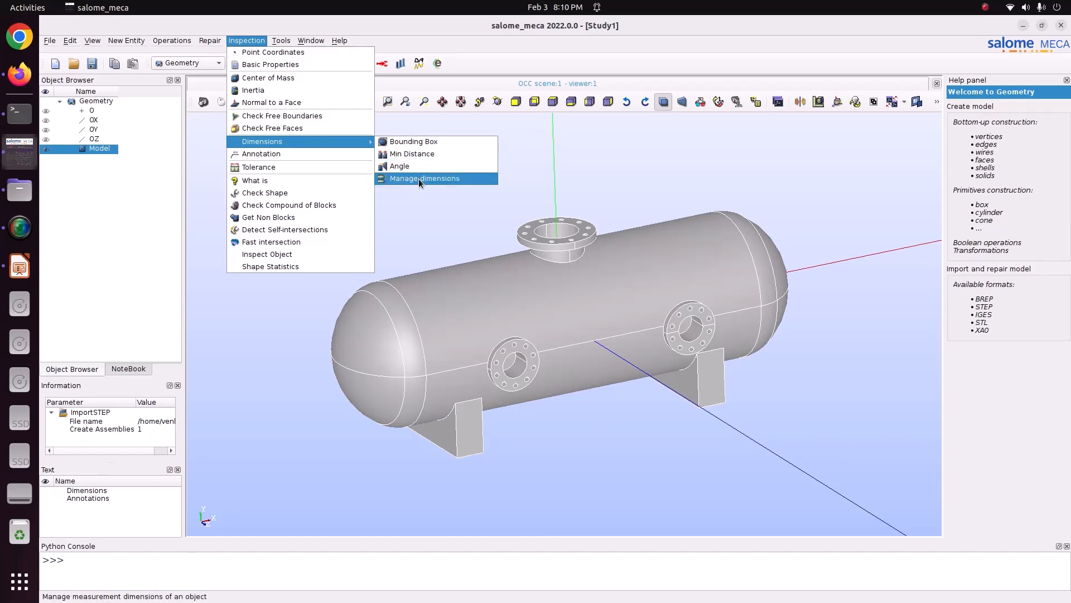
pyautogui.click(411, 148)
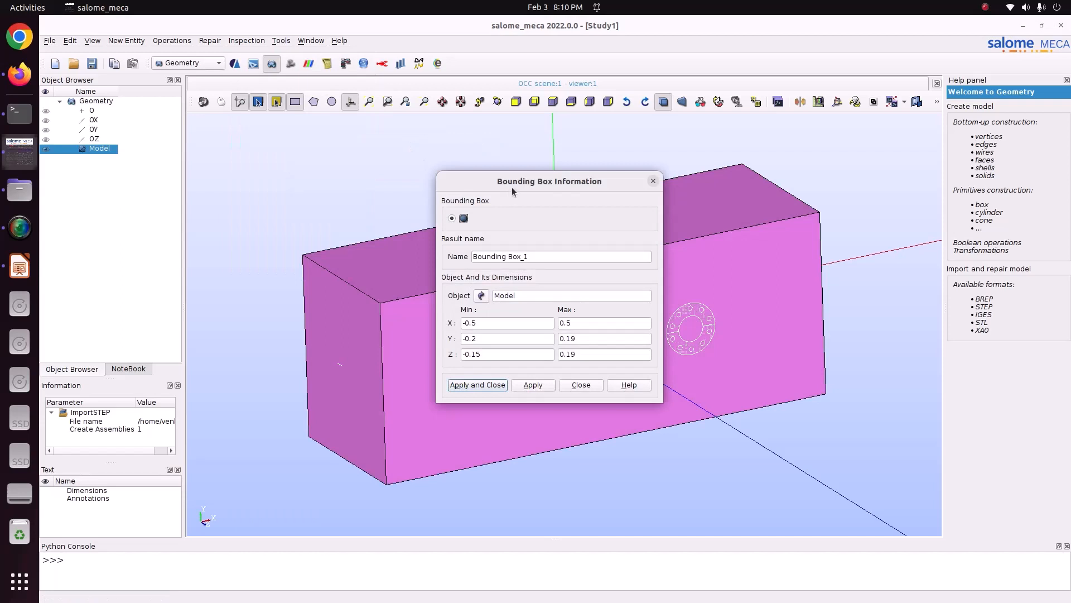
pyautogui.moveTo(511, 187); pyautogui.dragTo(137, 153)
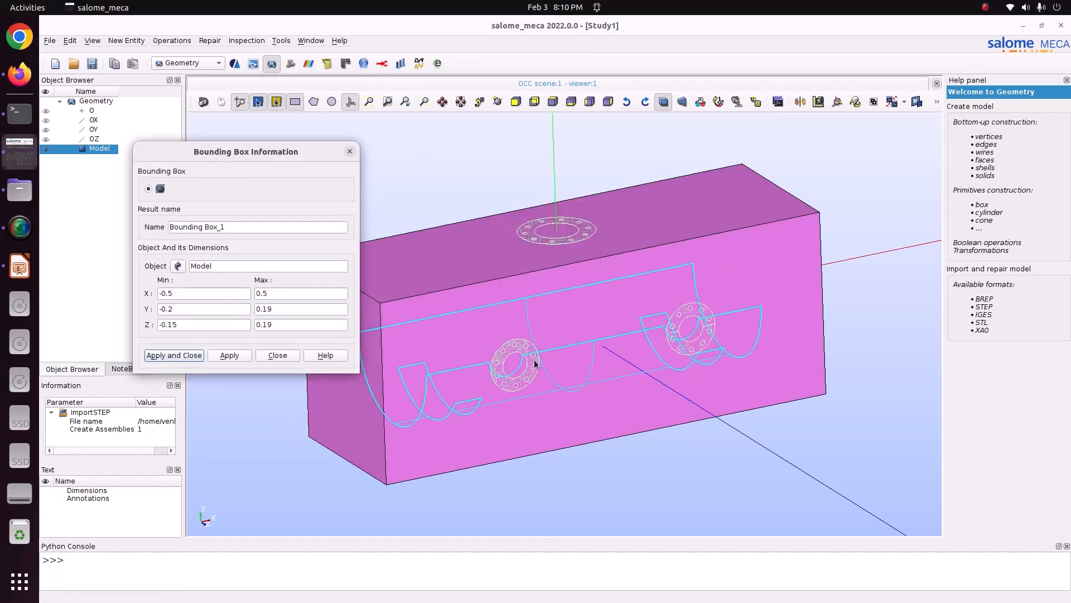
pyautogui.scroll(-3, 474, 368)
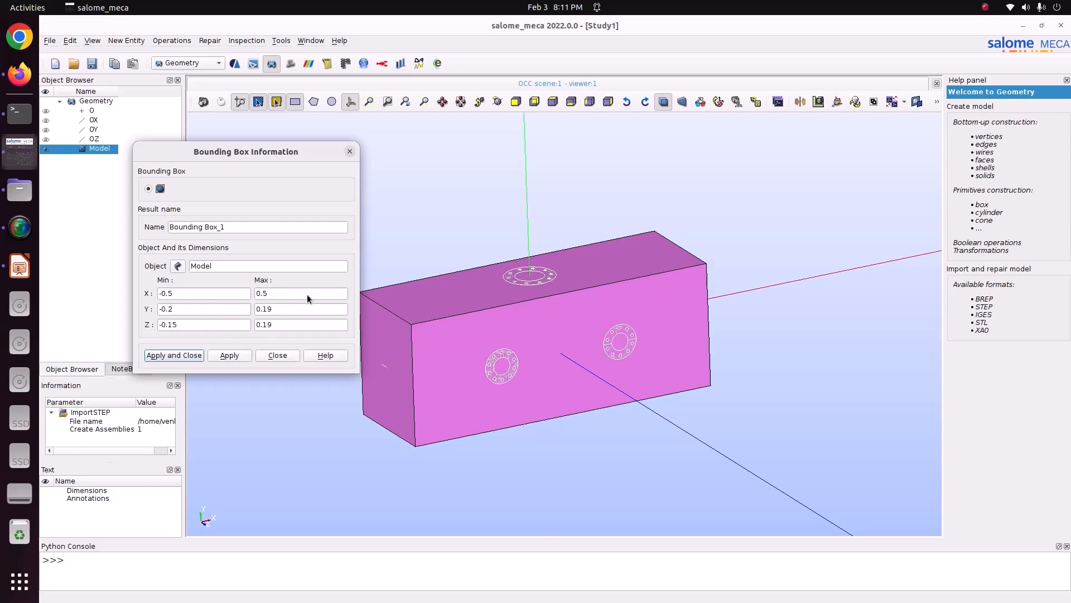
pyautogui.click(346, 152)
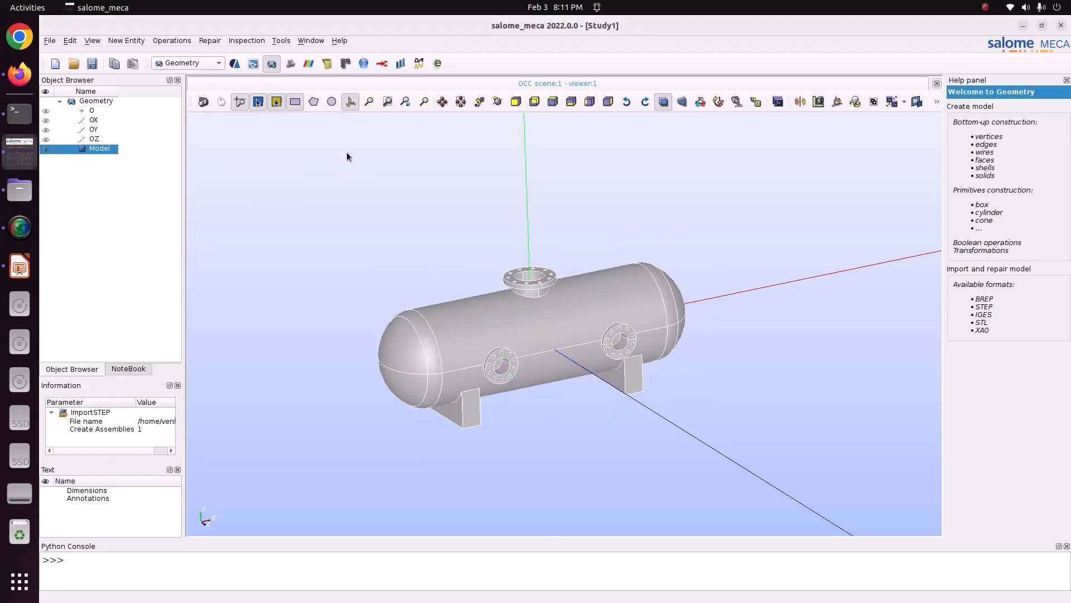
# - Review the inside-vessel temperature on the boundary conditions slide in LibreOffice Impress, and return to Salome-Meca
pyautogui.scroll(3, 519, 403)
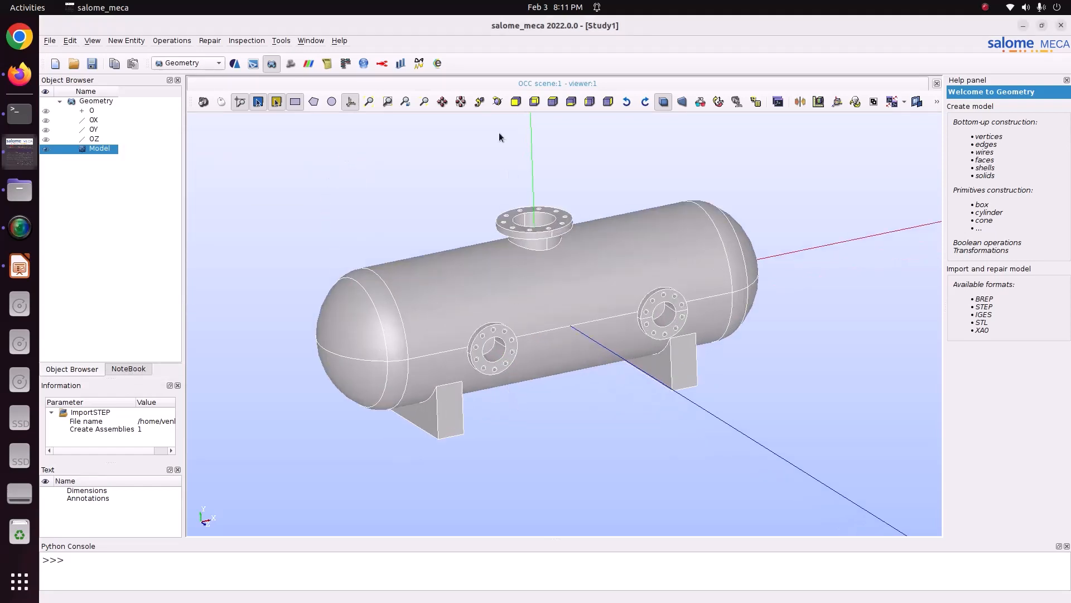
pyautogui.click(497, 101)
pyautogui.moveTo(569, 196); pyautogui.dragTo(549, 237)
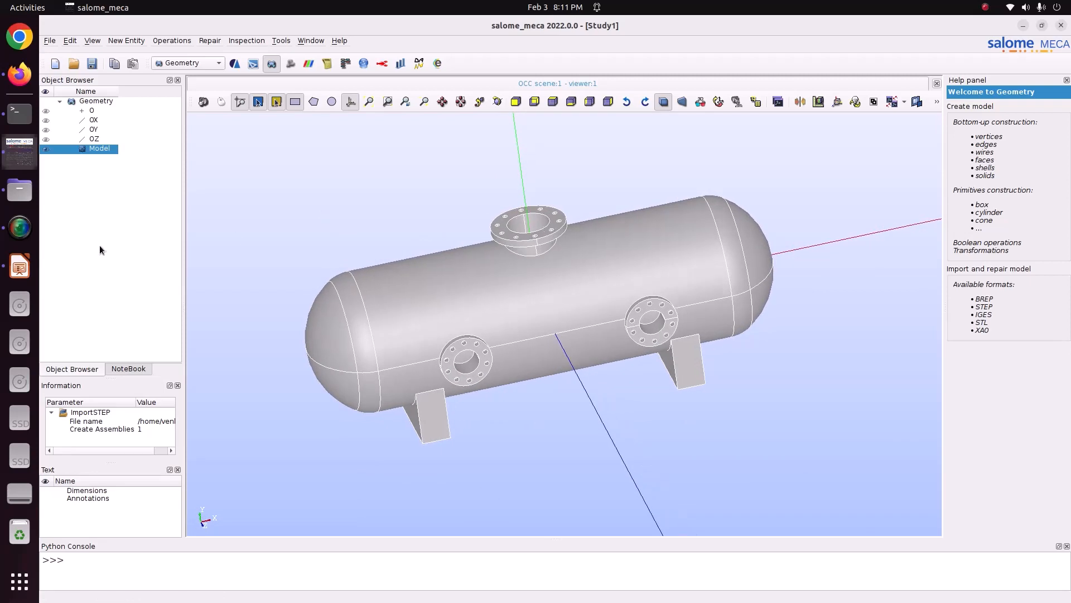
pyautogui.click(20, 266)
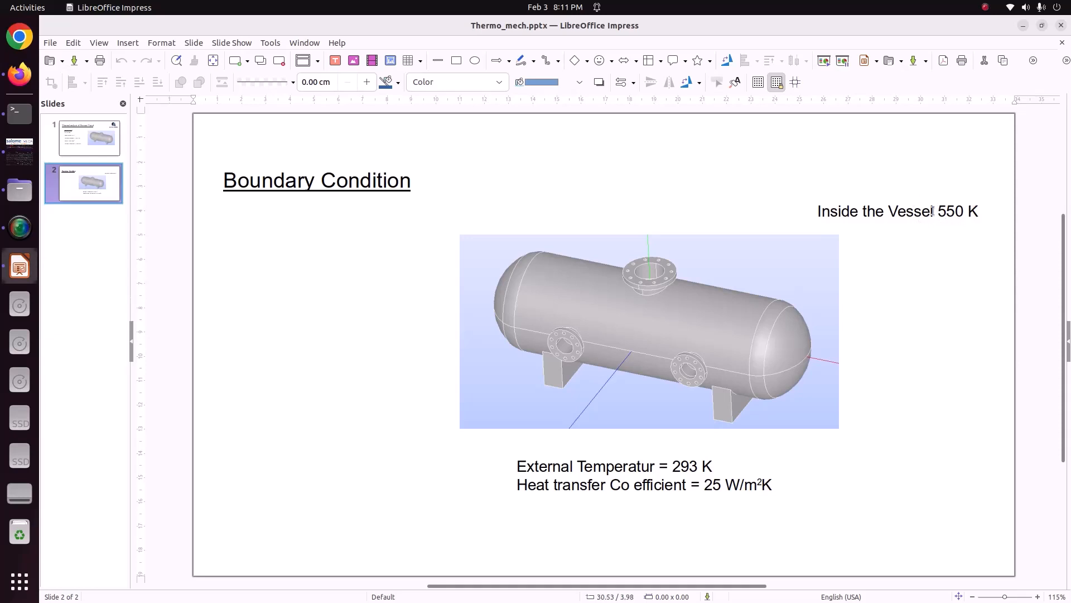
pyautogui.moveTo(937, 212); pyautogui.dragTo(982, 209)
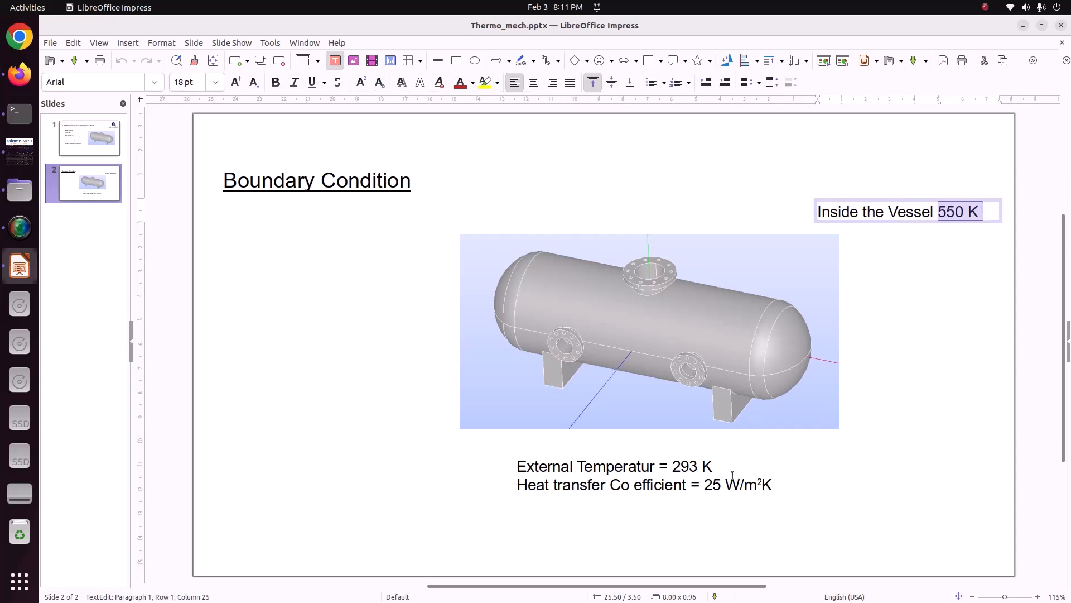
pyautogui.click(14, 158)
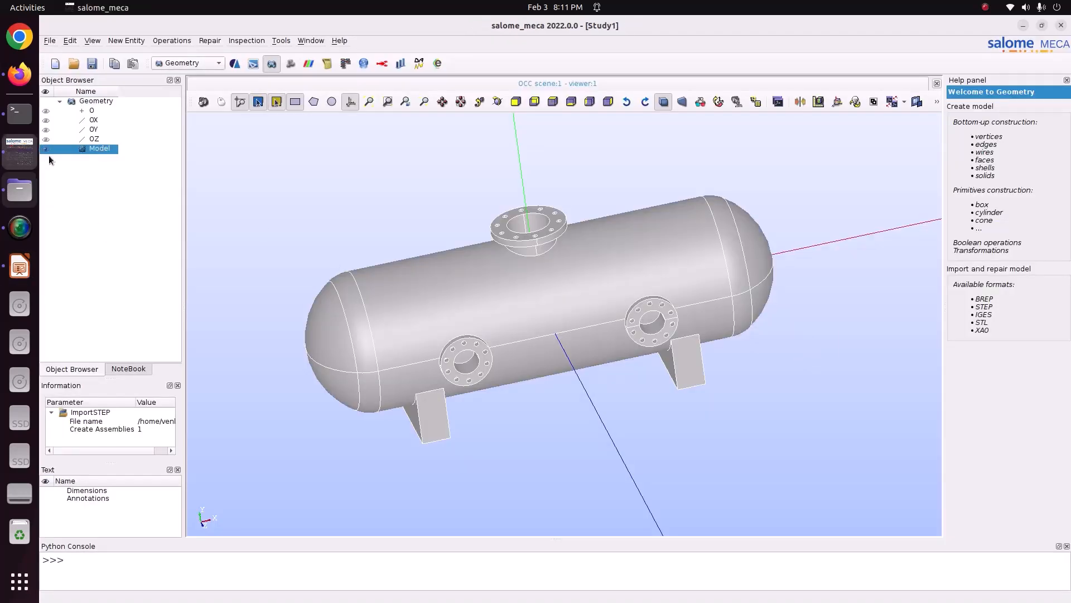
# - Start a new group on the imported model with faces as the shape type
pyautogui.rightClick(89, 150)
pyautogui.click(165, 182)
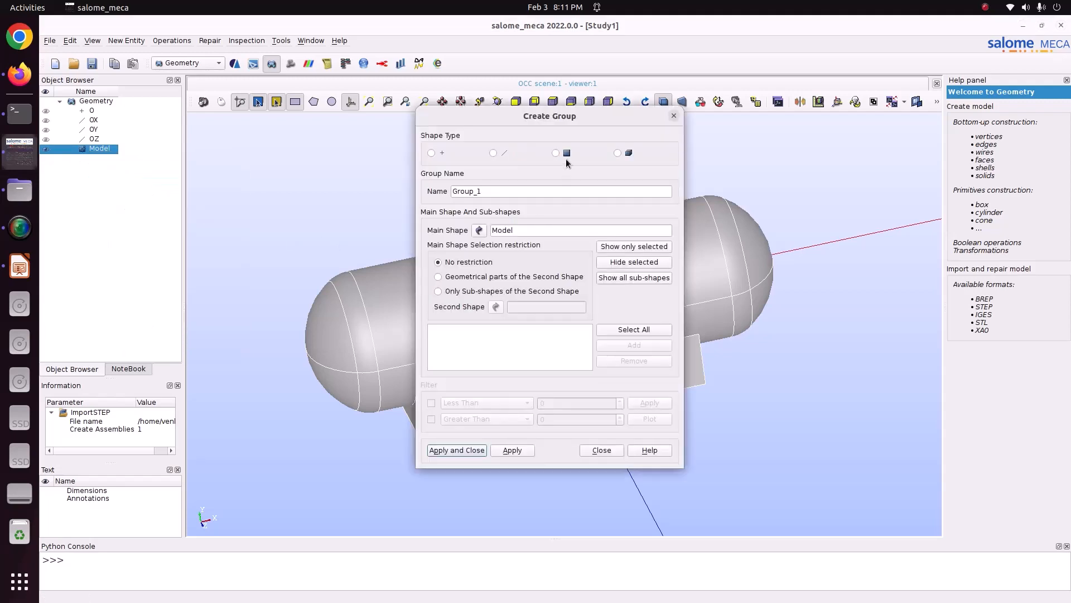
pyautogui.click(564, 157)
pyautogui.moveTo(581, 119); pyautogui.dragTo(211, 106)
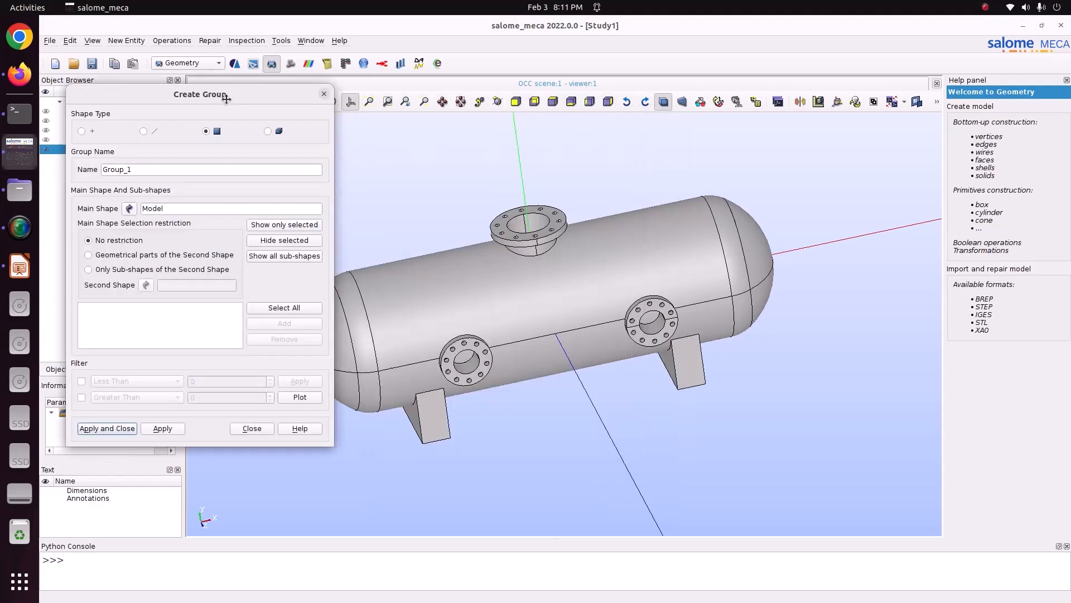
# - Select the outer faces of the vessel's cylindrical shell and domed ends, and hide them to expose the inner walls
pyautogui.scroll(-3, 536, 279)
pyautogui.scroll(2, 505, 122)
pyautogui.click(497, 102)
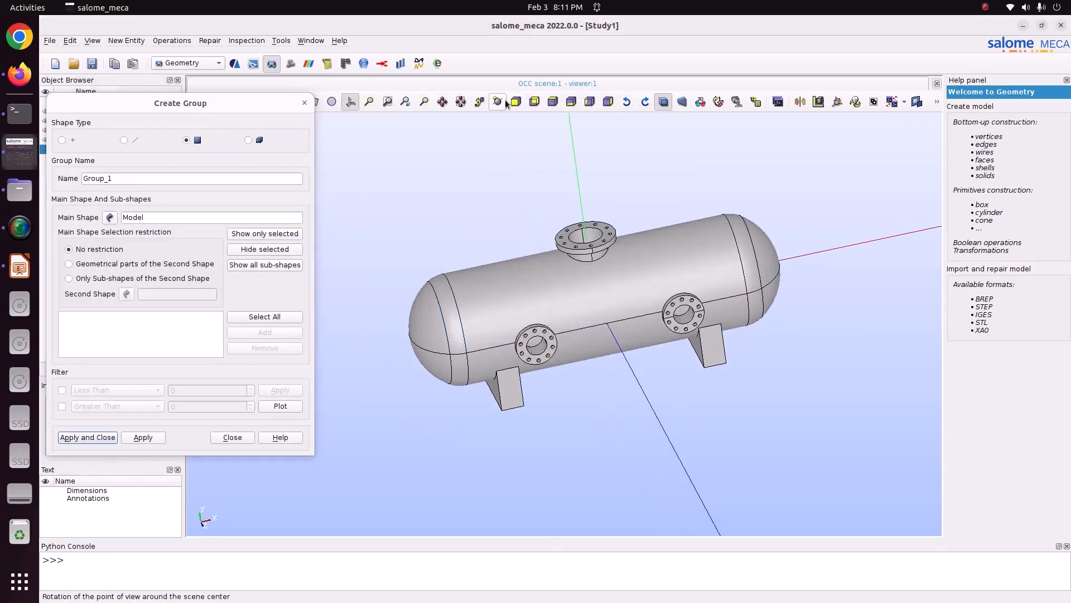
pyautogui.moveTo(663, 325); pyautogui.dragTo(483, 339)
pyautogui.scroll(3, 483, 334)
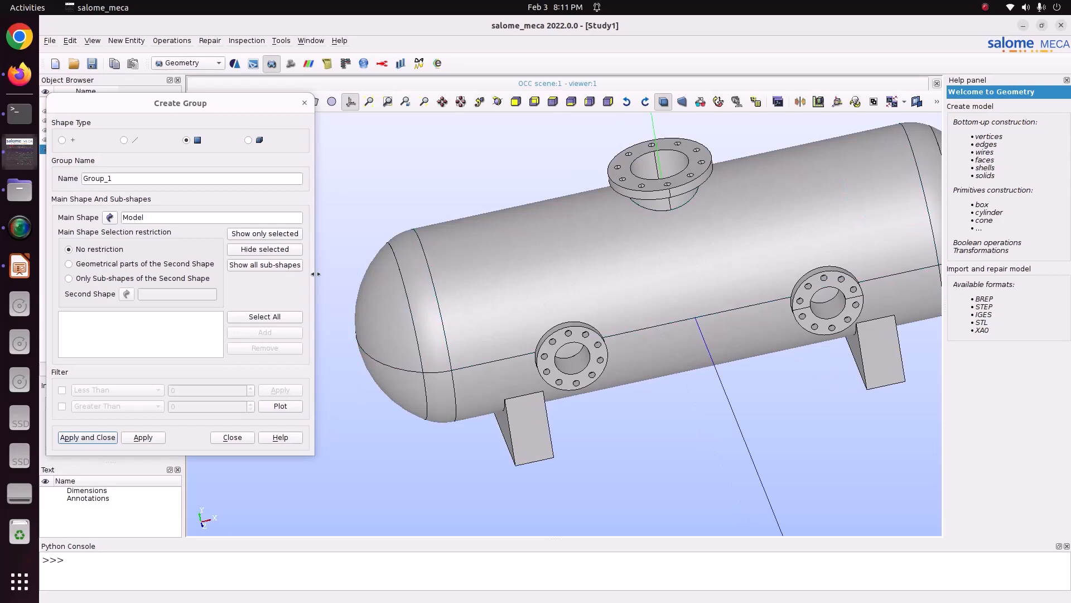
pyautogui.click(403, 306)
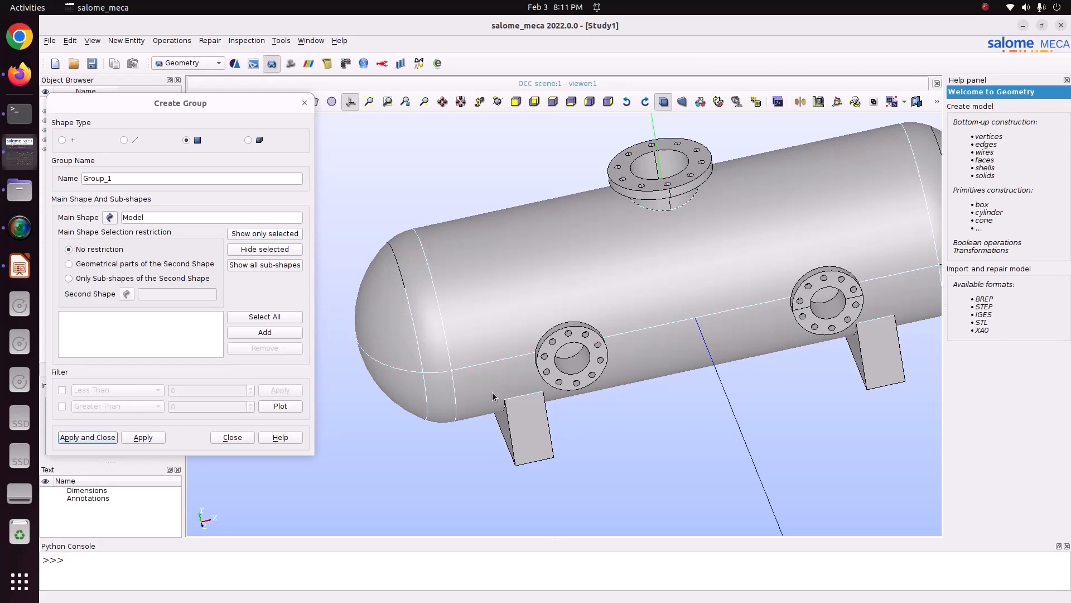
pyautogui.scroll(-3, 616, 303)
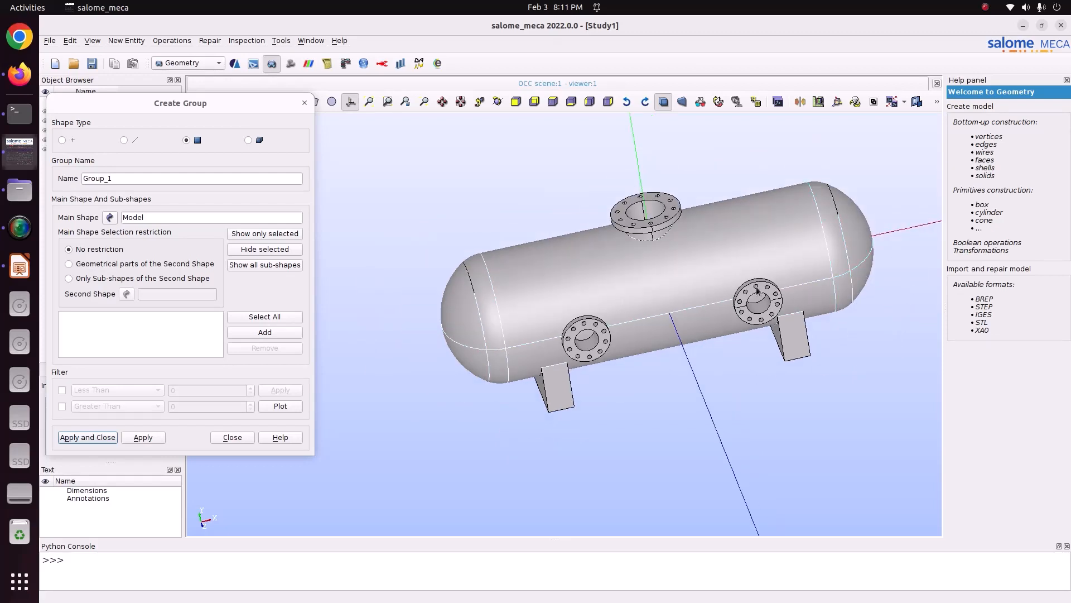
pyautogui.click(254, 249)
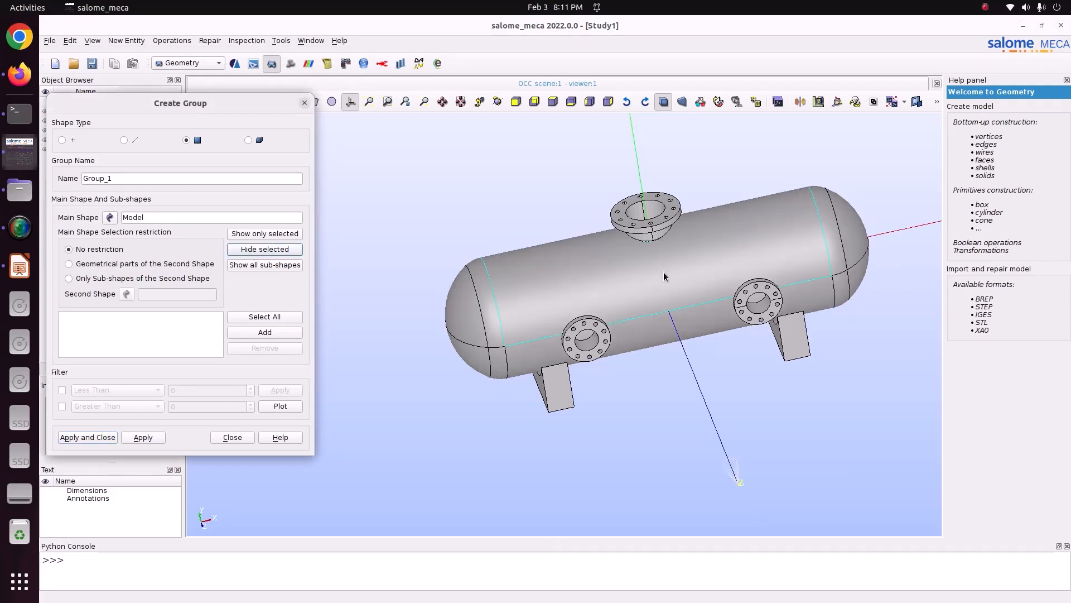
# - Select the outer neck faces of the vessel's nozzles and hide them
pyautogui.scroll(3, 689, 252)
pyautogui.click(502, 101)
pyautogui.moveTo(525, 200); pyautogui.dragTo(514, 148)
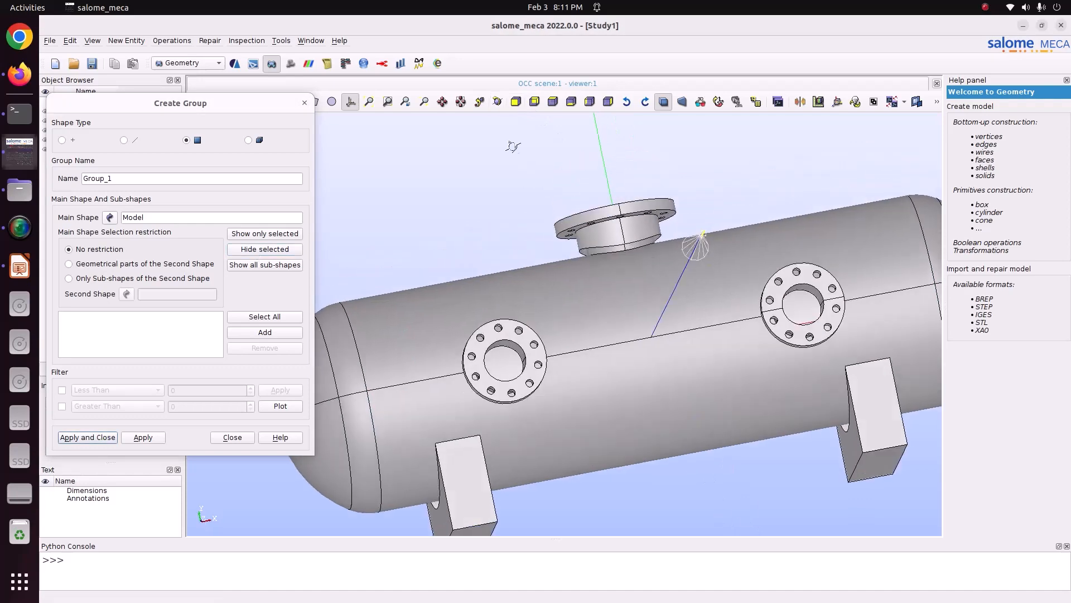
pyautogui.click(594, 241)
pyautogui.click(499, 102)
pyautogui.moveTo(605, 383); pyautogui.dragTo(629, 251)
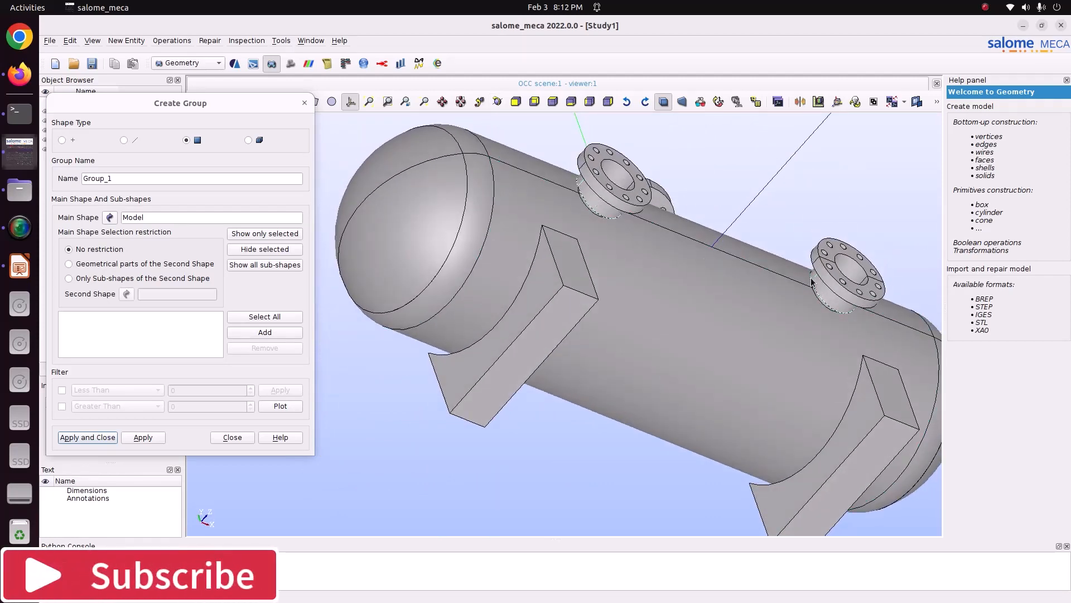
pyautogui.click(254, 252)
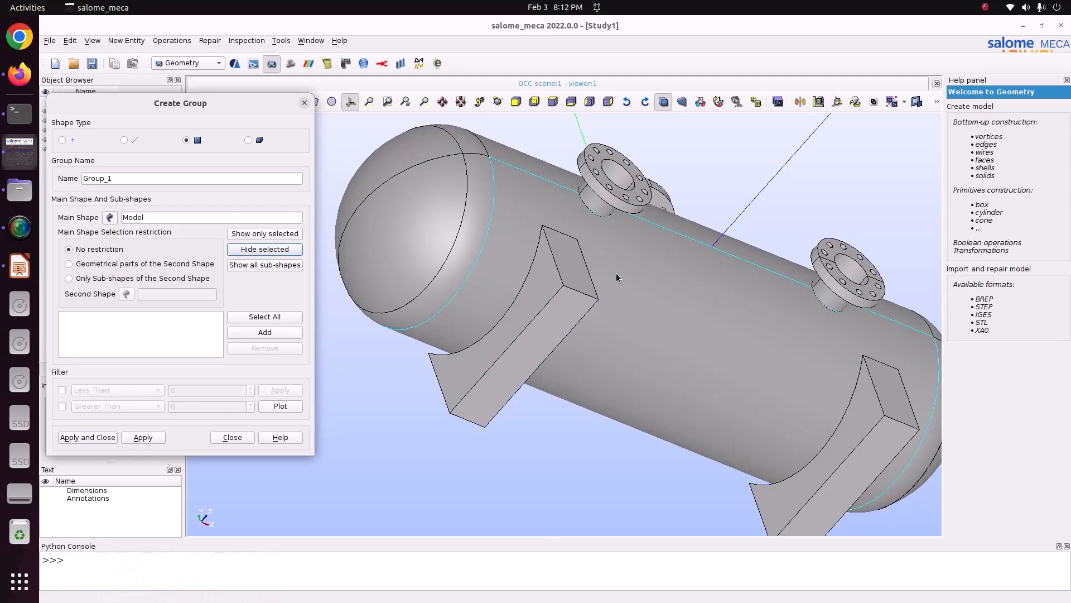
# - Select the inner wall faces of the cylindrical shell, domed ends and nozzles, and add them to the group
pyautogui.click(498, 102)
pyautogui.moveTo(614, 193); pyautogui.dragTo(527, 282)
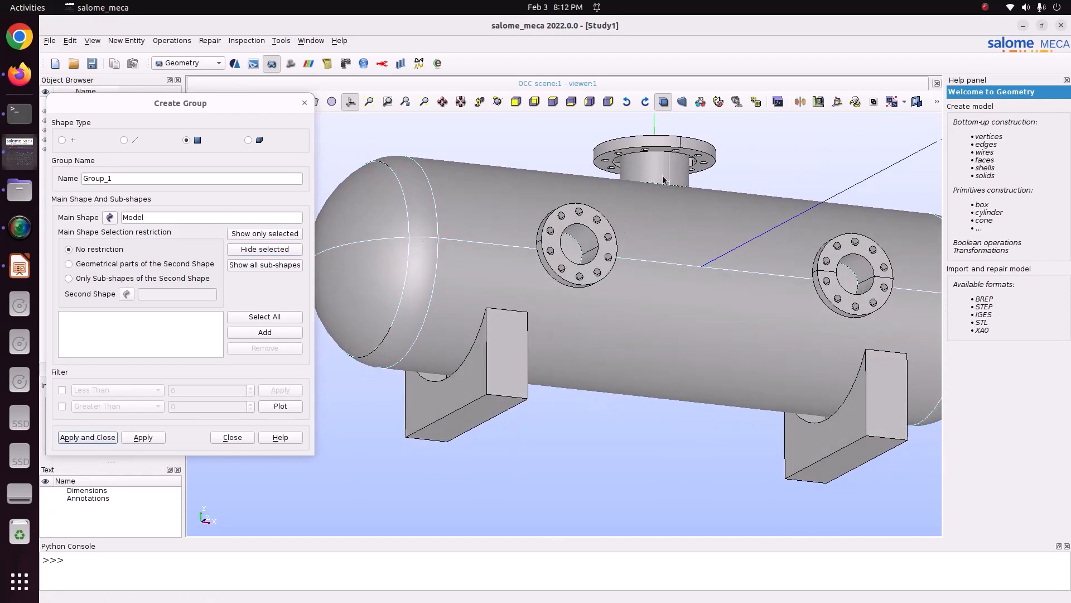
pyautogui.click(502, 106)
pyautogui.moveTo(692, 296); pyautogui.dragTo(720, 146)
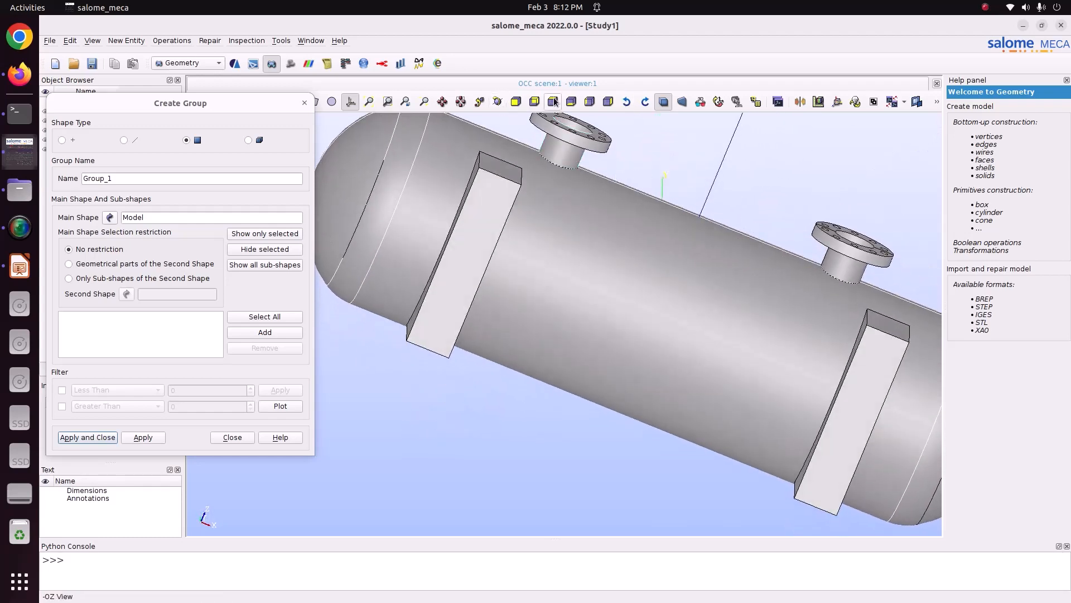
pyautogui.click(498, 102)
pyautogui.moveTo(564, 184); pyautogui.dragTo(648, 222)
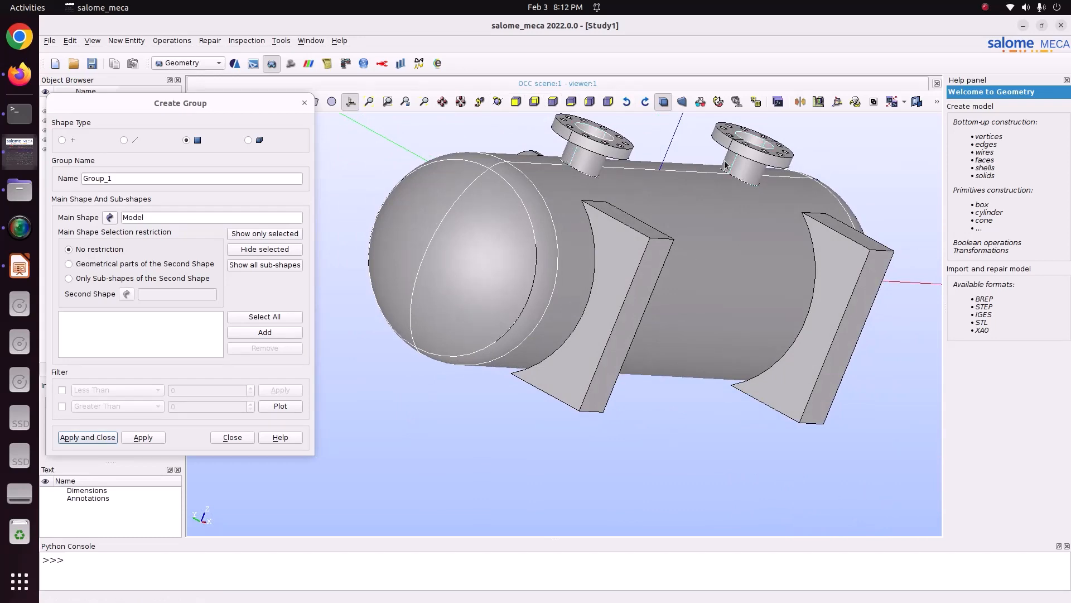
pyautogui.click(498, 101)
pyautogui.moveTo(499, 185); pyautogui.dragTo(457, 210)
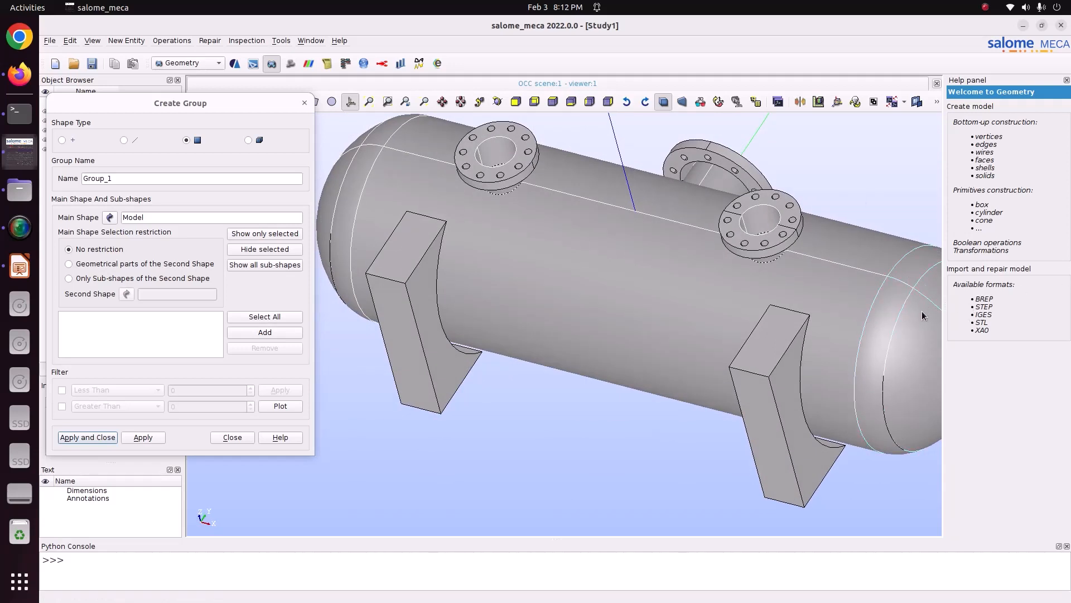
pyautogui.click(284, 334)
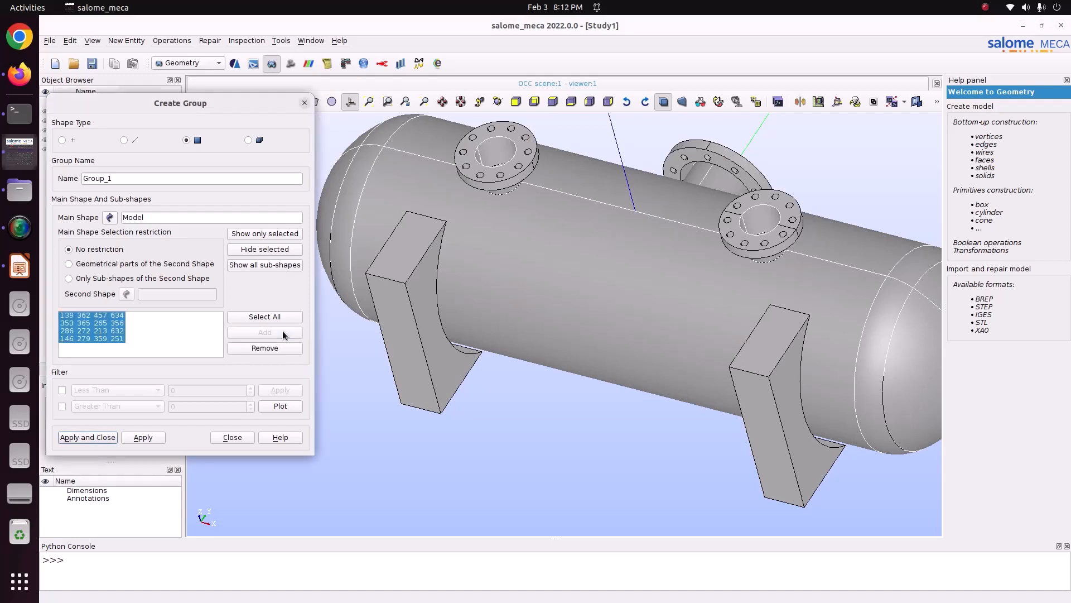
# - Name the face group Inside_surface and create it, keeping group creation open for another group
pyautogui.doubleClick(117, 176)
pyautogui.press('BackSpace')
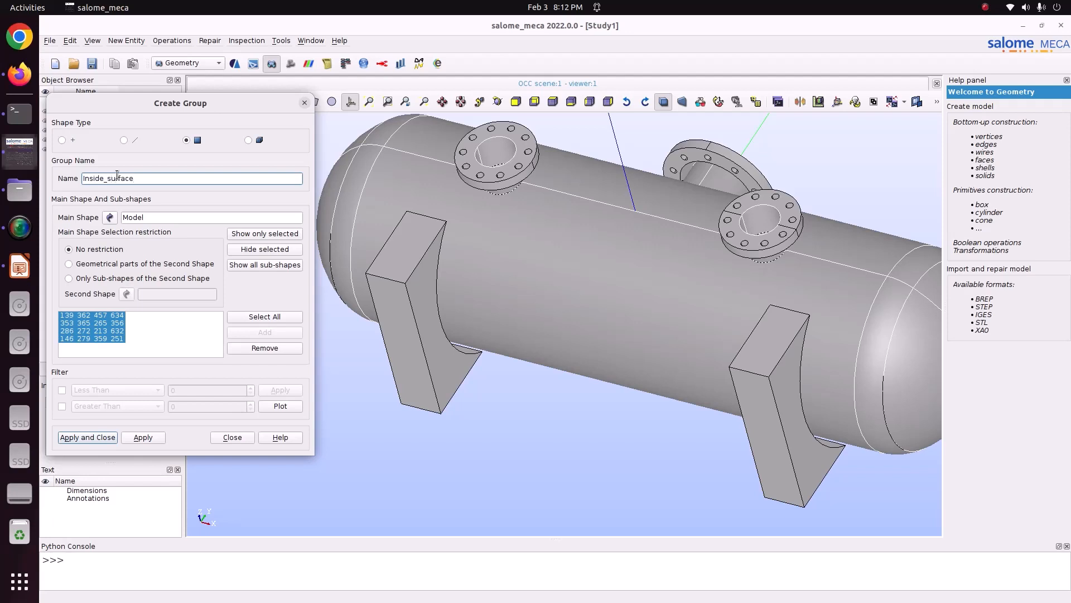
pyautogui.click(155, 438)
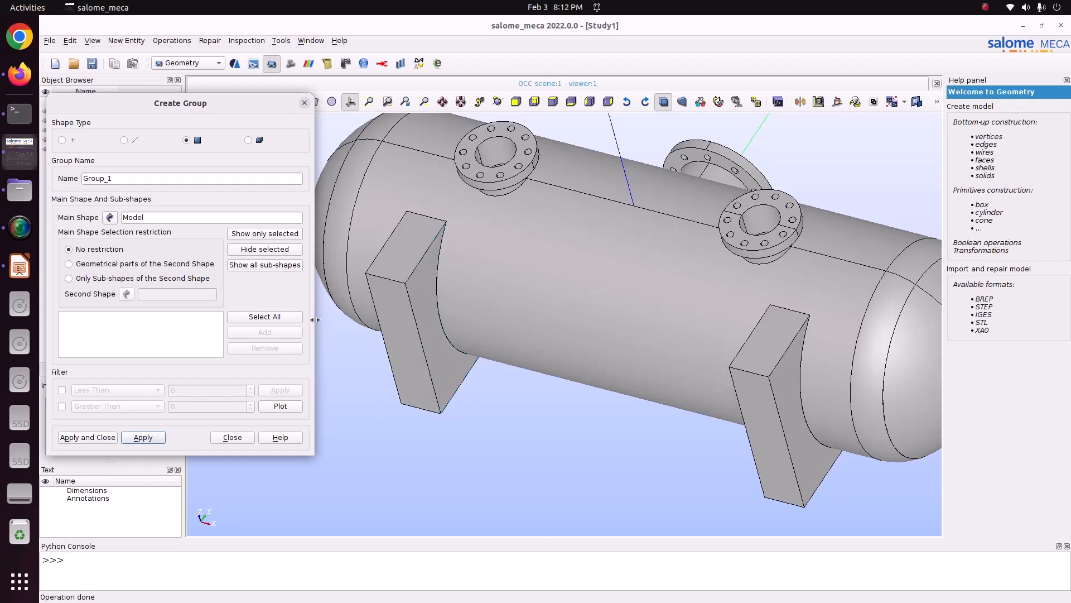
pyautogui.click(248, 140)
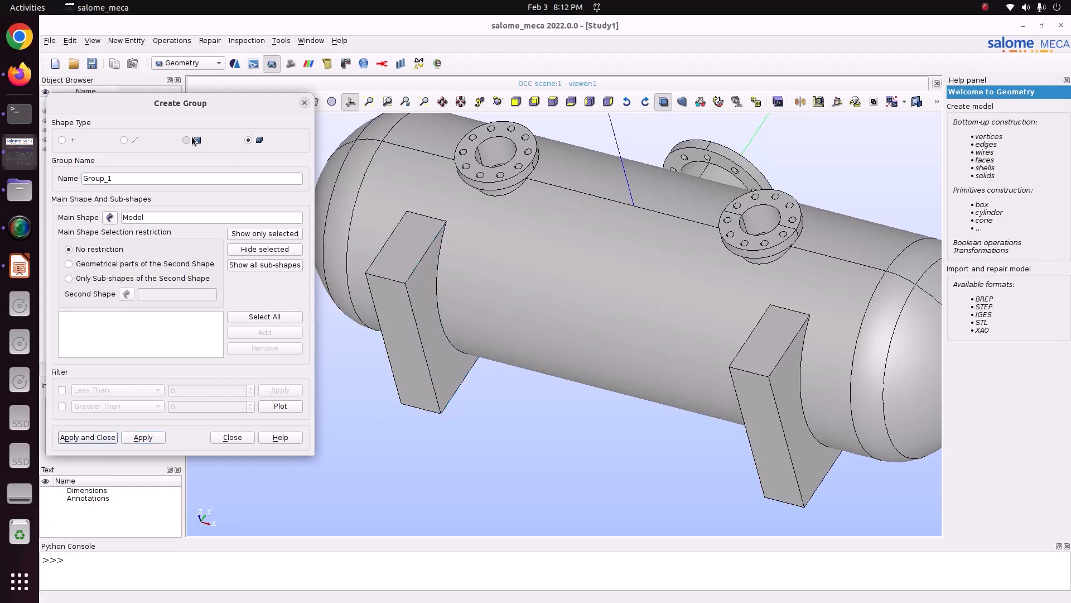
pyautogui.click(238, 236)
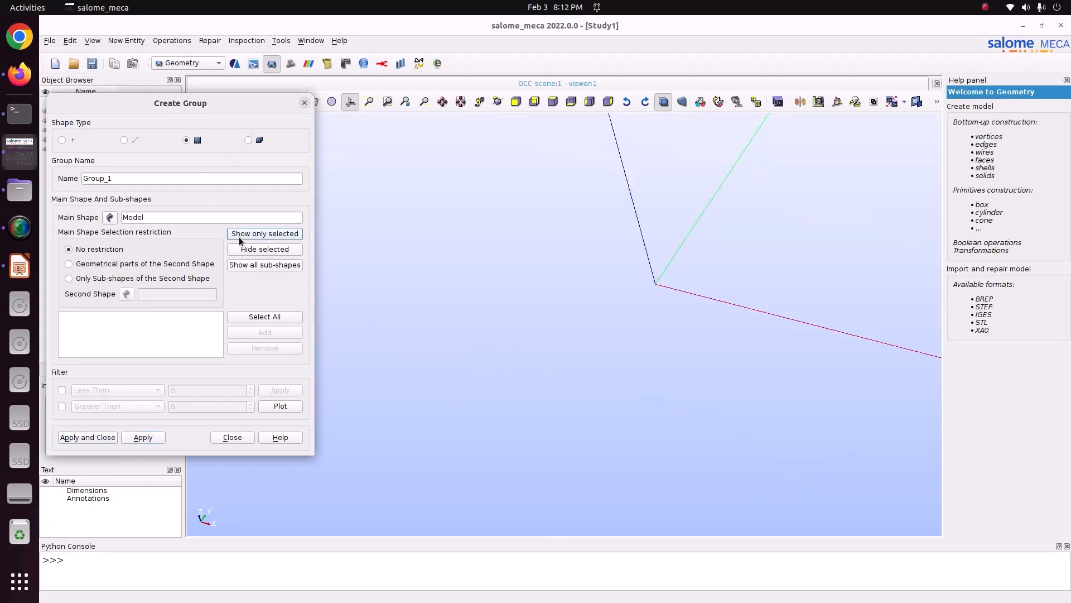
pyautogui.click(252, 266)
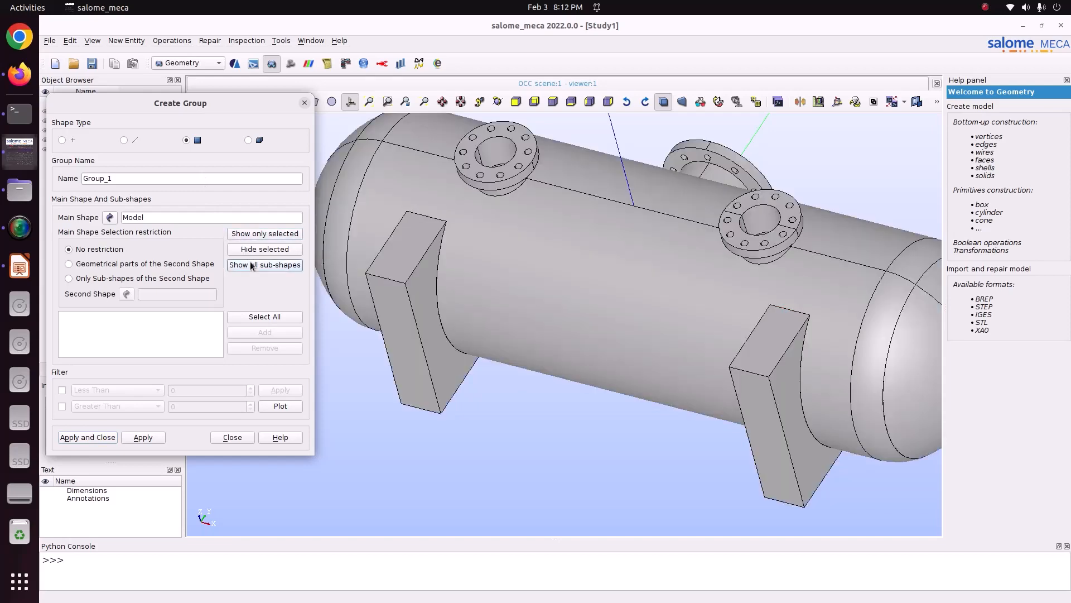
# - Add all faces of the model to the new group and remove the faces that belong to Inside_surface
pyautogui.click(500, 107)
pyautogui.moveTo(533, 193); pyautogui.dragTo(666, 300)
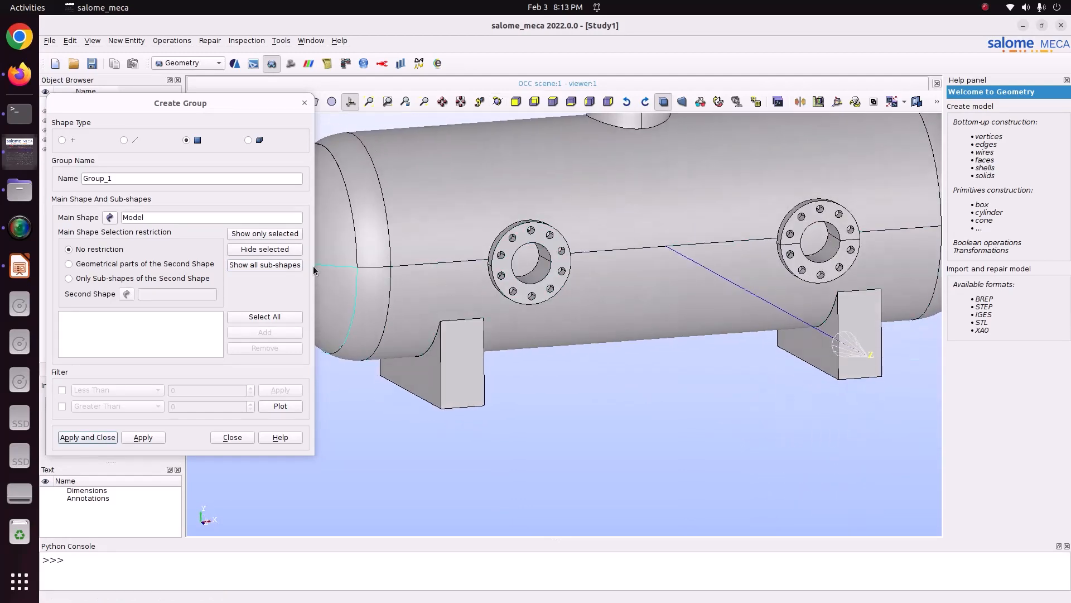
pyautogui.click(250, 317)
pyautogui.moveTo(535, 184); pyautogui.dragTo(583, 189)
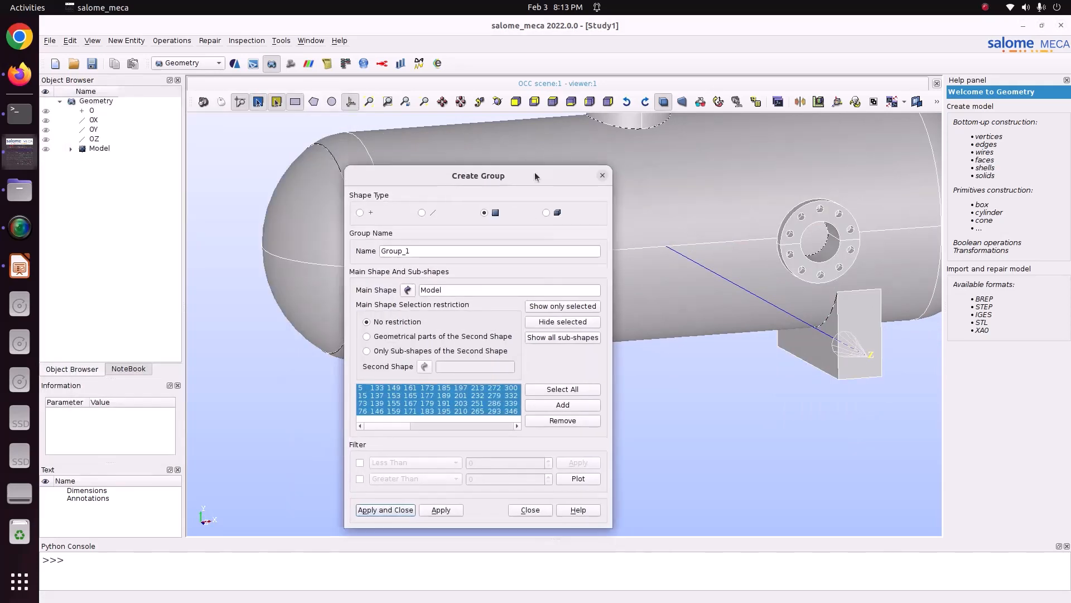
pyautogui.click(71, 149)
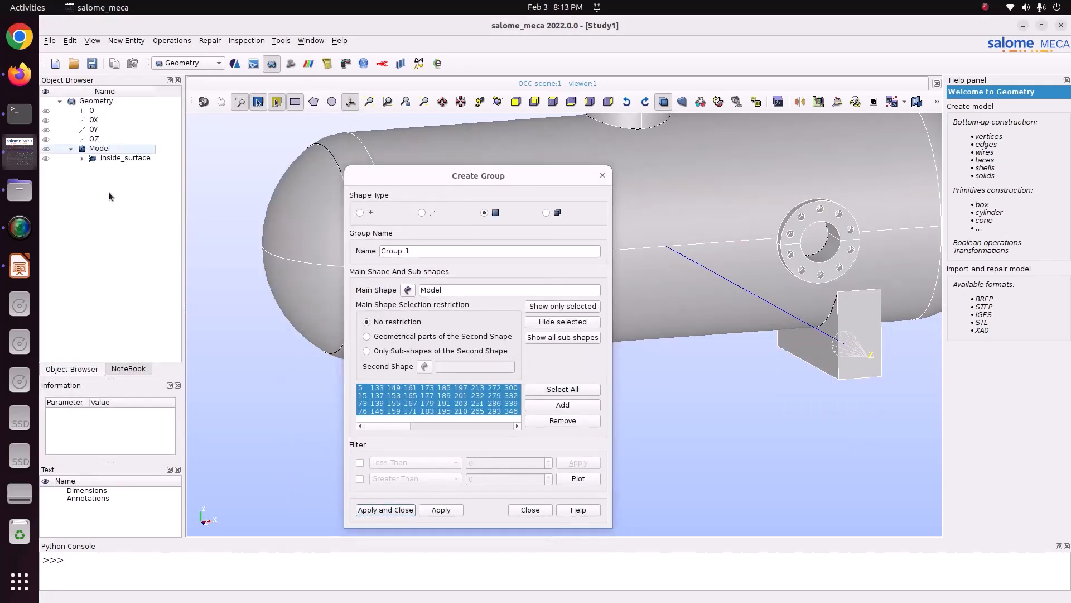
pyautogui.moveTo(468, 180); pyautogui.dragTo(375, 98)
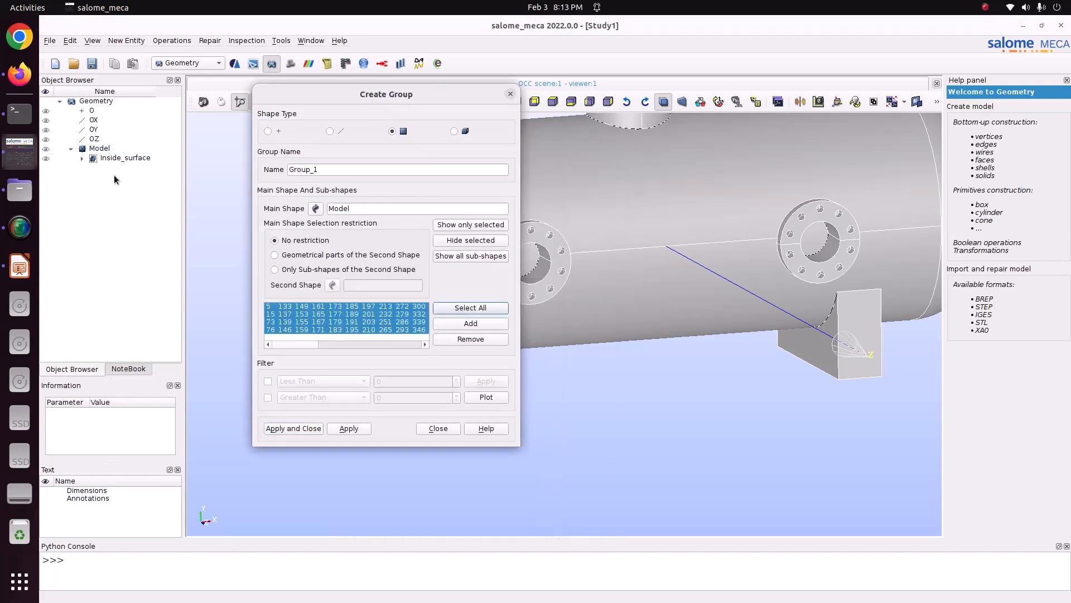
pyautogui.click(115, 159)
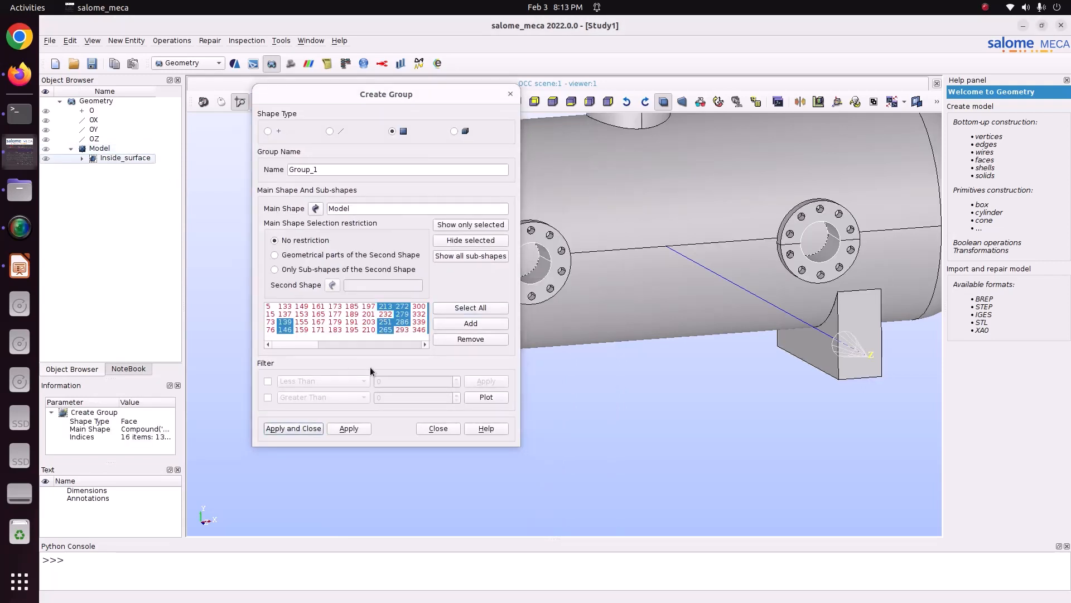
pyautogui.click(464, 339)
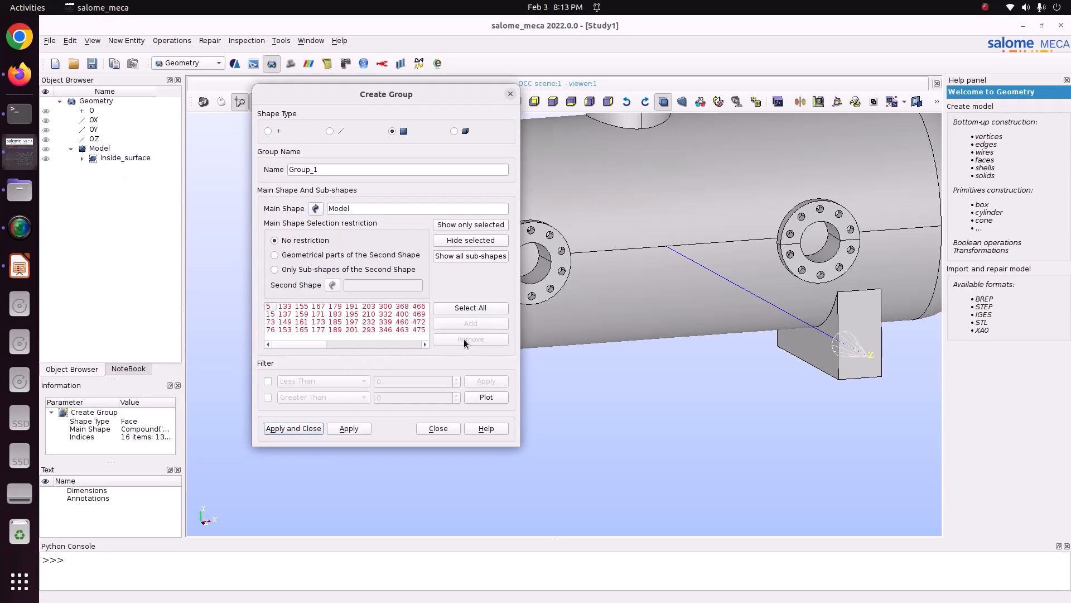
# - Name the face group outside_sonvection, create it and finish group creation
pyautogui.doubleClick(320, 171)
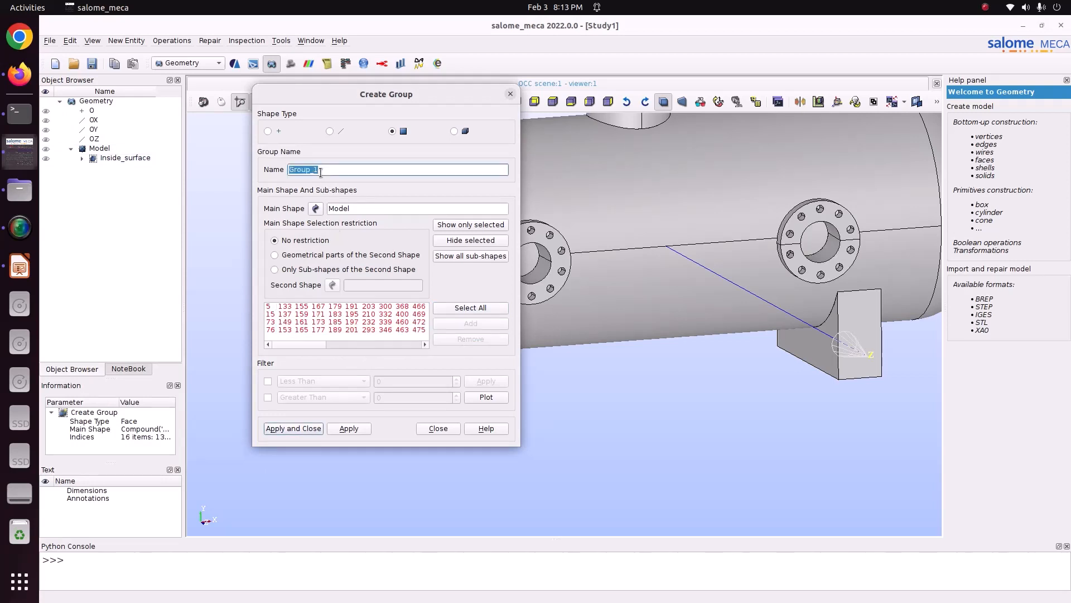
pyautogui.write('outside_convection')
pyautogui.click(292, 428)
# - Examine the faces of the outside_sonvection group around the vessel's shell, nozzles and supports
pyautogui.scroll(-5, 263, 299)
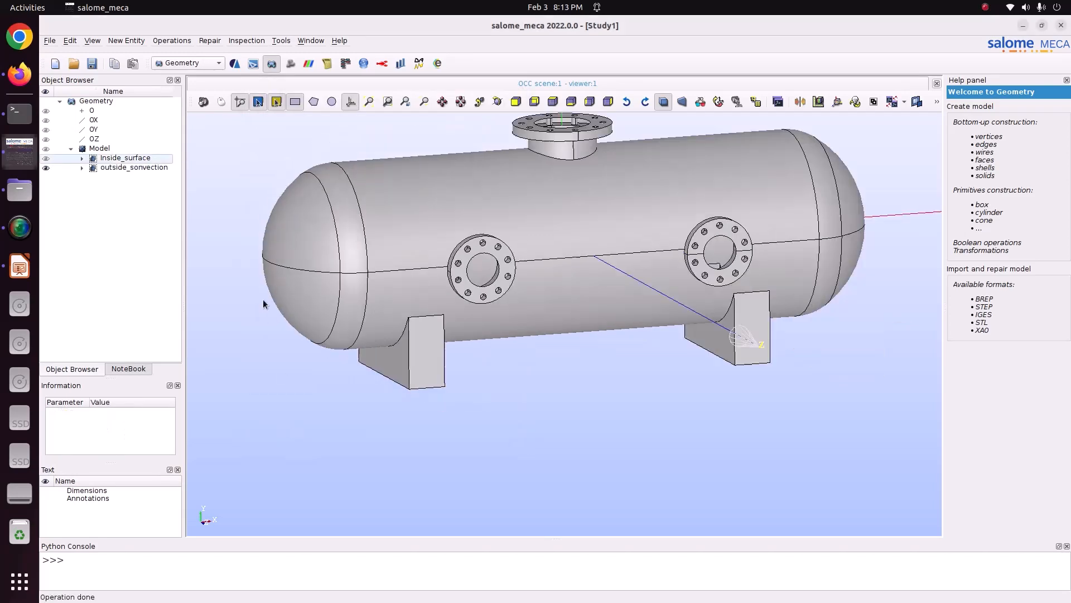
pyautogui.scroll(3, 392, 177)
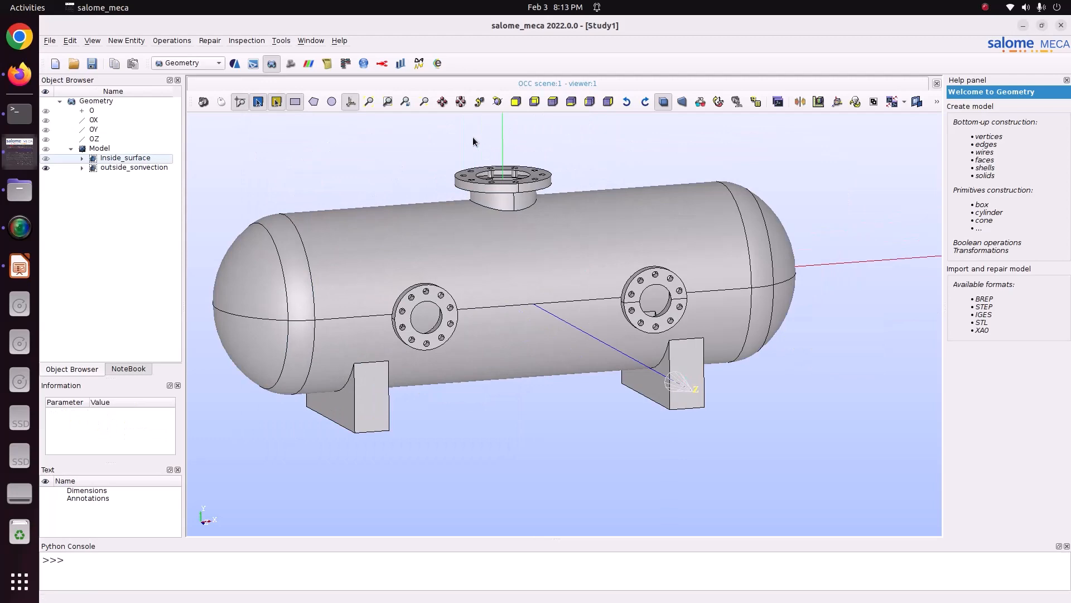
pyautogui.click(497, 101)
pyautogui.moveTo(499, 185); pyautogui.dragTo(349, 148)
pyautogui.scroll(5, 313, 353)
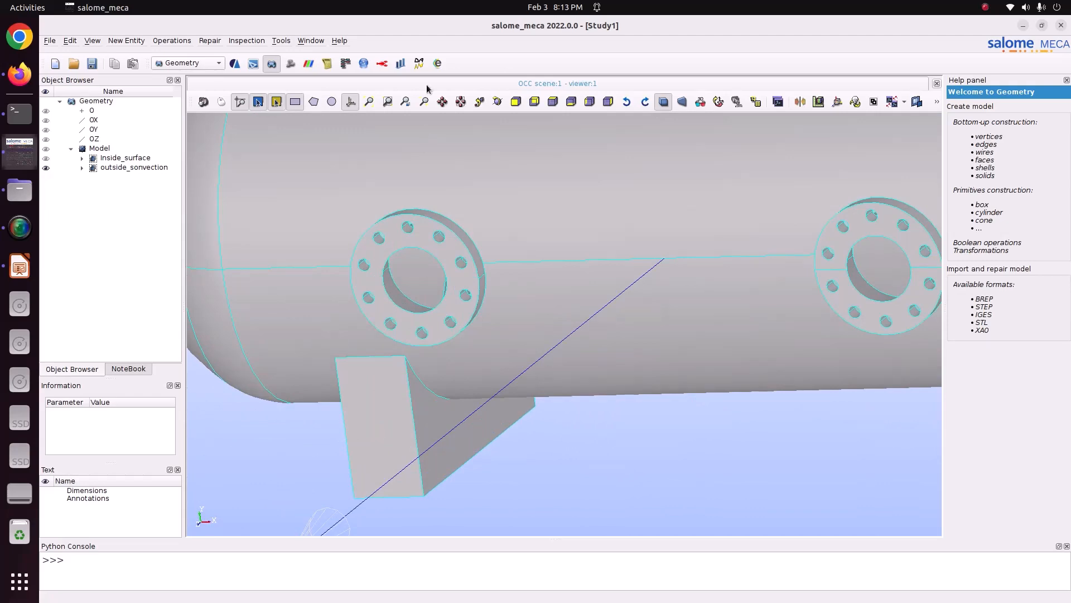
pyautogui.click(498, 101)
pyautogui.moveTo(424, 235)
pyautogui.mouseDown()
pyautogui.moveTo(387, 248)
pyautogui.moveTo(431, 239)
pyautogui.moveTo(612, 244)
pyautogui.moveTo(686, 265)
pyautogui.moveTo(729, 307)
pyautogui.moveTo(736, 283)
pyautogui.moveTo(742, 301)
pyautogui.moveTo(660, 328)
pyautogui.moveTo(592, 286)
pyautogui.moveTo(478, 242)
pyautogui.moveTo(401, 246)
pyautogui.moveTo(411, 249)
pyautogui.mouseUp()
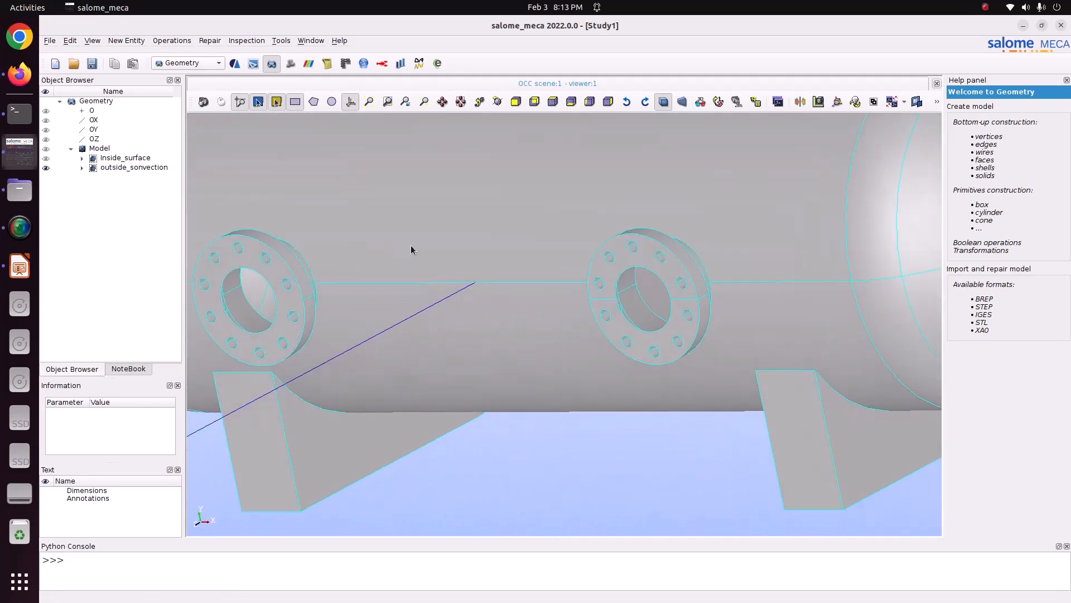
pyautogui.scroll(-5, 410, 245)
# - Hide outside_sonvection, show the Inside_surface group and examine its faces
pyautogui.click(46, 168)
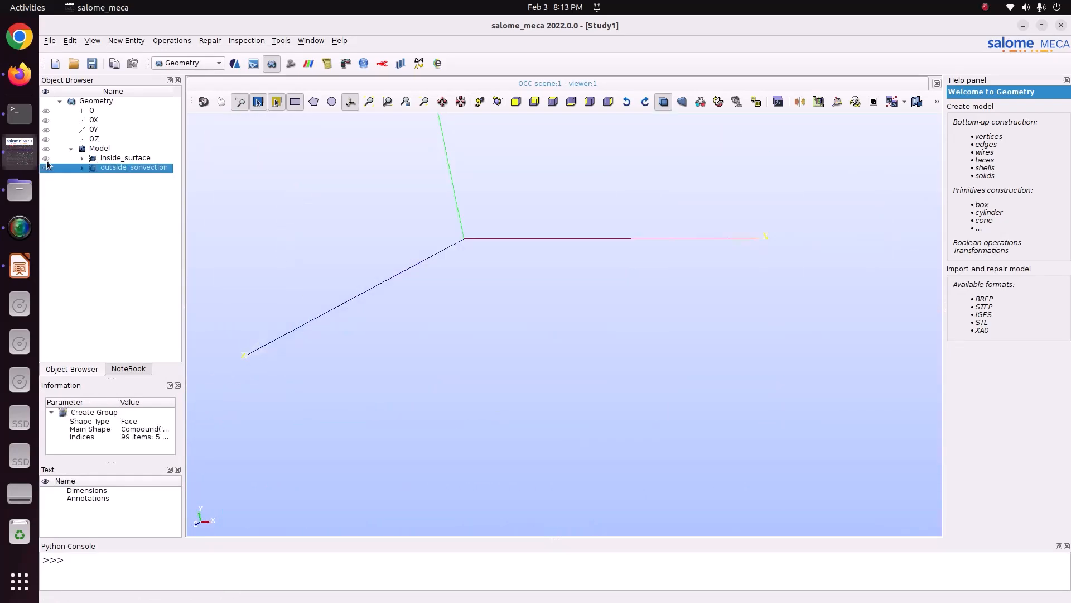
pyautogui.click(46, 159)
pyautogui.click(497, 102)
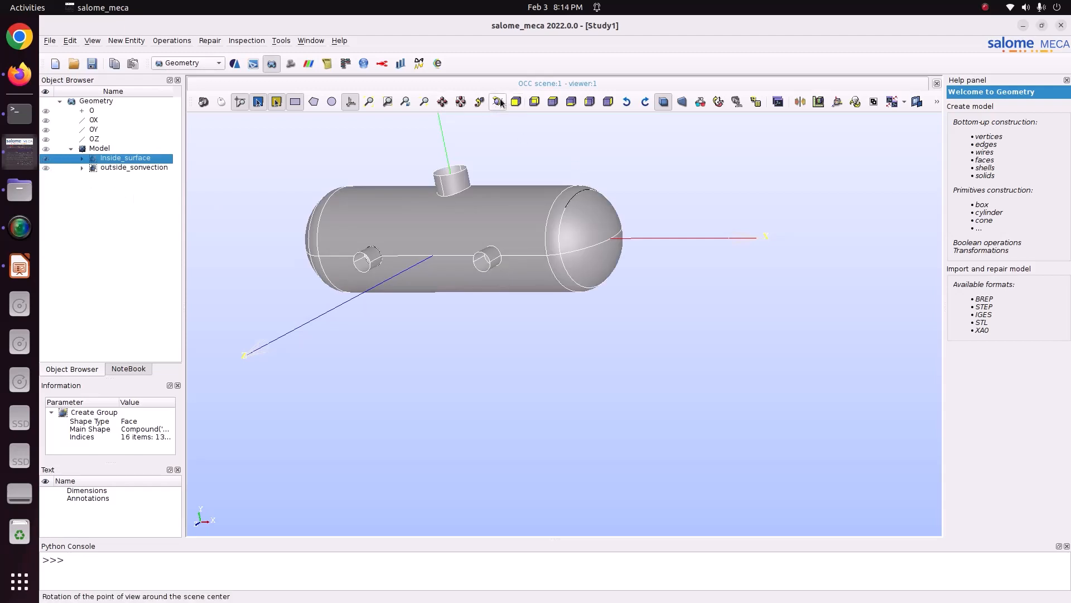
pyautogui.moveTo(462, 180); pyautogui.dragTo(643, 223)
# - Hide Inside_surface, show the outside_sonvection group again and check it in the viewer
pyautogui.click(47, 159)
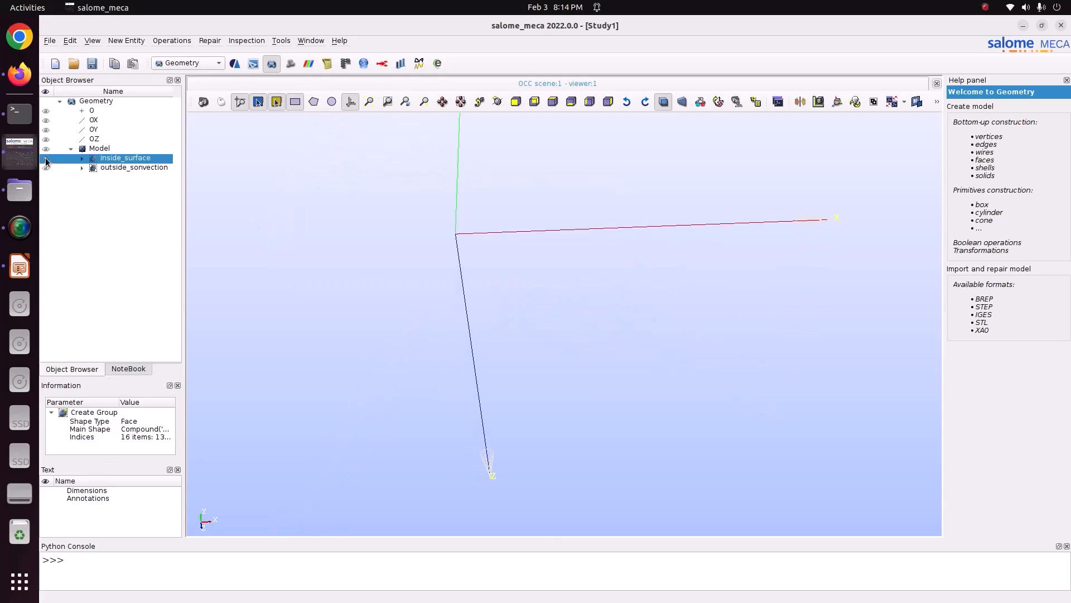
pyautogui.click(46, 168)
pyautogui.click(498, 101)
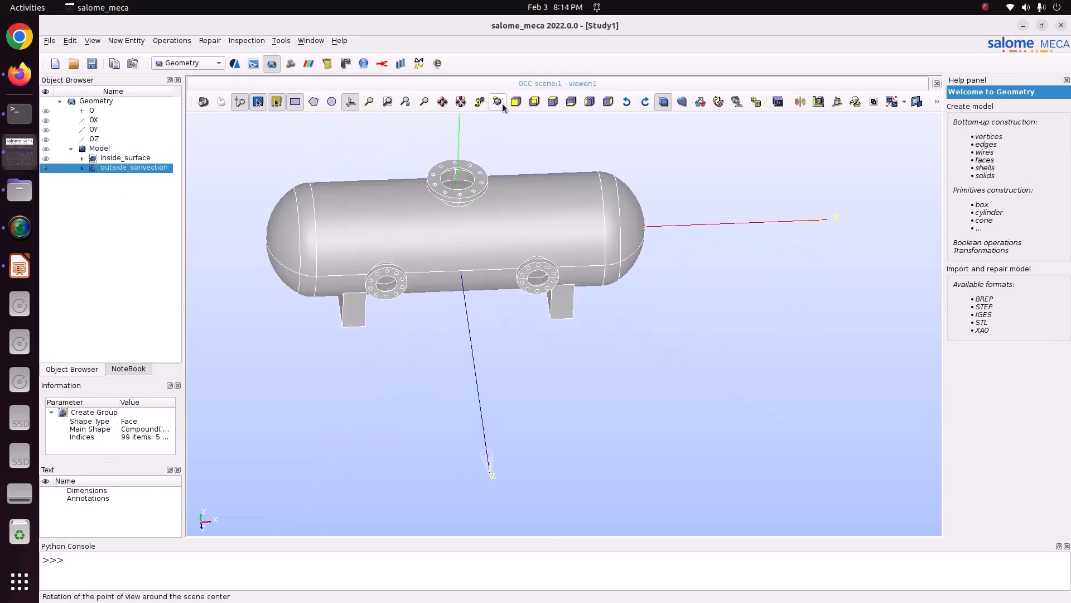
pyautogui.moveTo(498, 106); pyautogui.dragTo(443, 192)
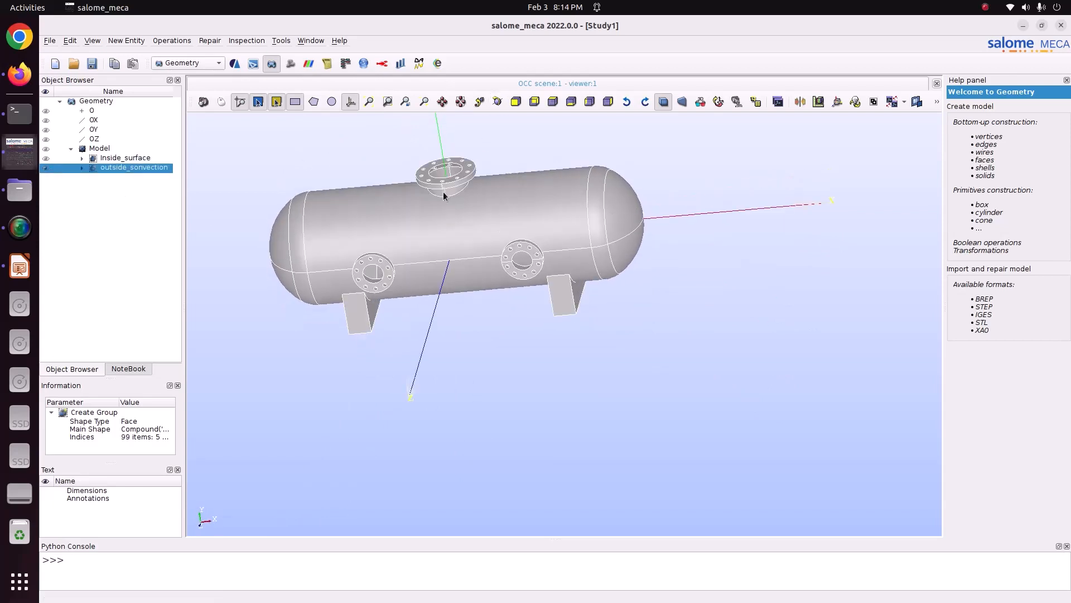
# - Select the imported model and save the study as Study1 (hdf) in the CODE_ASTER/79_pressur_v_thermal folder
pyautogui.click(104, 150)
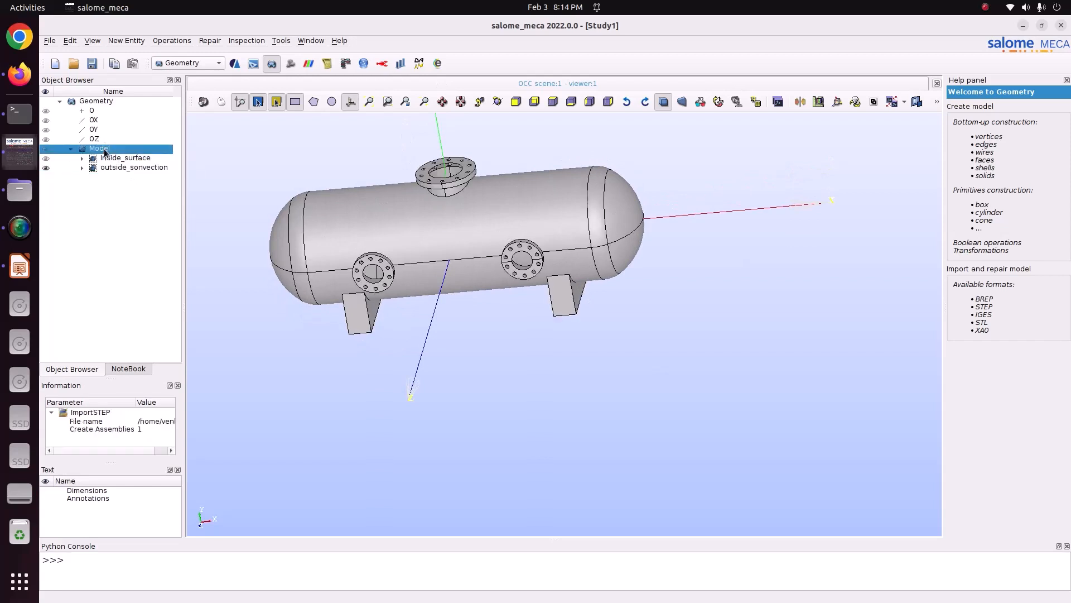
pyautogui.click(49, 41)
pyautogui.click(66, 102)
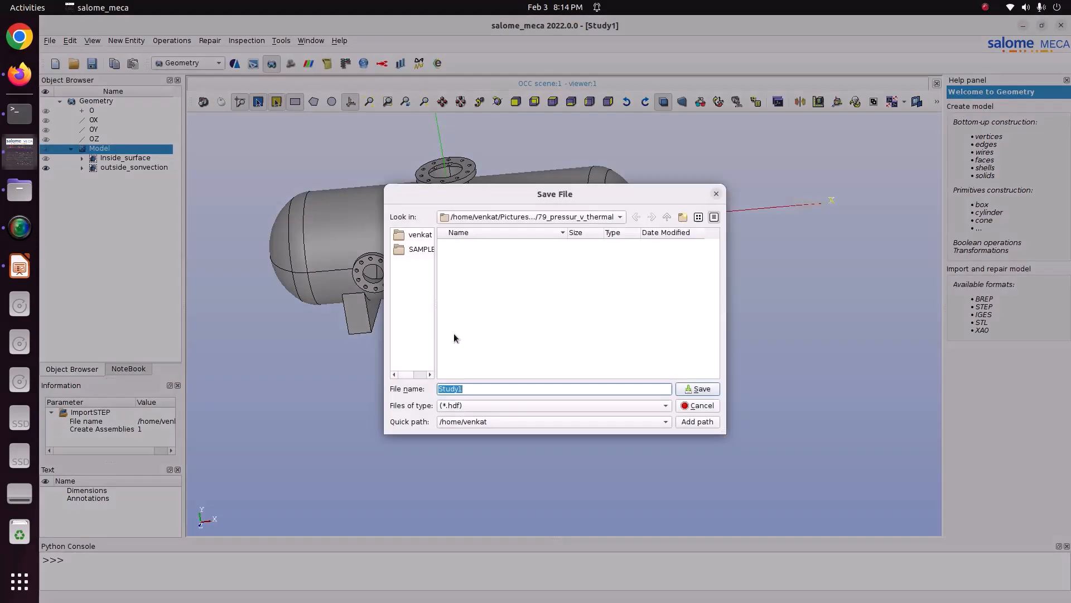
pyautogui.click(583, 220)
pyautogui.click(579, 230)
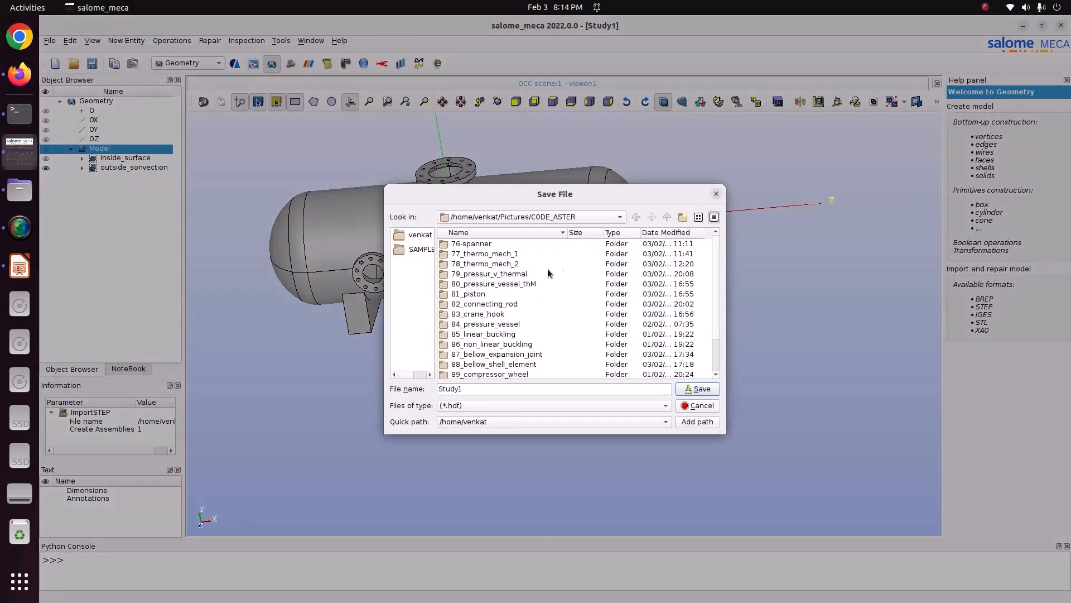
pyautogui.doubleClick(477, 274)
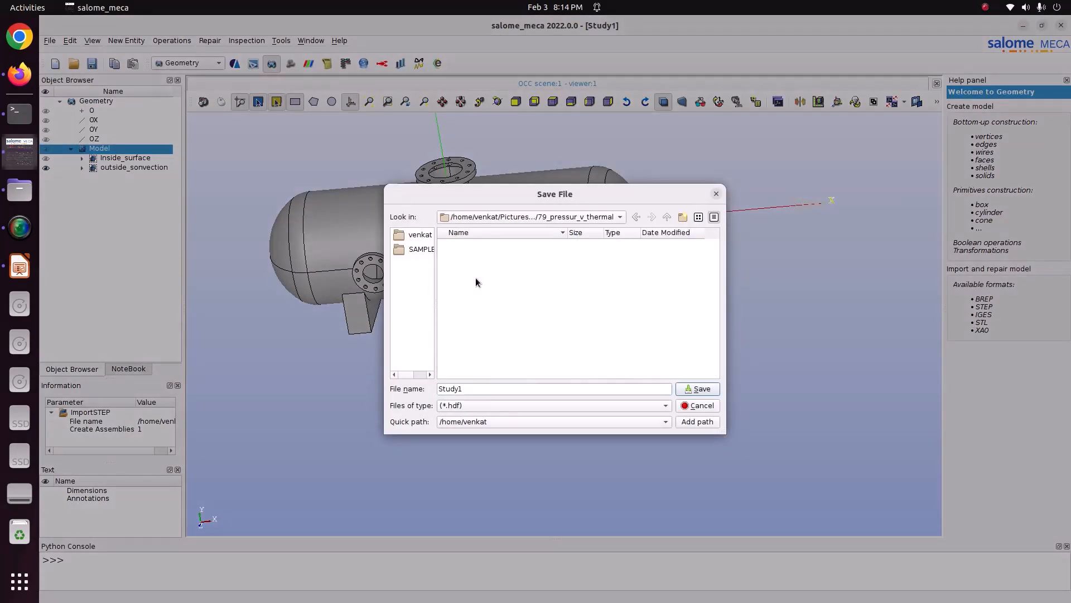
pyautogui.click(693, 387)
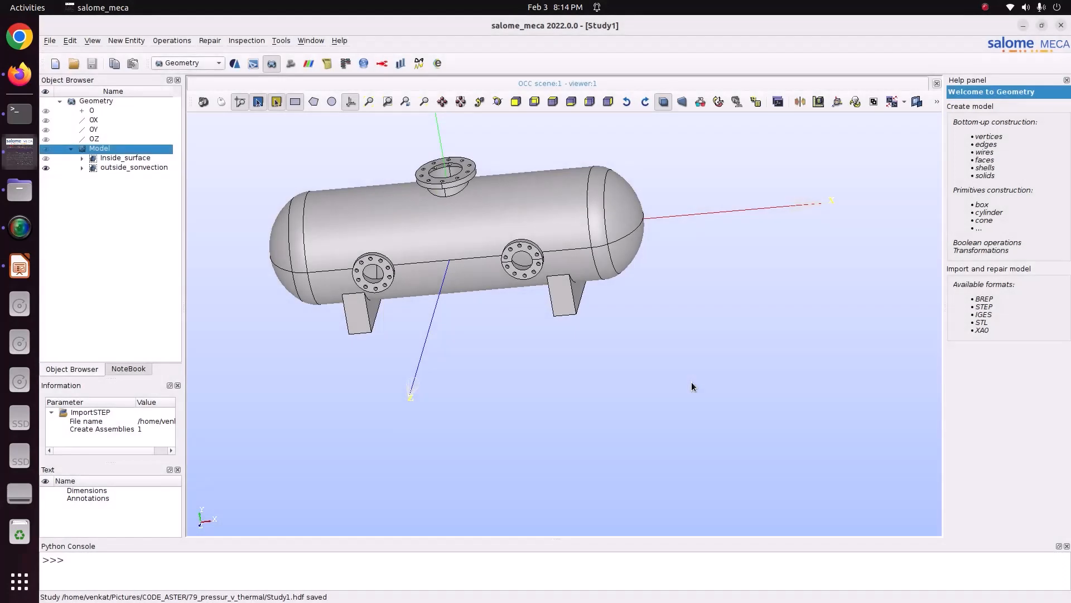
# - Switch to the Mesh module and start a new mesh on Model with the NETGEN 1D-2D-3D algorithm
pyautogui.click(202, 66)
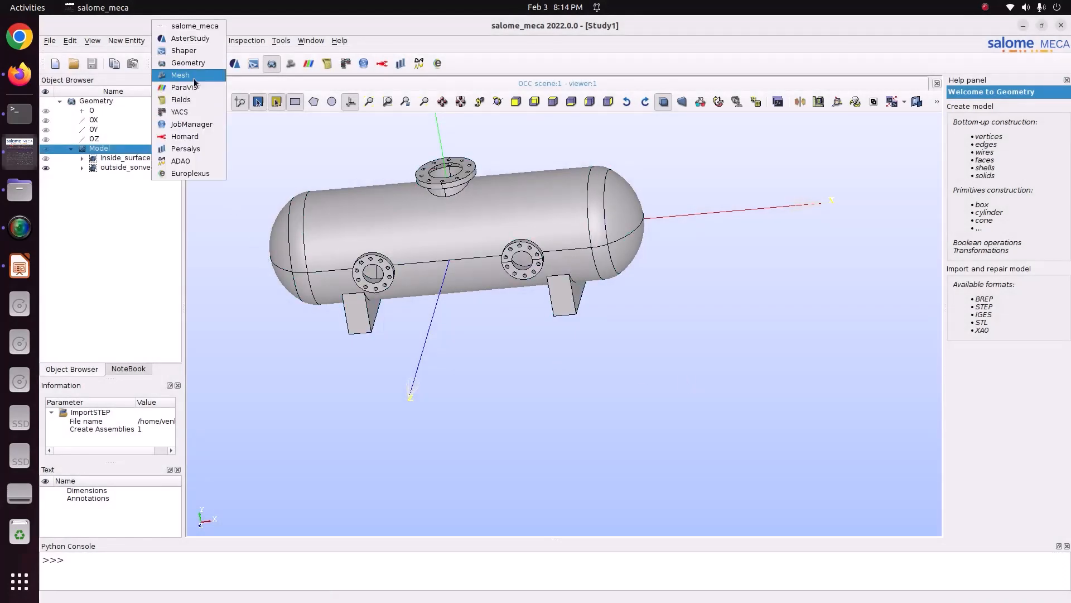
pyautogui.click(191, 73)
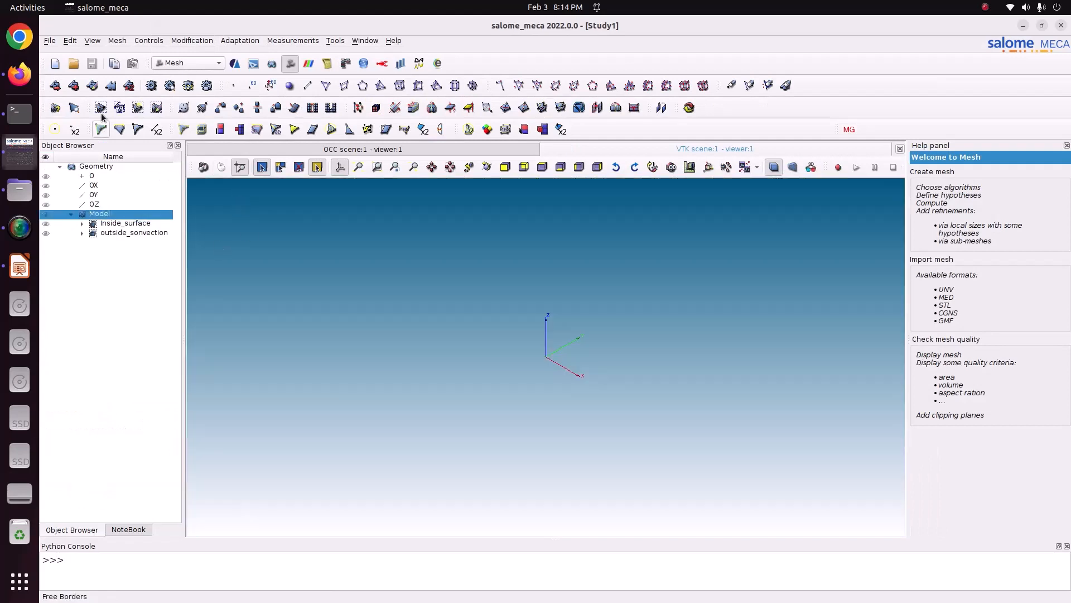
pyautogui.click(117, 40)
pyautogui.click(117, 52)
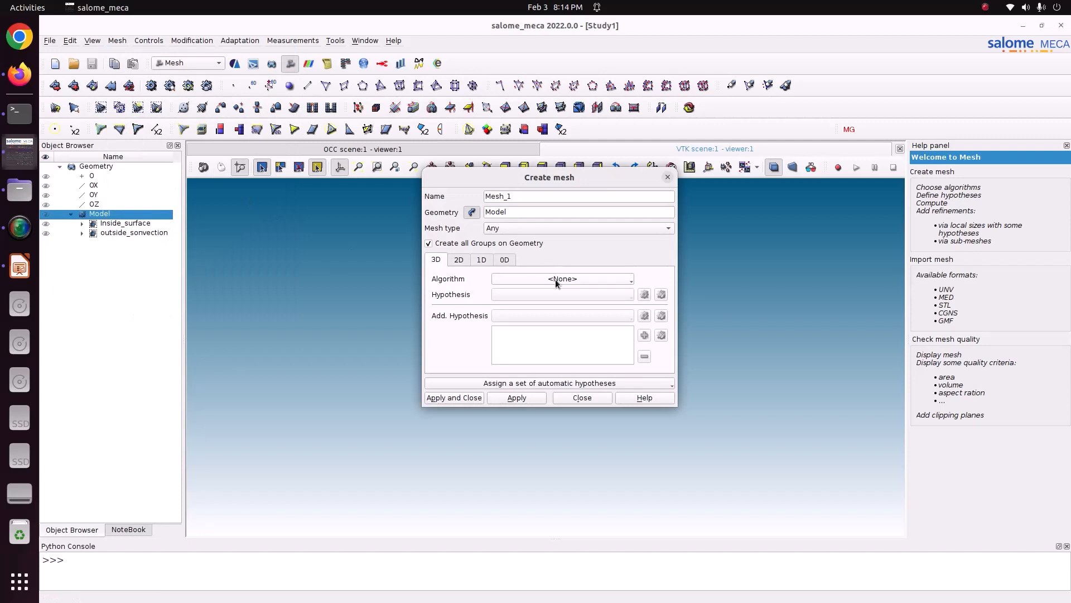
pyautogui.click(555, 279)
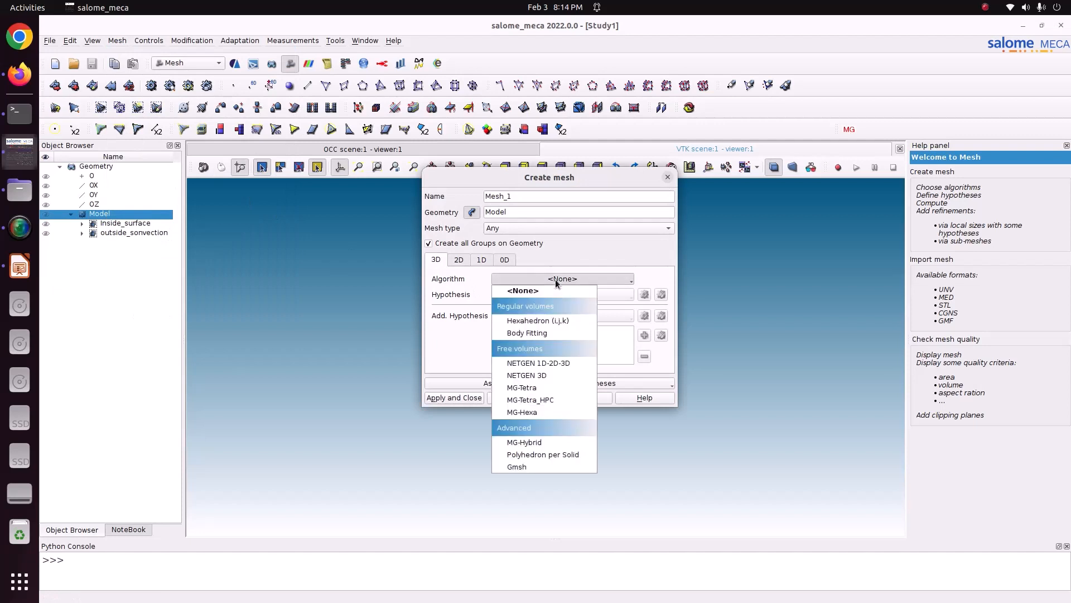
pyautogui.click(550, 363)
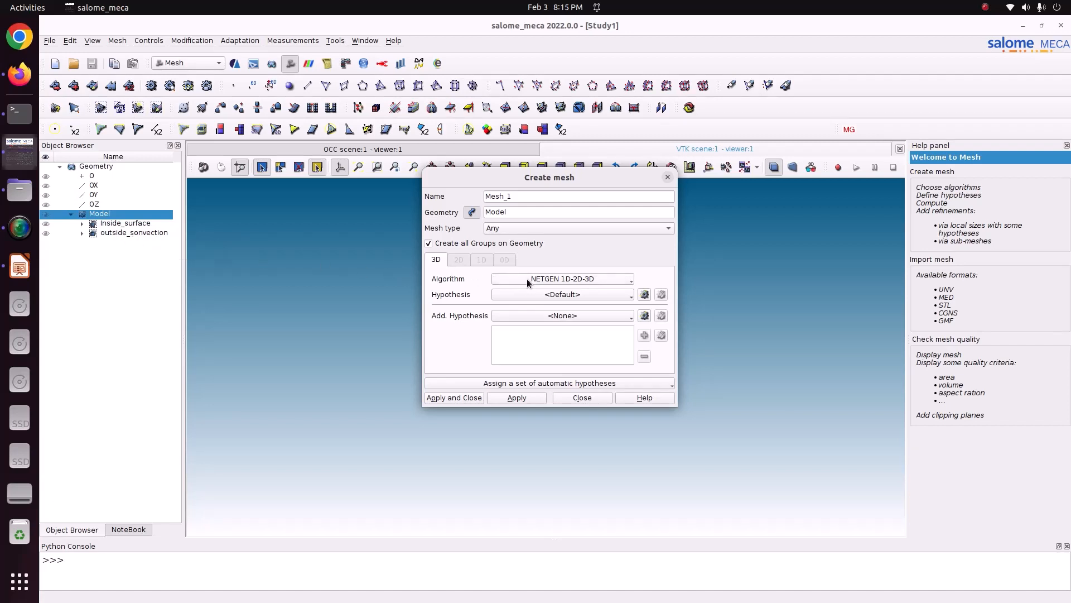
# - Add a NETGEN 3D Parameters hypothesis with Fine fineness and create the mesh definition
pyautogui.click(645, 294)
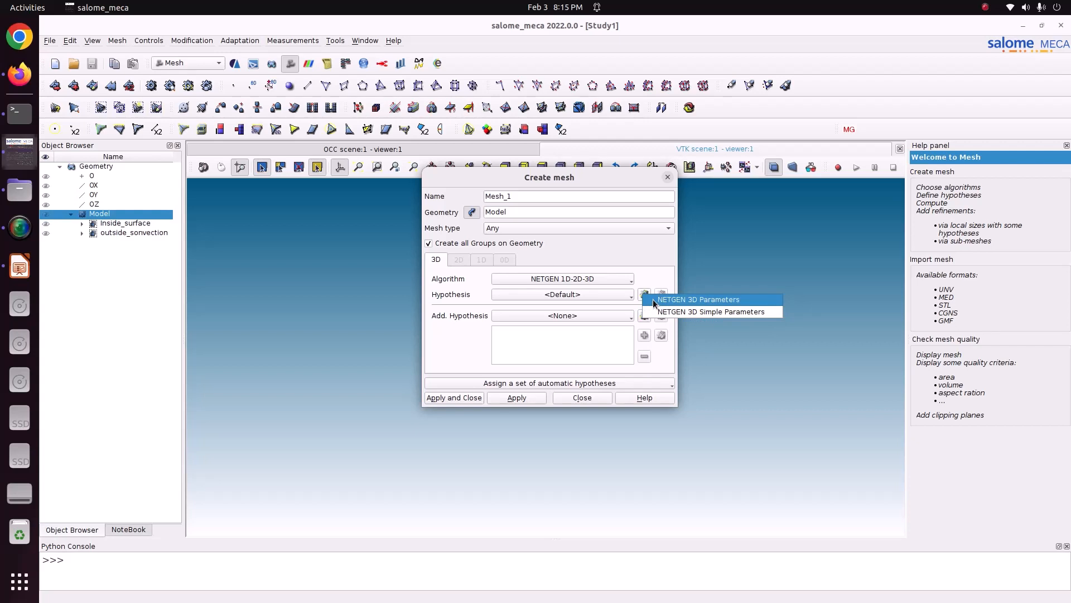
pyautogui.click(653, 299)
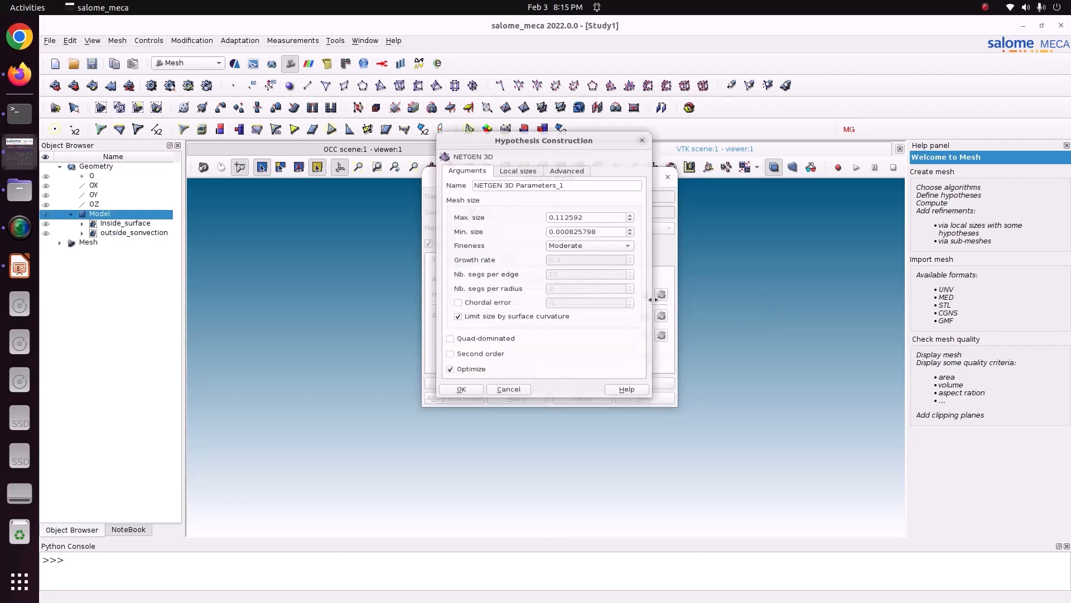
pyautogui.click(566, 243)
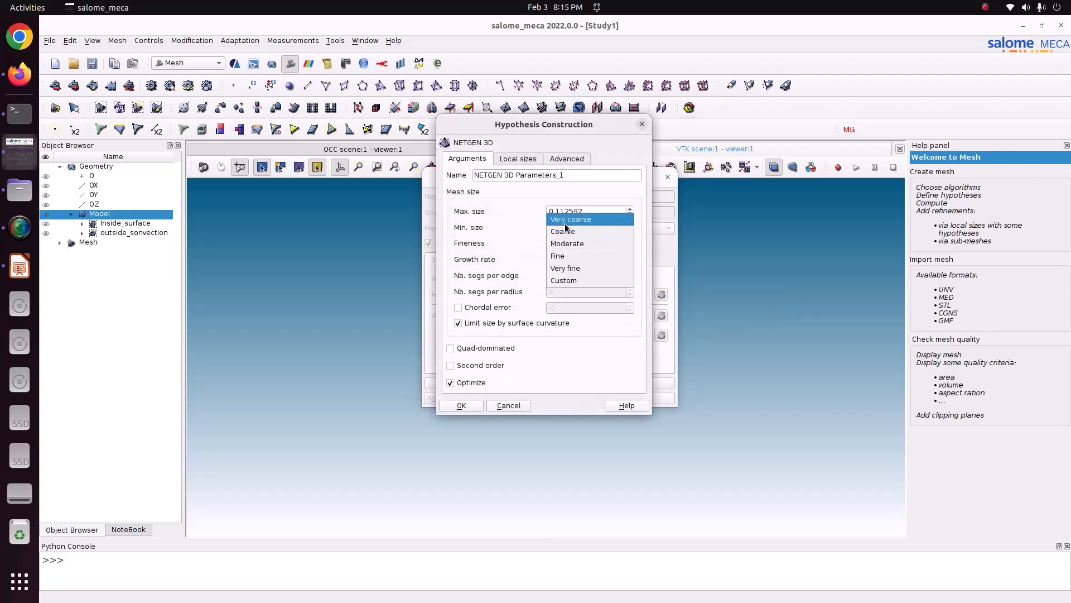
pyautogui.click(562, 257)
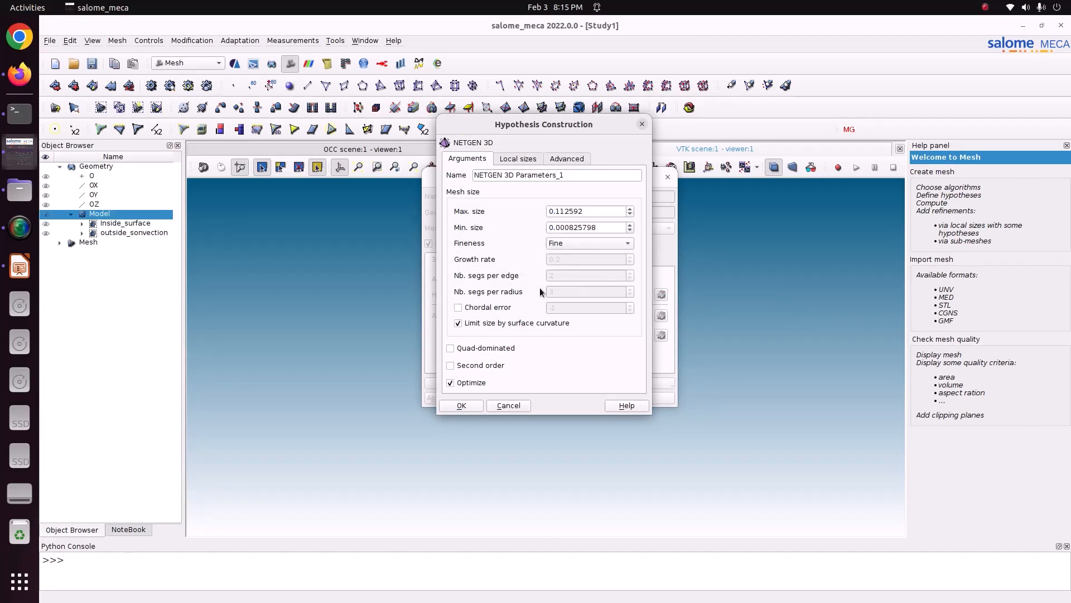
pyautogui.click(455, 406)
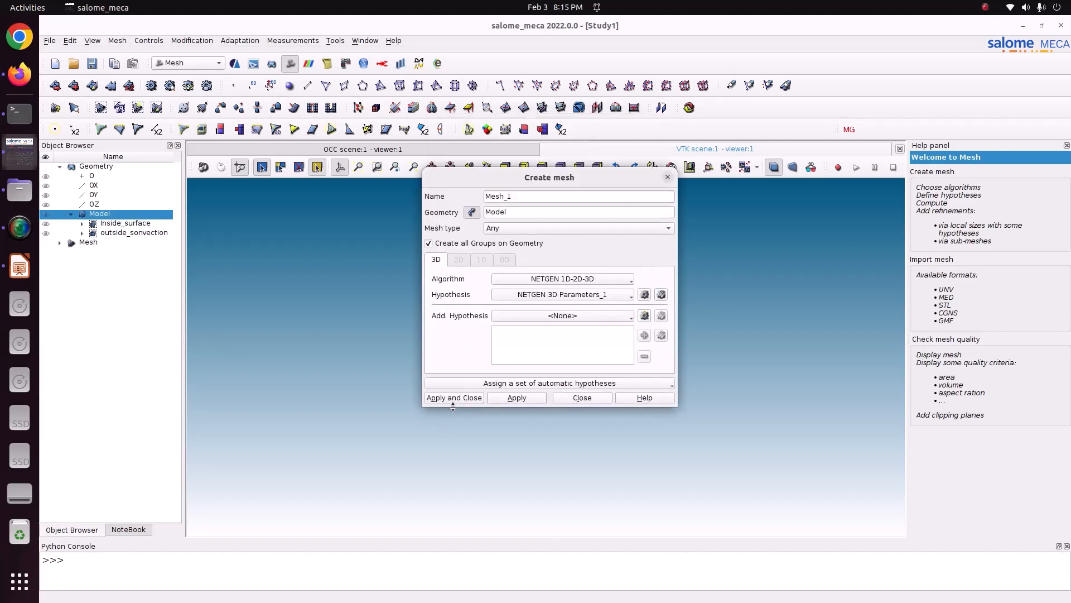
pyautogui.click(452, 398)
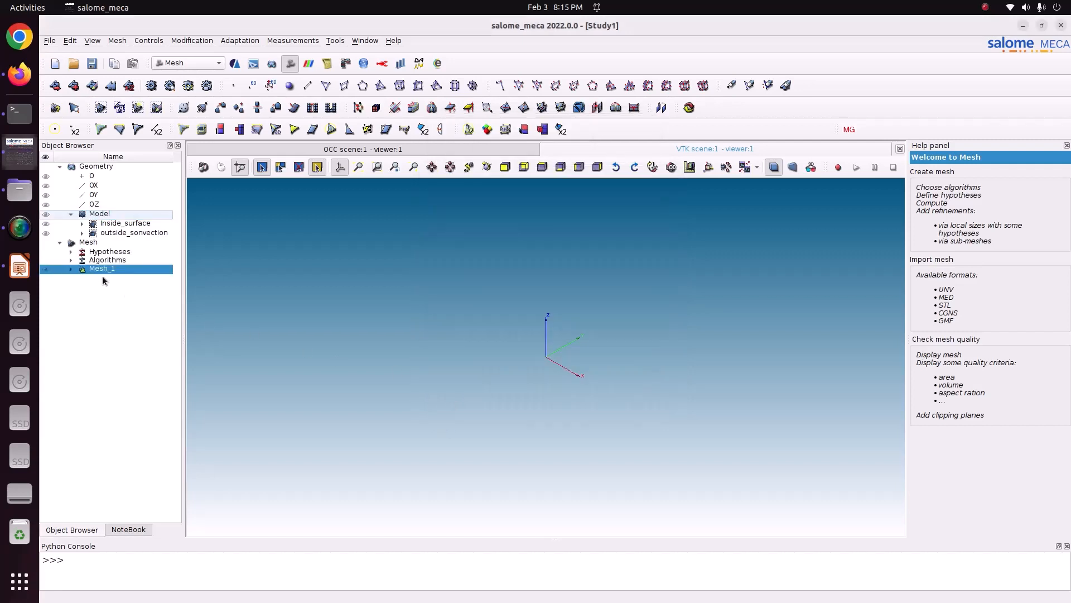
# - Compute Mesh_1, review its mesh information and inspect the elements around the nozzles and vessel end
pyautogui.rightClick(98, 271)
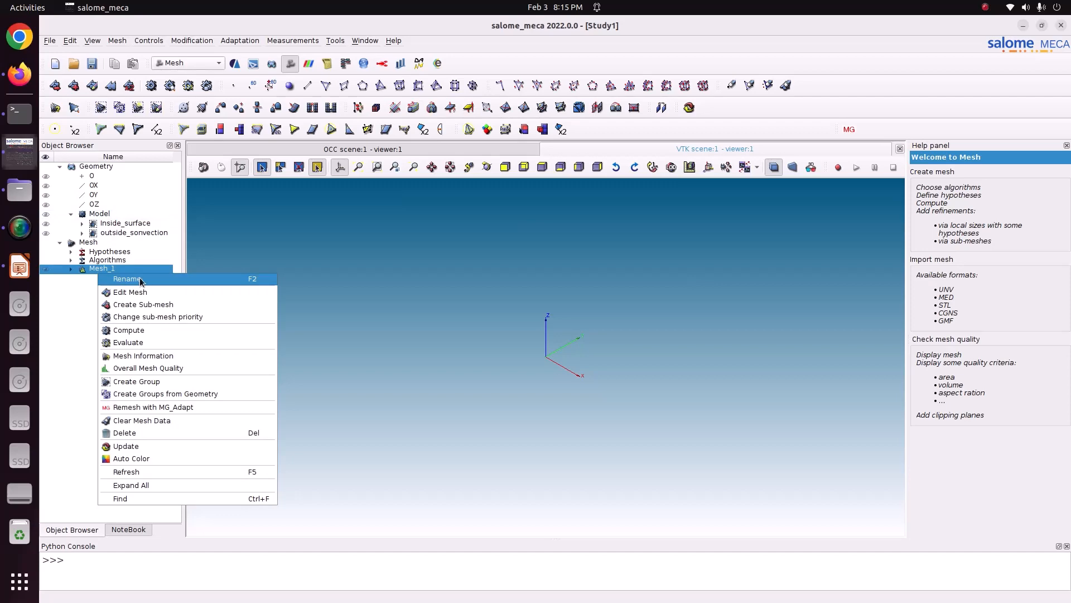
pyautogui.click(143, 330)
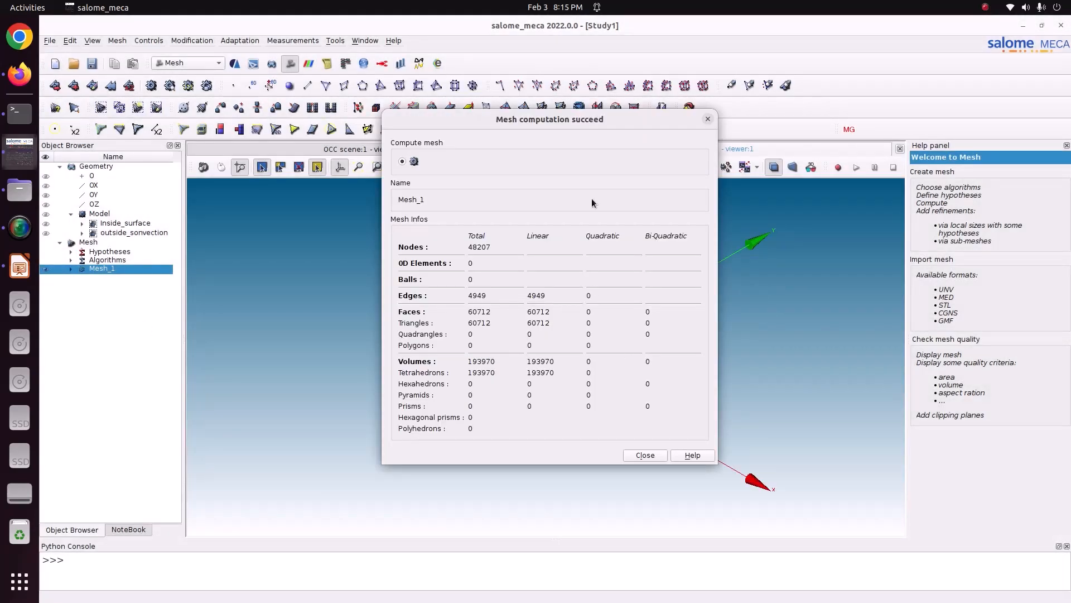
pyautogui.moveTo(558, 126); pyautogui.dragTo(268, 142)
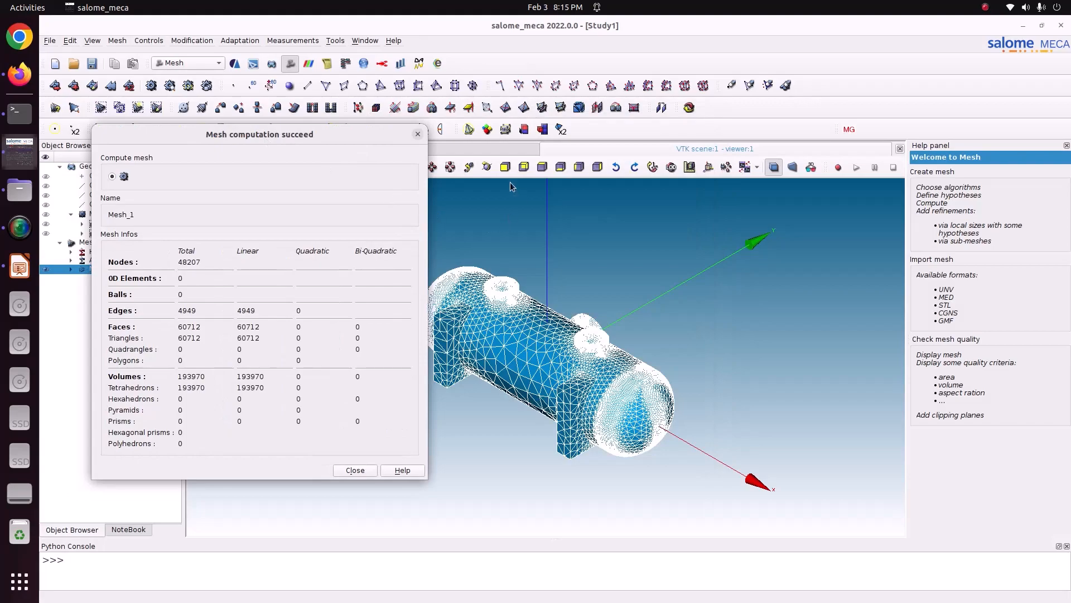
pyautogui.scroll(5, 538, 240)
pyautogui.click(495, 171)
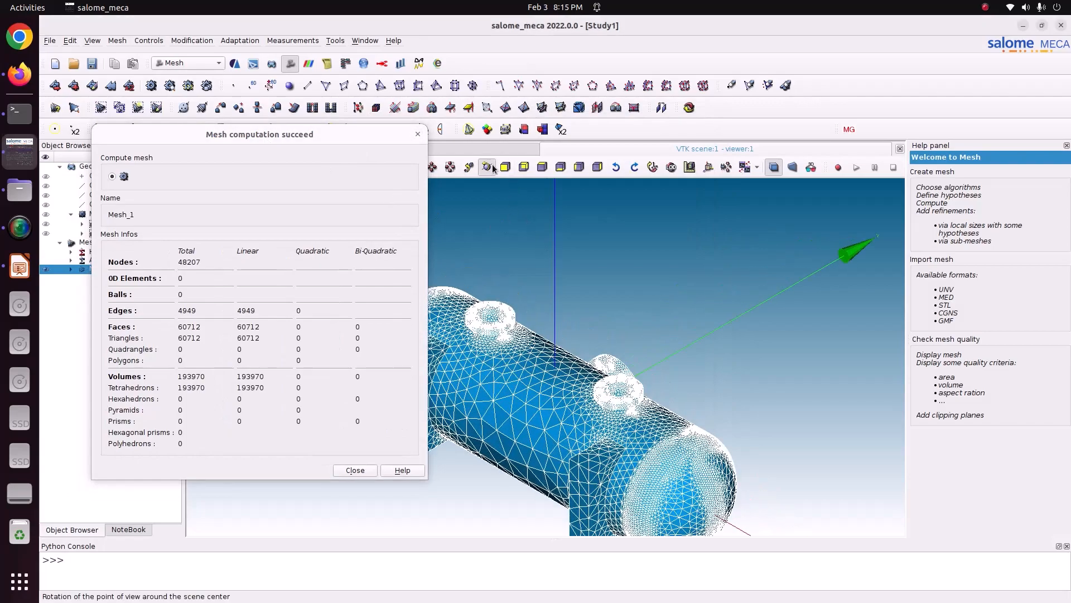
pyautogui.moveTo(519, 257); pyautogui.dragTo(671, 376)
pyautogui.scroll(5, 671, 376)
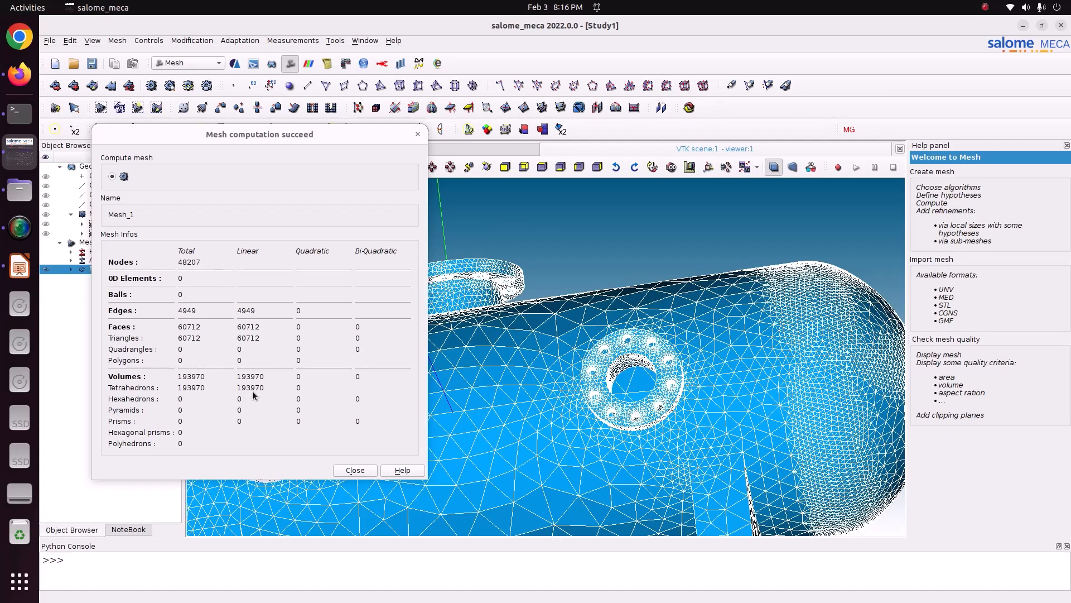
pyautogui.click(354, 470)
# - Check the whole vessel mesh in the viewer, save the study and list the face groups under Mesh_1
pyautogui.scroll(-5, 527, 332)
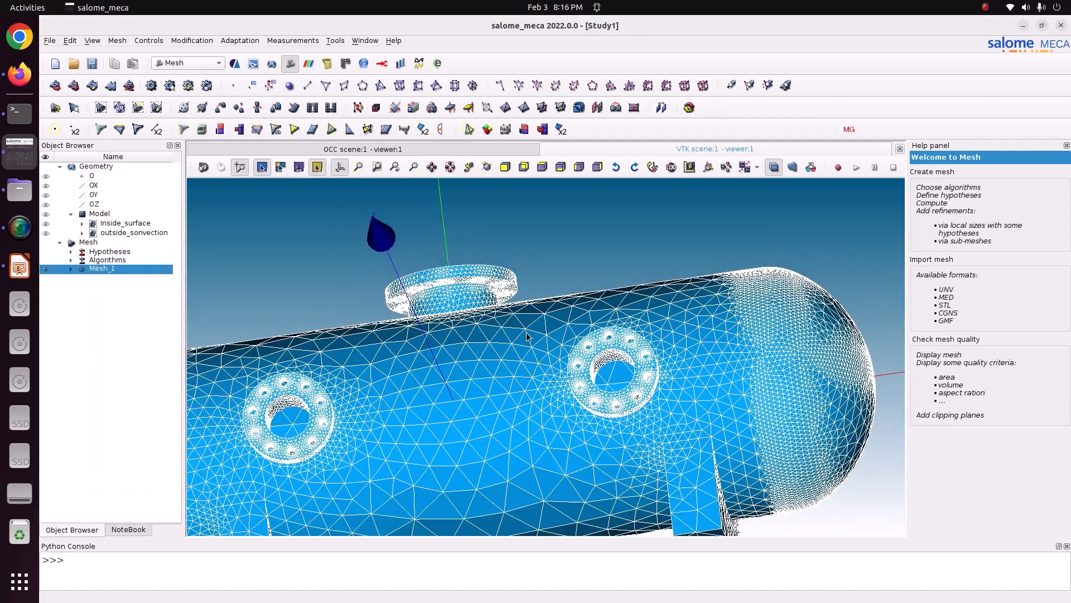
pyautogui.click(431, 167)
pyautogui.scroll(-1, 445, 222)
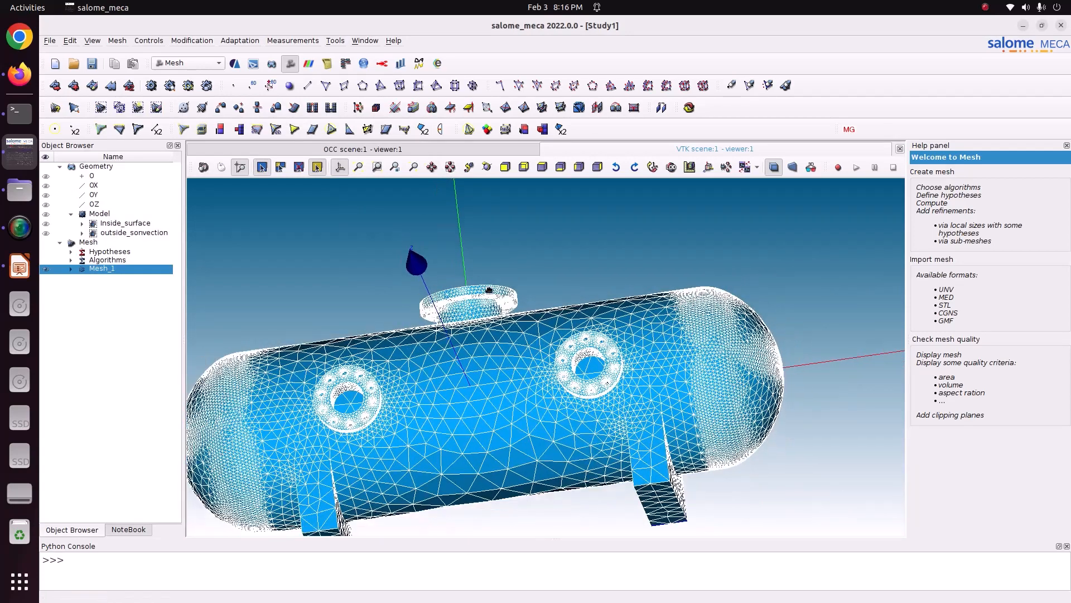
pyautogui.moveTo(484, 302); pyautogui.dragTo(549, 217)
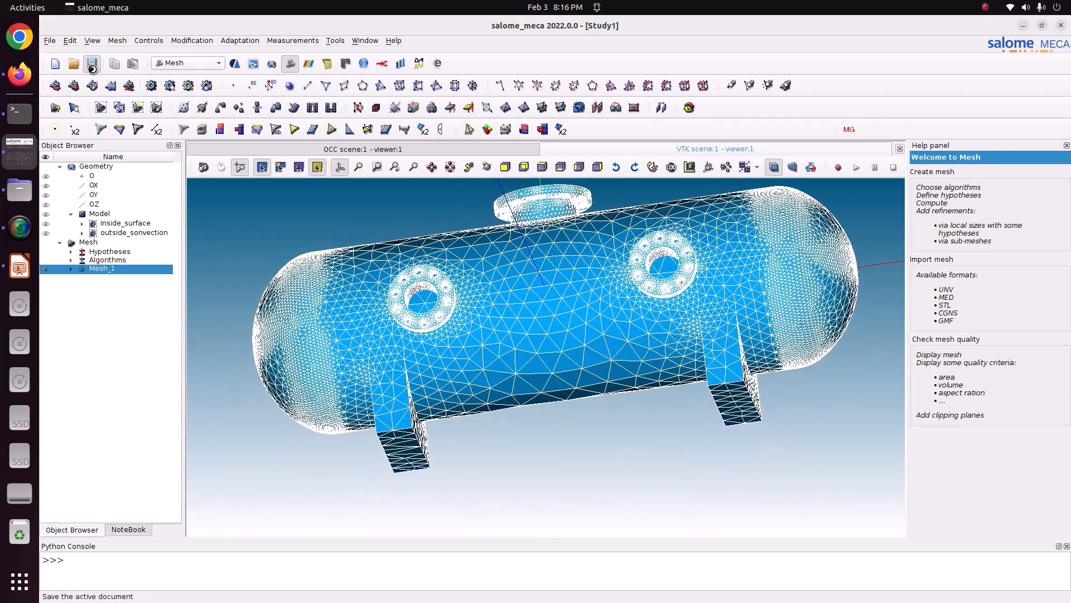
pyautogui.click(92, 63)
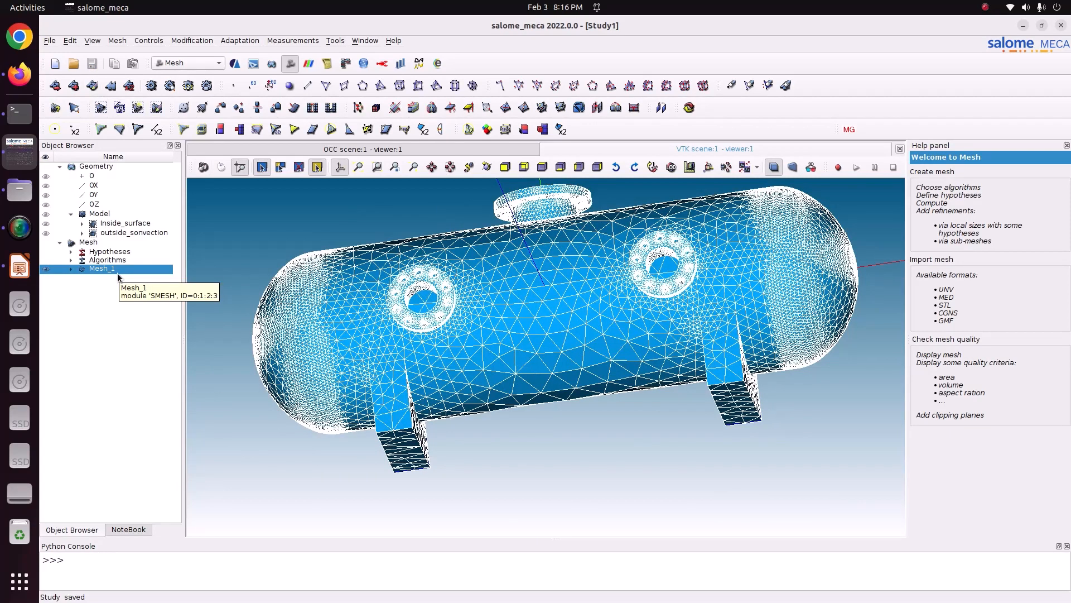
pyautogui.click(71, 269)
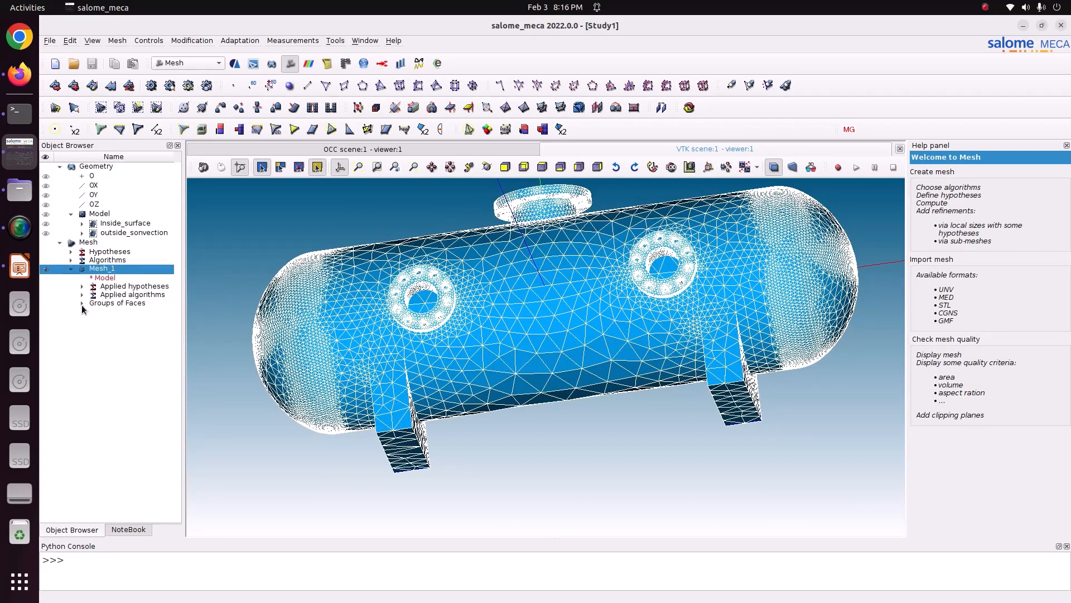
pyautogui.click(82, 303)
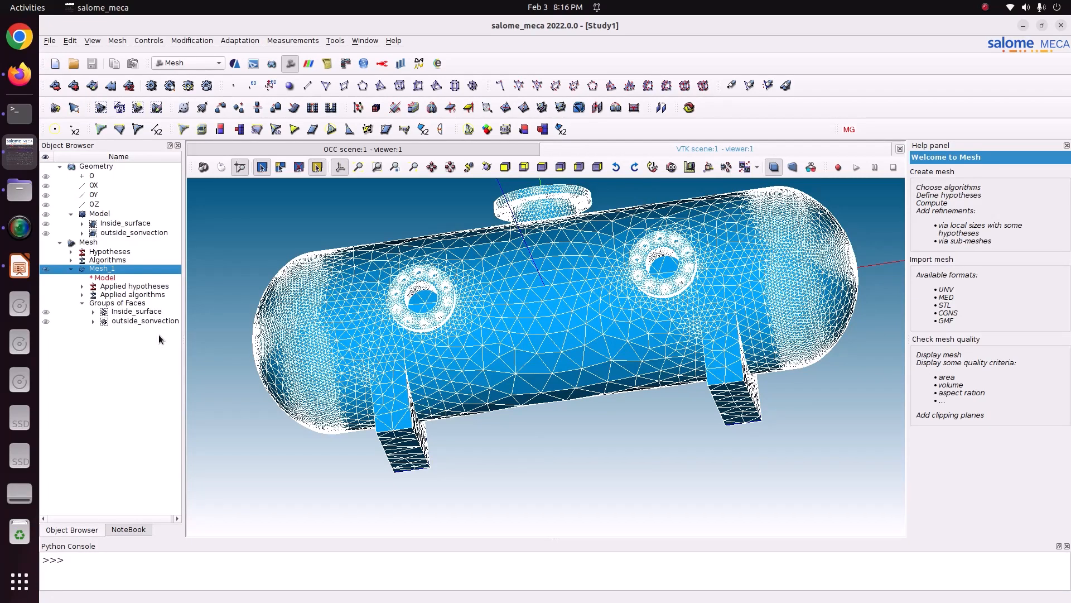
# - Switch to the AsterStudy module using the stable code_aster version
pyautogui.click(185, 63)
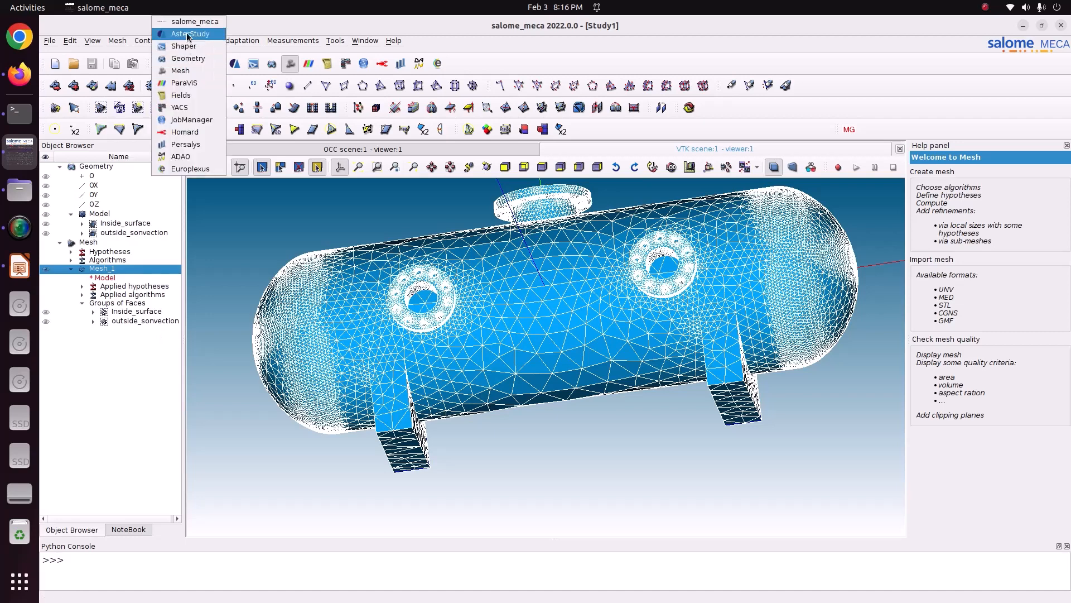
pyautogui.click(187, 35)
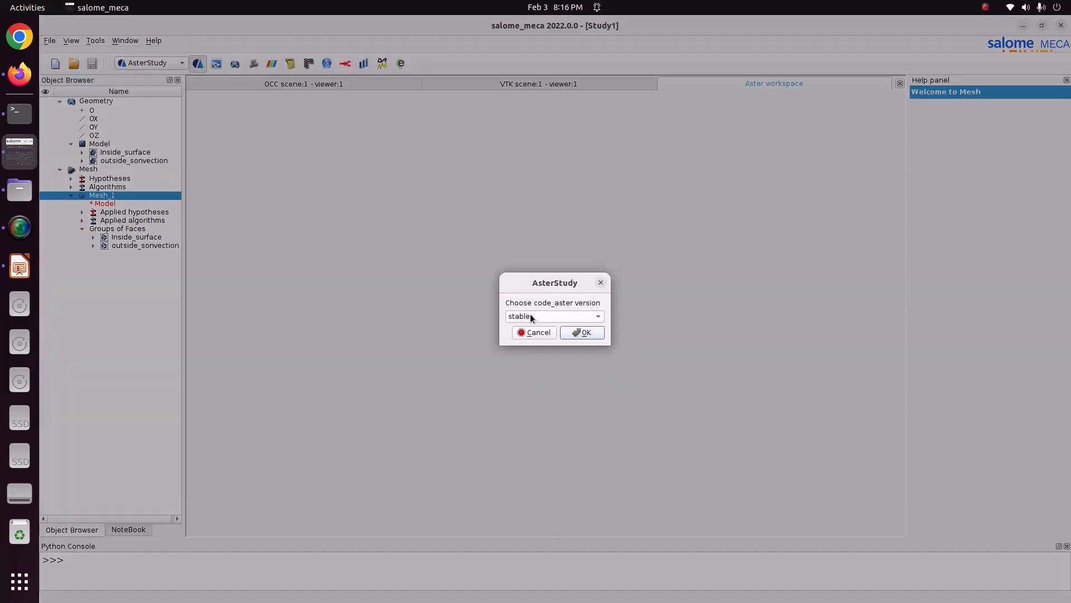
pyautogui.click(580, 332)
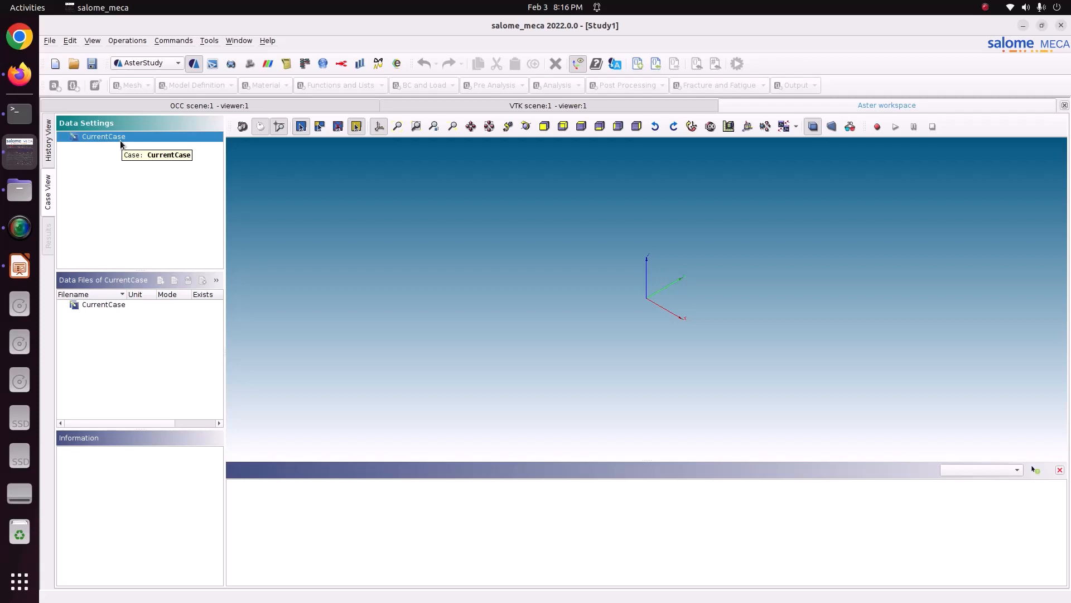
# - Add a stage to CurrentCase with the Linear thermal analysis assistant, using Mesh_1 as input mesh, and proceed to the material properties
pyautogui.rightClick(121, 141)
pyautogui.moveTo(165, 211)
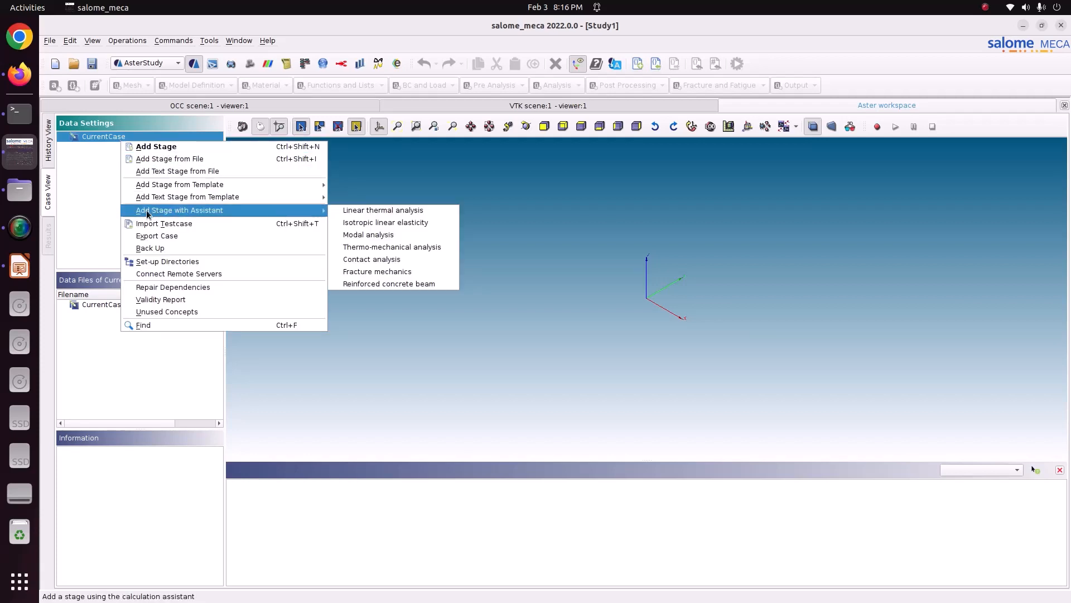
pyautogui.click(380, 211)
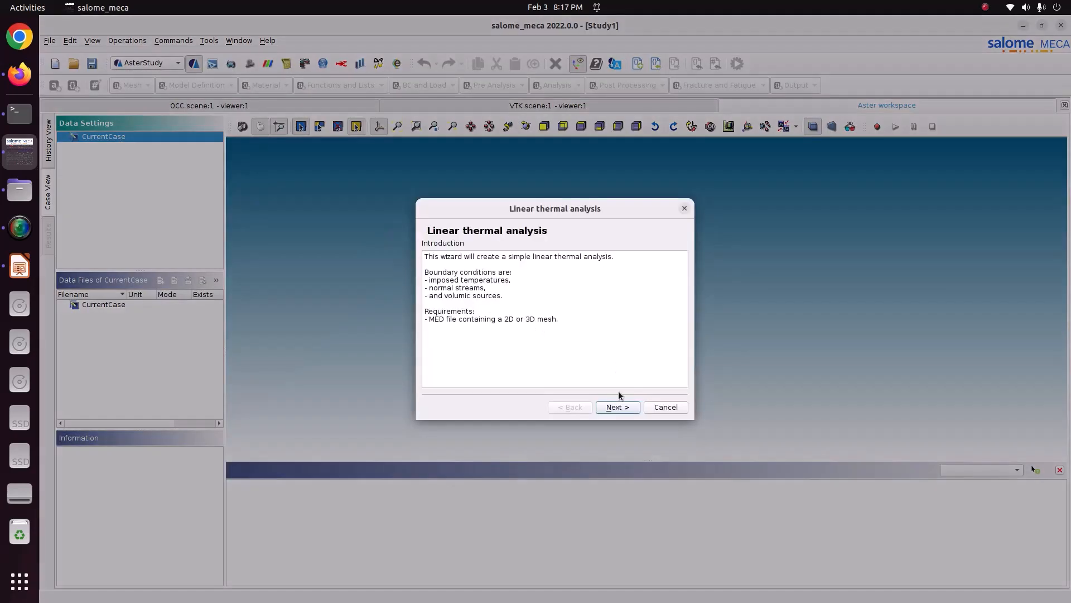
pyautogui.click(616, 407)
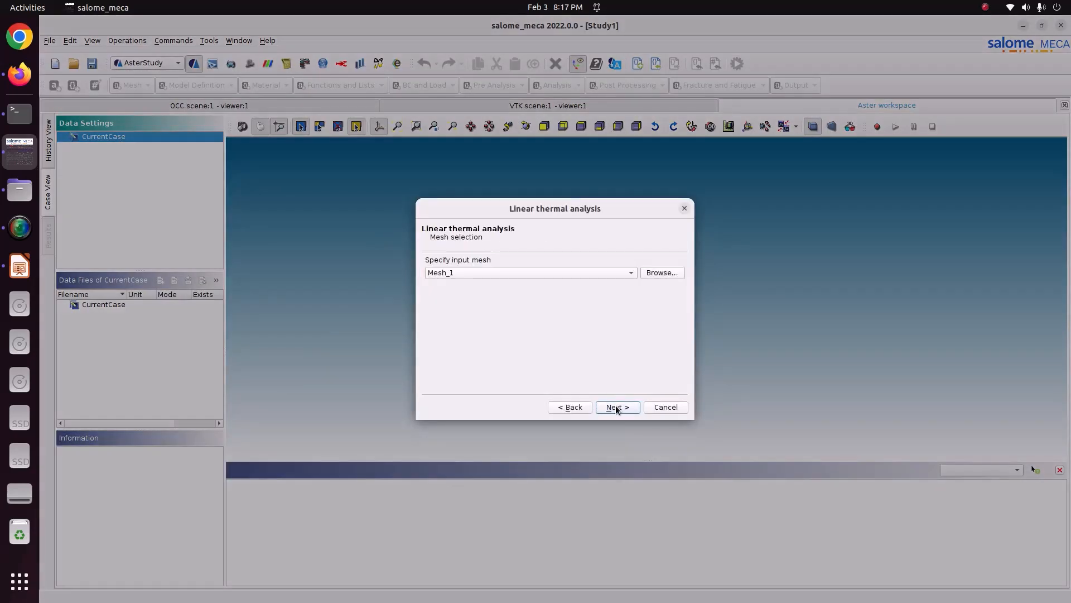
pyautogui.click(616, 407)
pyautogui.click(616, 407)
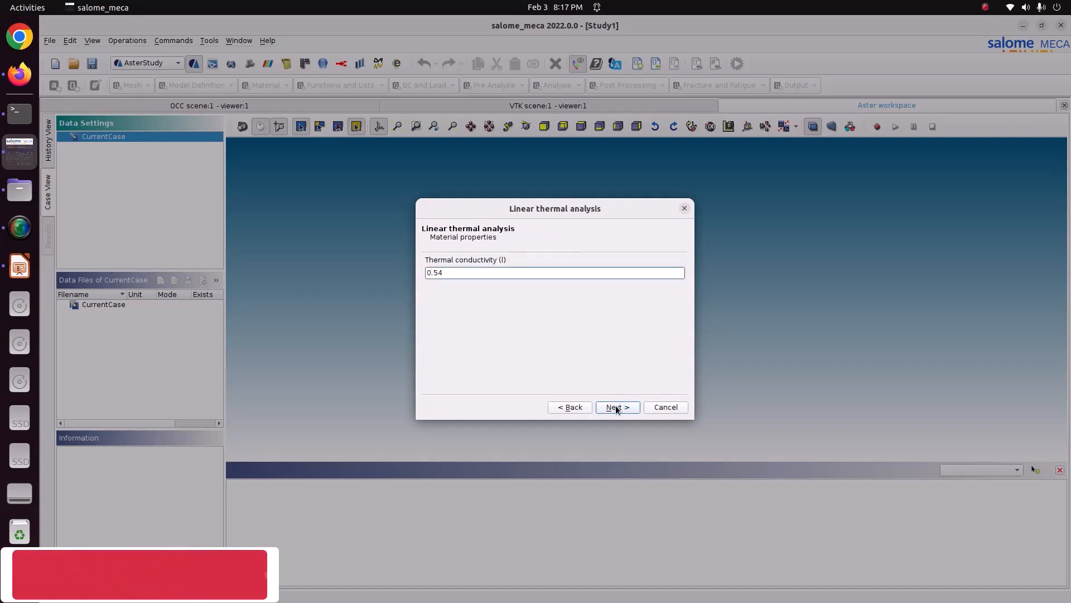
# - Set the material's thermal conductivity to 45 and continue to the imposed temperature conditions
pyautogui.tripleClick(470, 272)
pyautogui.write('4')
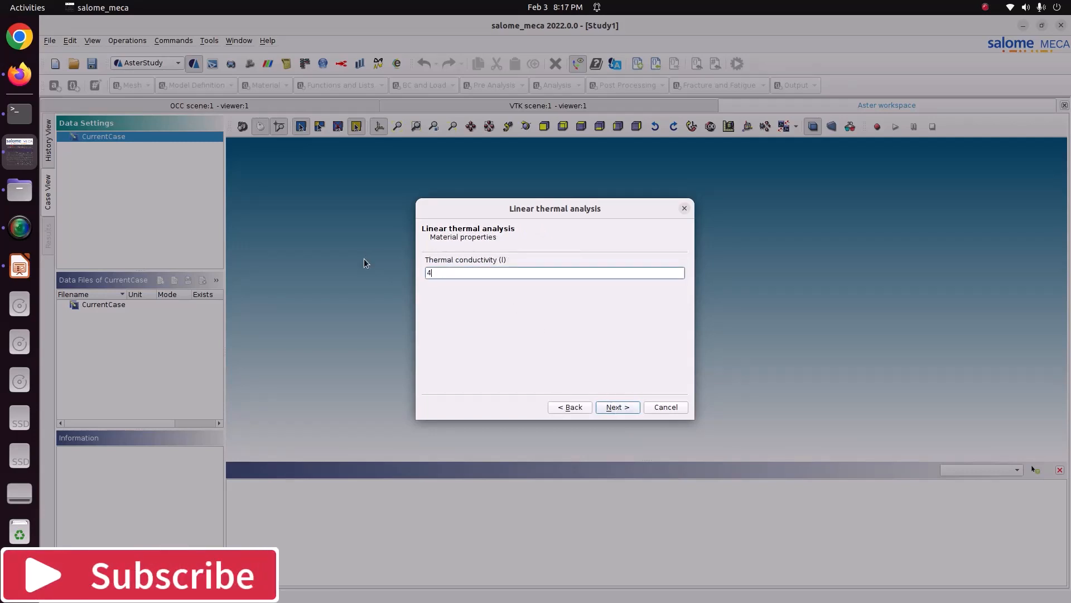
pyautogui.write('5')
pyautogui.click(615, 407)
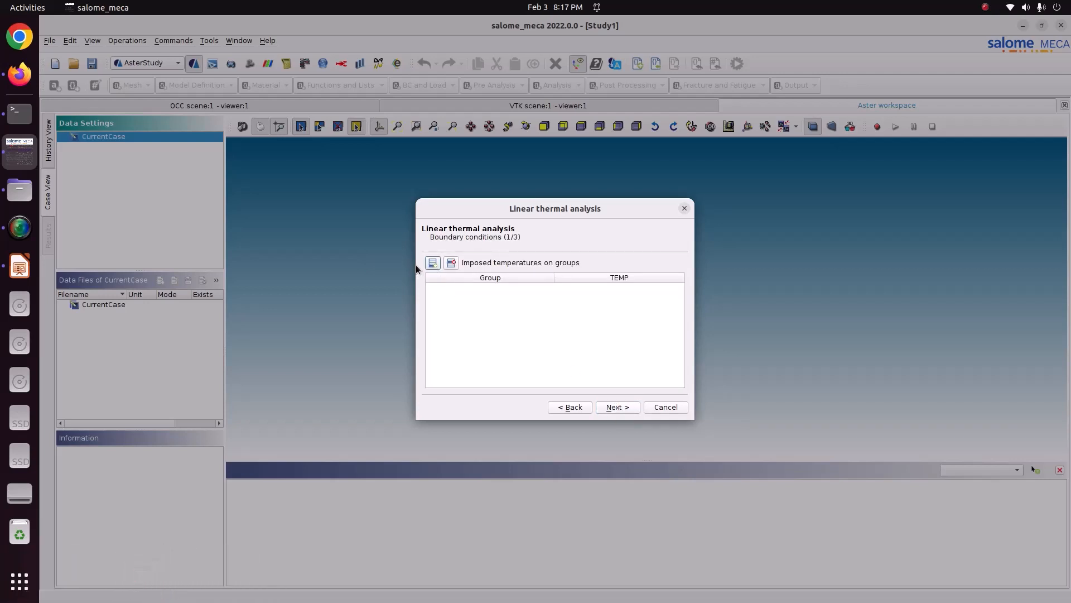
# - Add an imposed temperature condition on the Inside_surface group
pyautogui.click(433, 262)
pyautogui.doubleClick(450, 291)
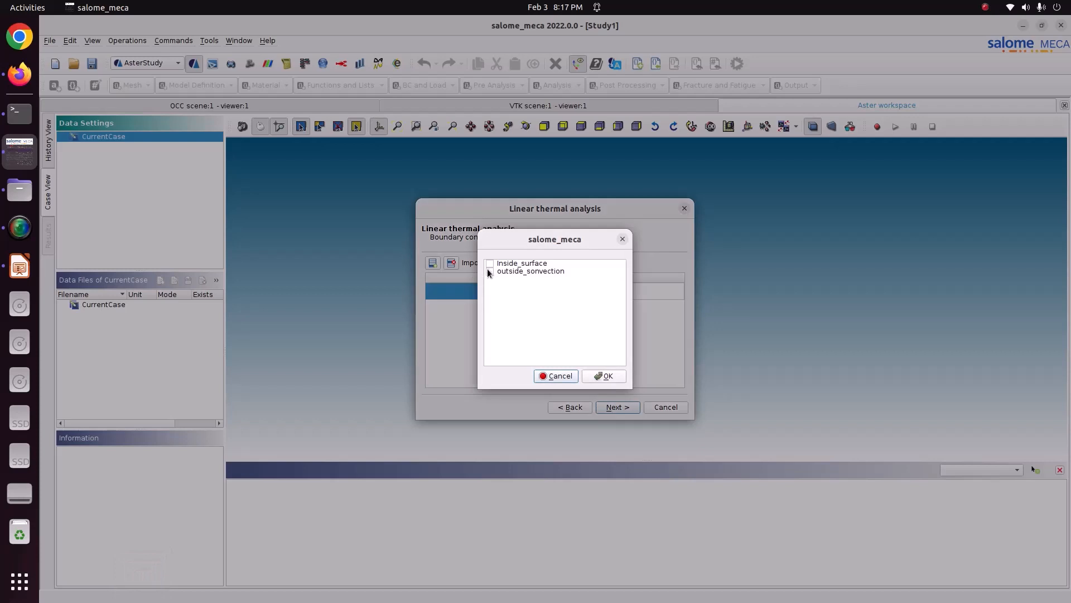
pyautogui.click(489, 264)
pyautogui.click(604, 376)
# - Set the imposed temperature on Inside_surface to 550 and continue through the remaining boundary conditions without adding streams normal to a face
pyautogui.click(597, 291)
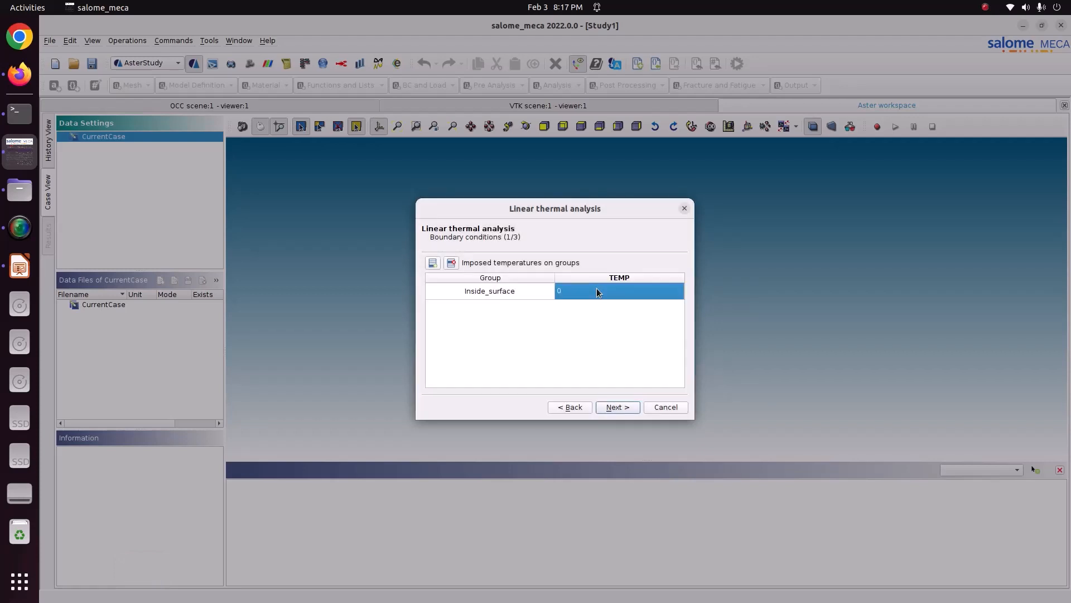
pyautogui.click(20, 266)
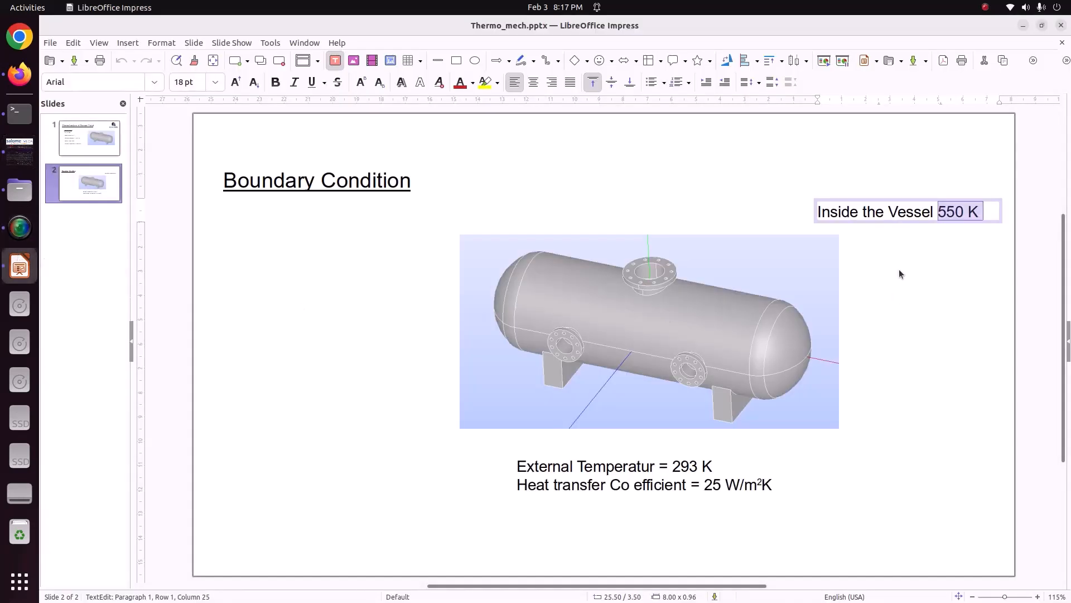
pyautogui.click(20, 149)
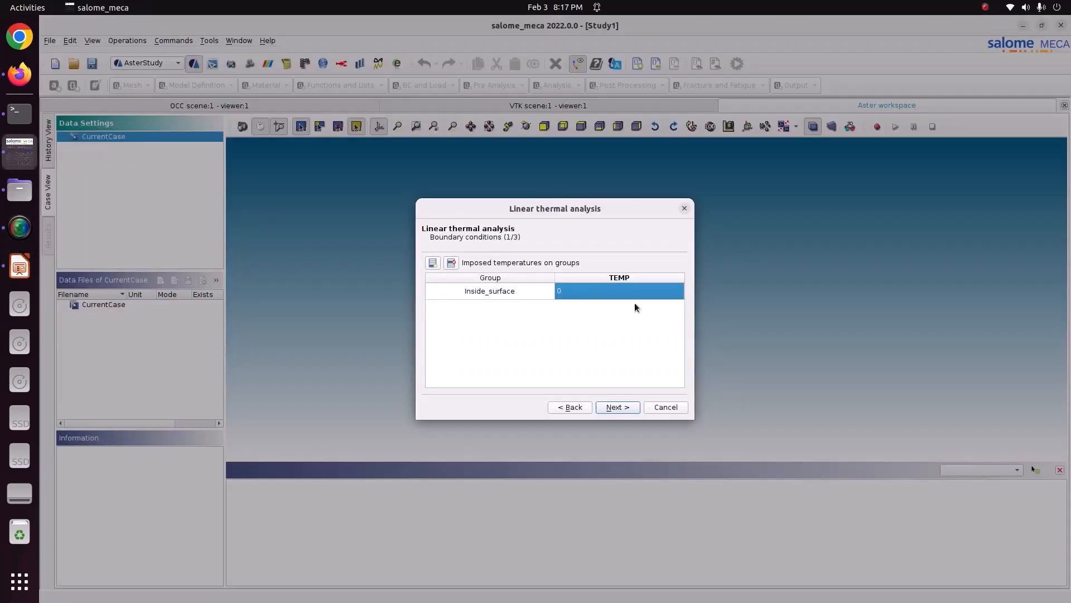
pyautogui.write('550')
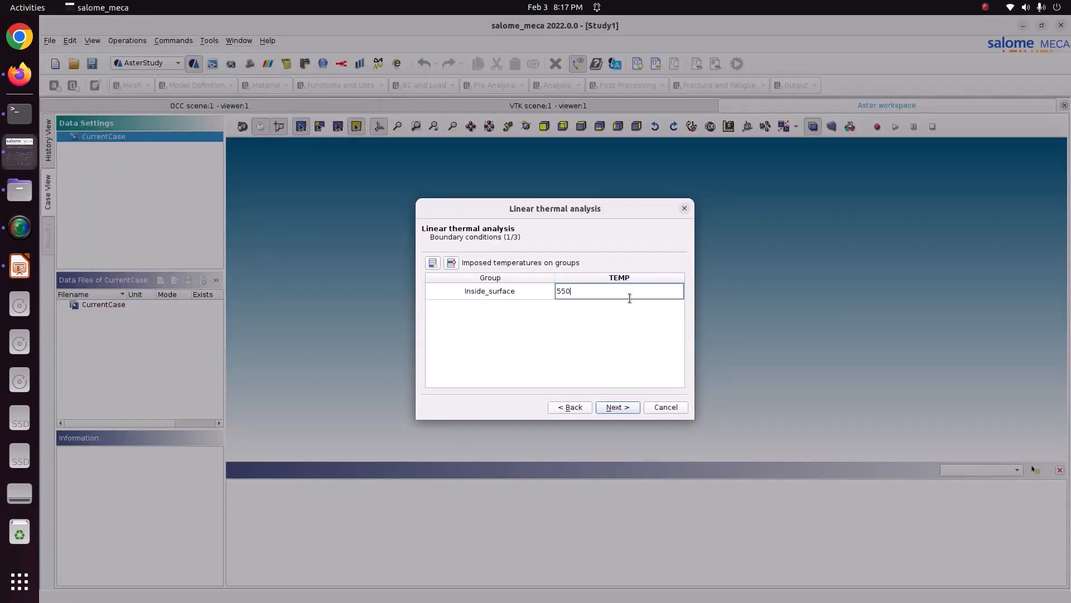
pyautogui.click(620, 405)
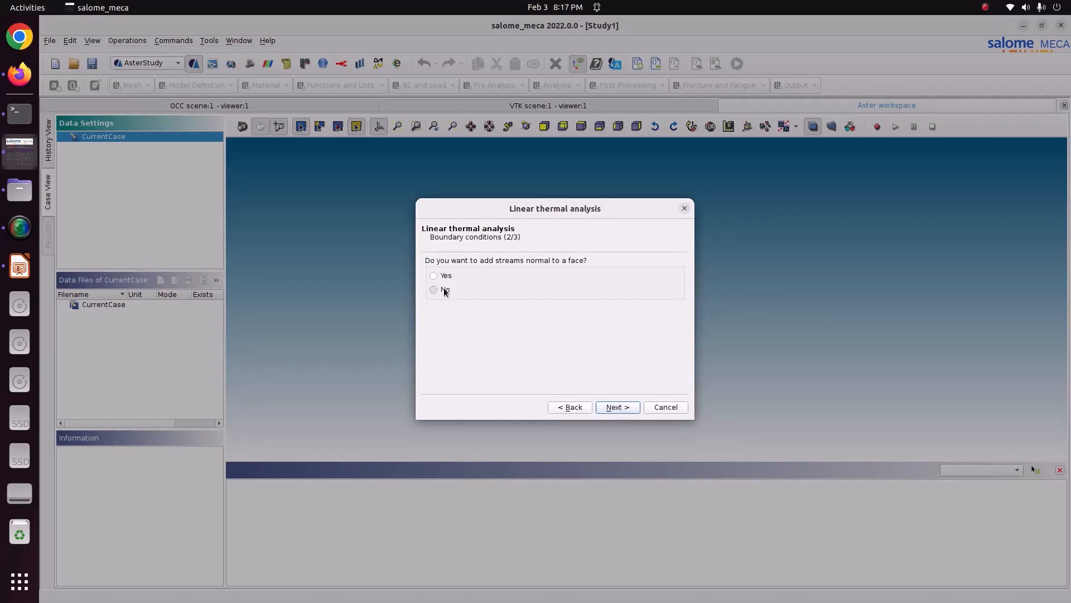
pyautogui.click(613, 405)
pyautogui.click(613, 407)
# - Set the output result file to result.rmed in the Pictures/CODE_ASTER/79_pressur_v_thermal folder and finish the assistant
pyautogui.click(647, 274)
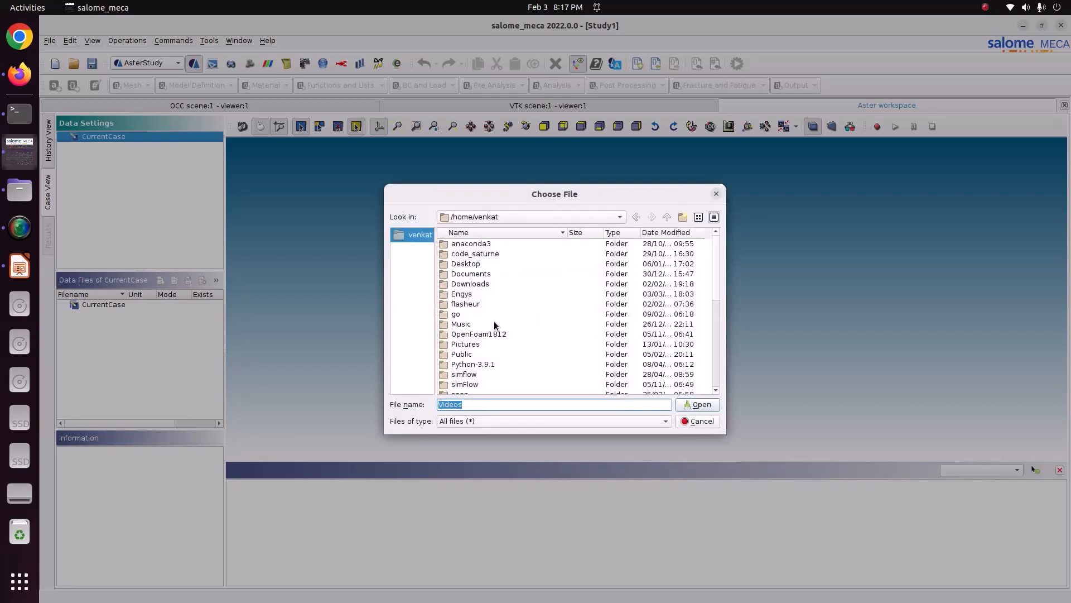
pyautogui.doubleClick(482, 341)
pyautogui.doubleClick(466, 255)
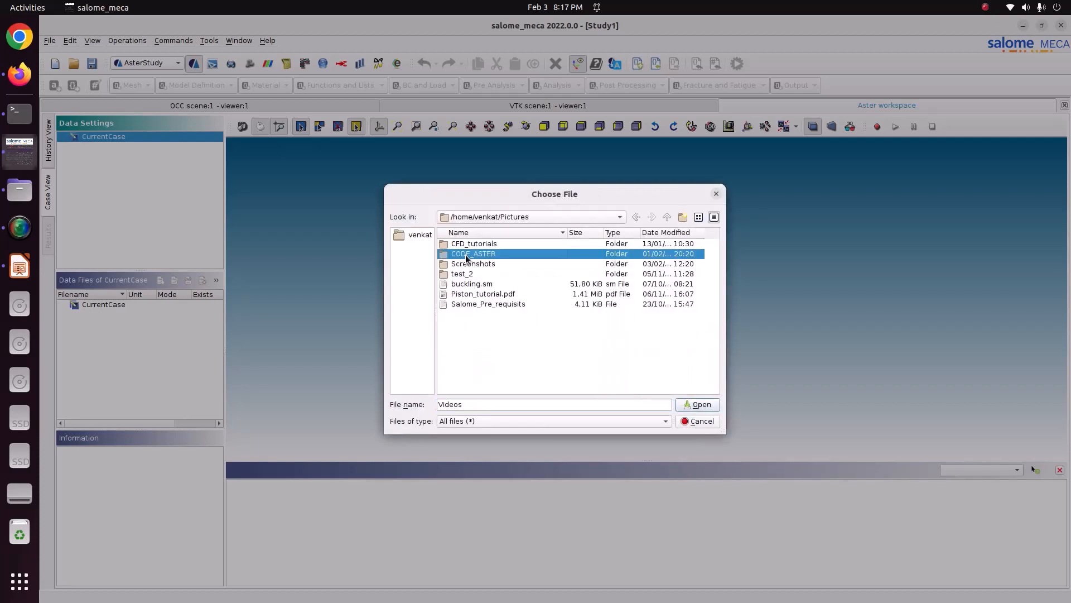
pyautogui.doubleClick(477, 274)
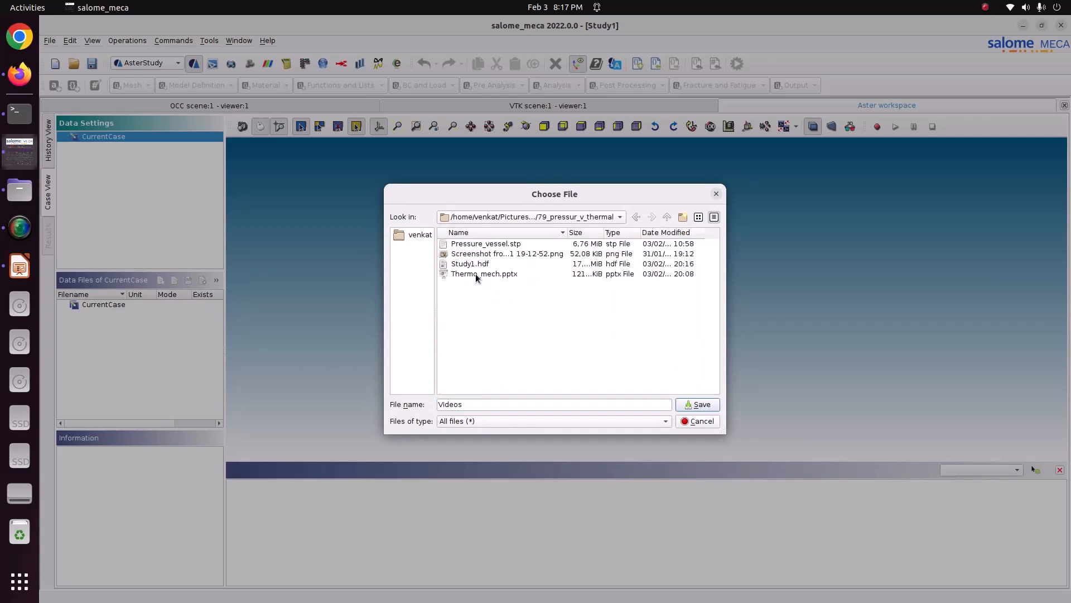
pyautogui.doubleClick(473, 404)
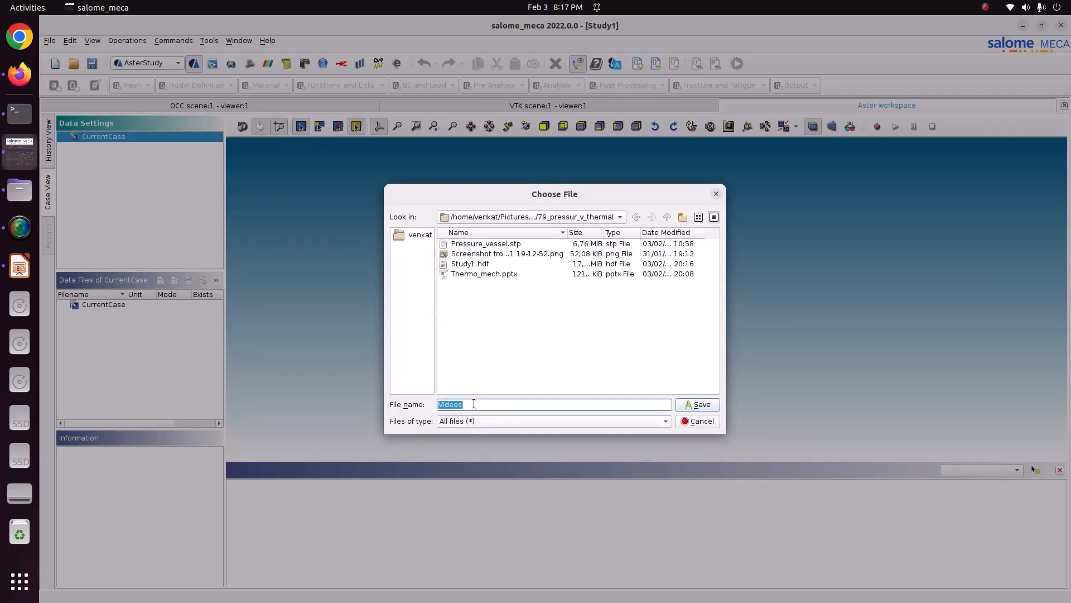
pyautogui.write('result.rmed')
pyautogui.press('Return')
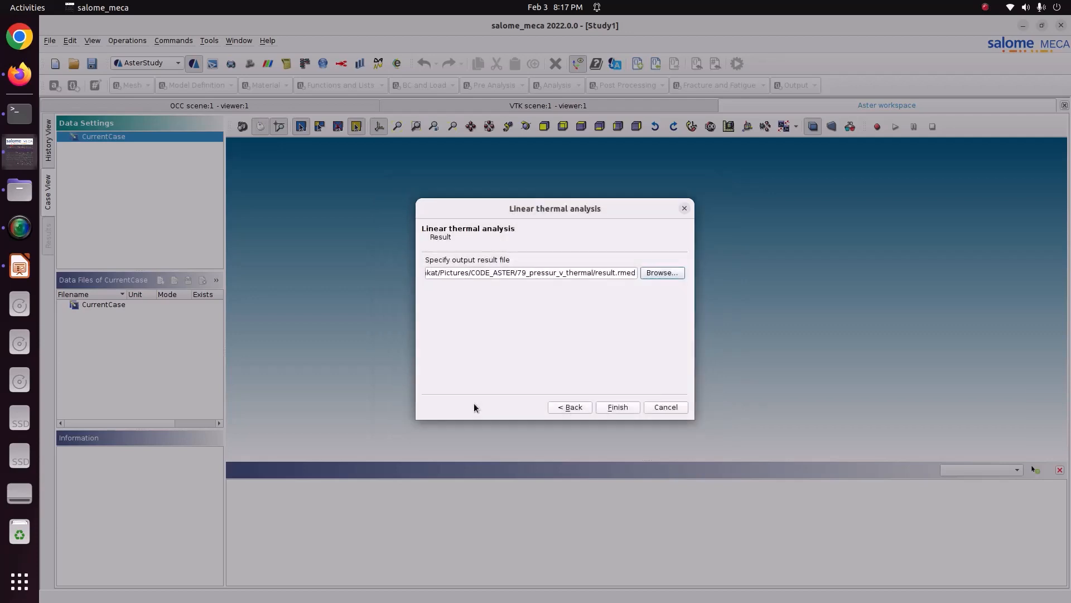
pyautogui.click(618, 407)
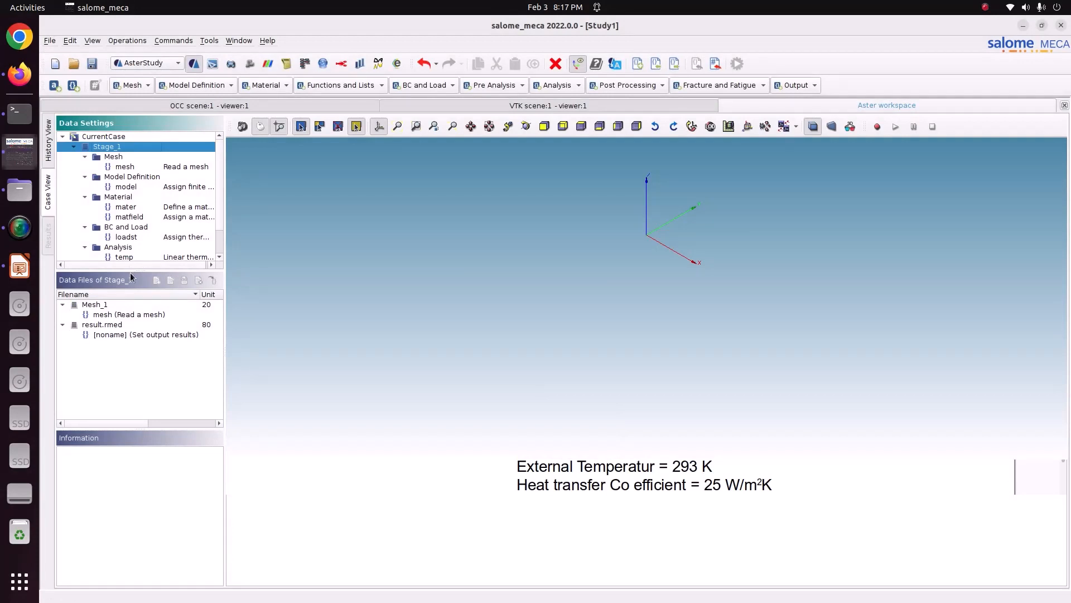
# - Review the definitions of the mesh, model, mater, matfield and loadst commands in Stage_1
pyautogui.moveTo(132, 273); pyautogui.dragTo(131, 356)
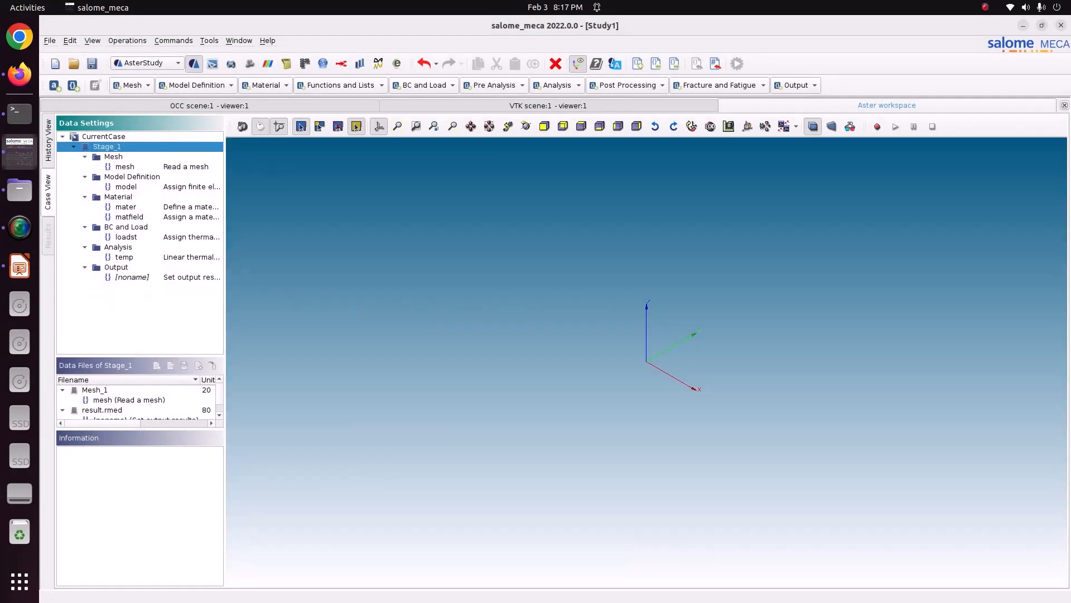
pyautogui.click(140, 168)
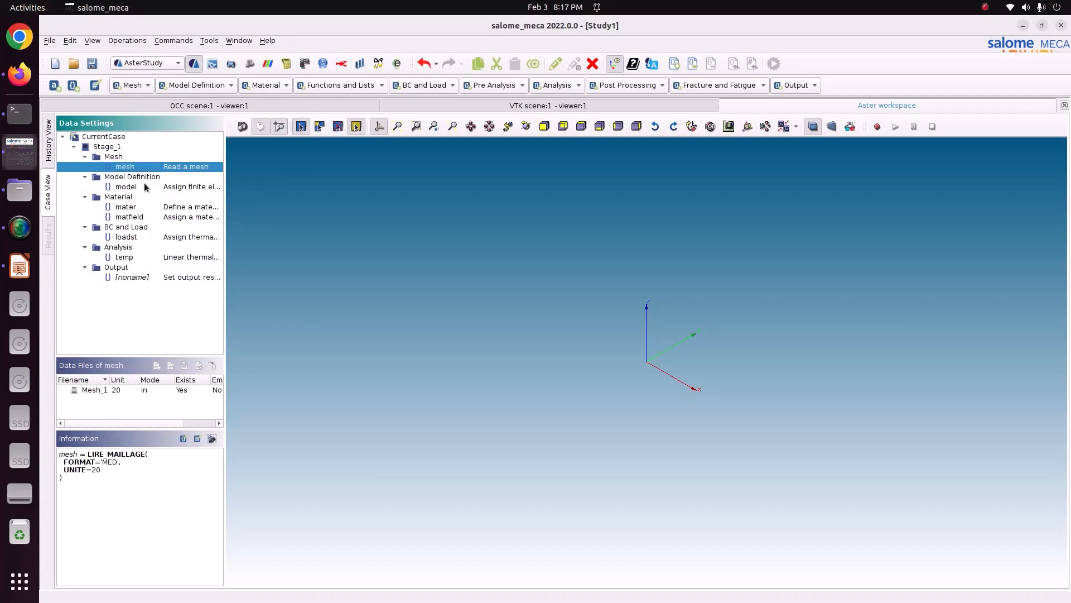
pyautogui.click(146, 187)
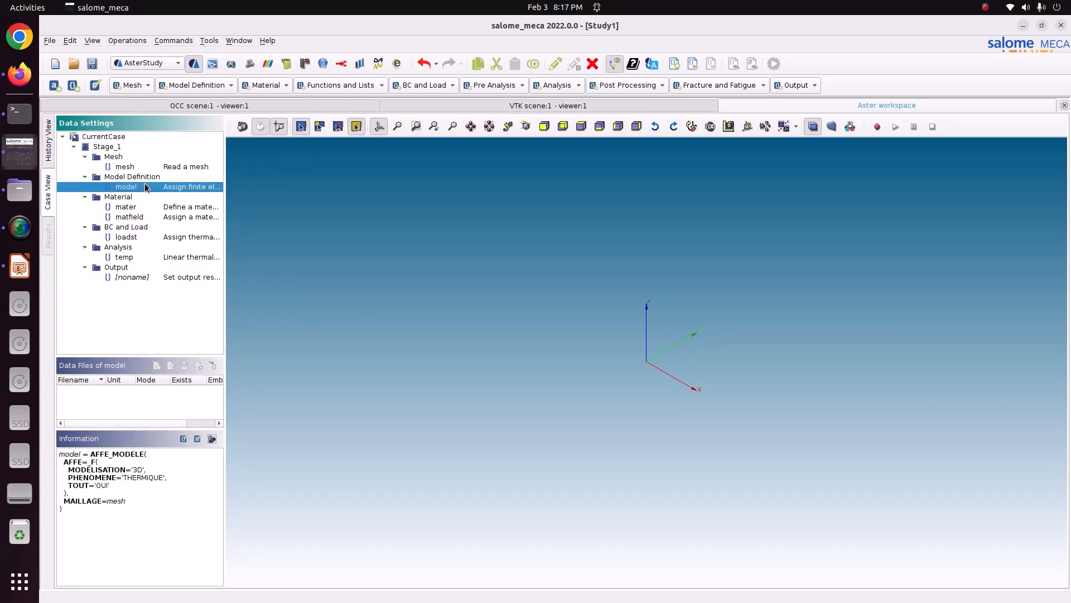
pyautogui.click(147, 208)
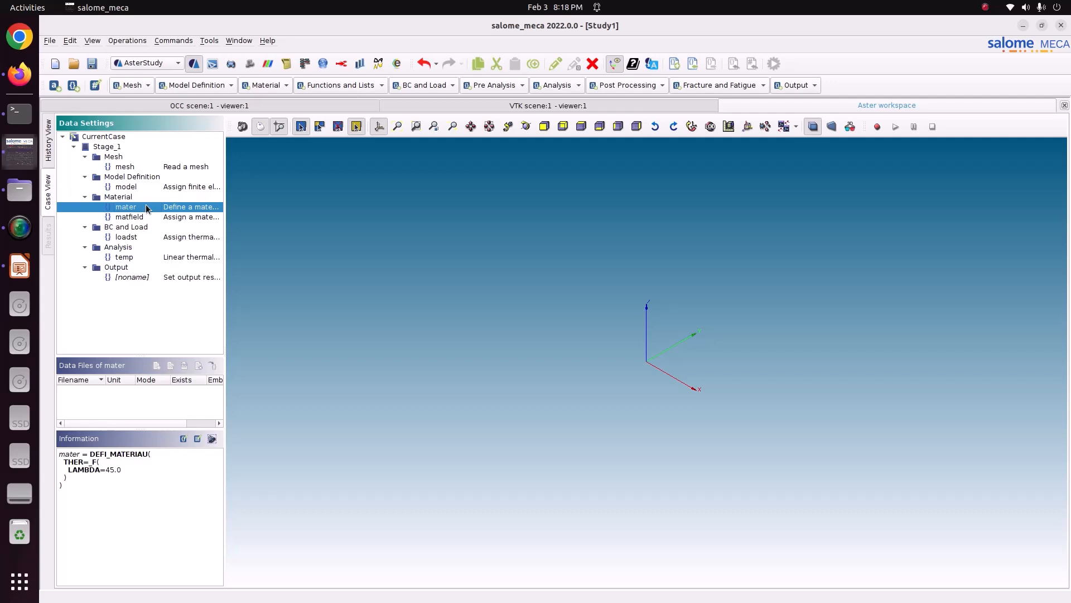
pyautogui.click(144, 217)
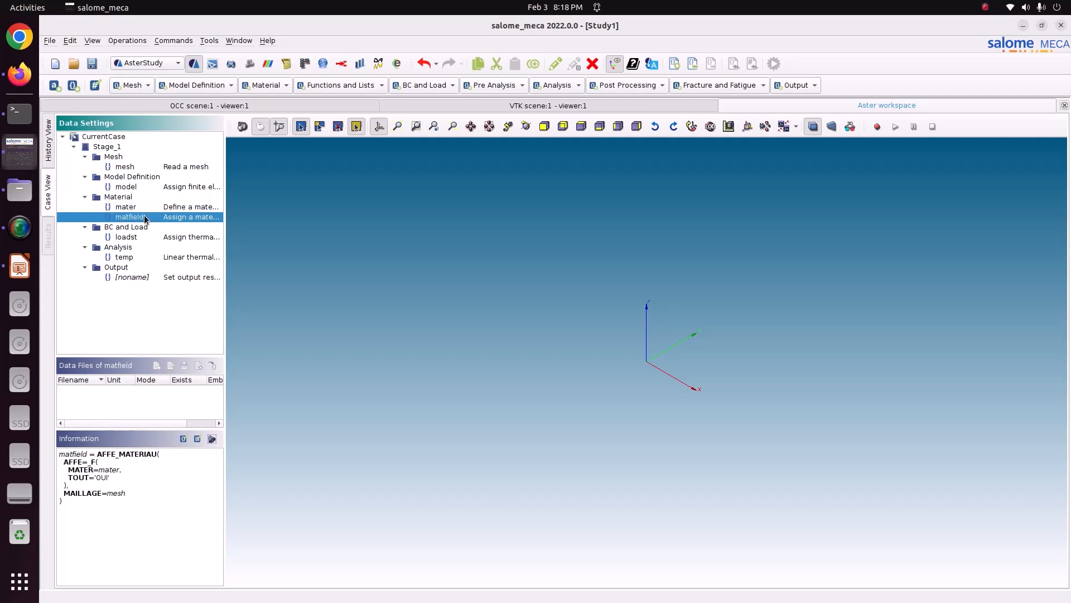
pyautogui.click(145, 238)
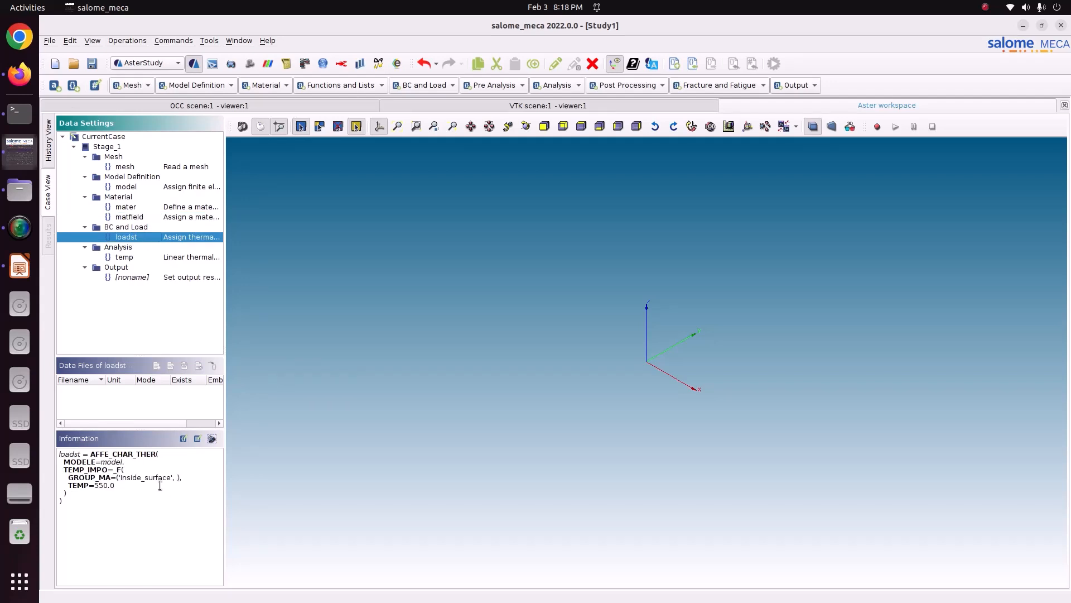
# - Edit the loadst thermal load and add an ECHANGE item applied to the outside_sonvection element group
pyautogui.doubleClick(146, 238)
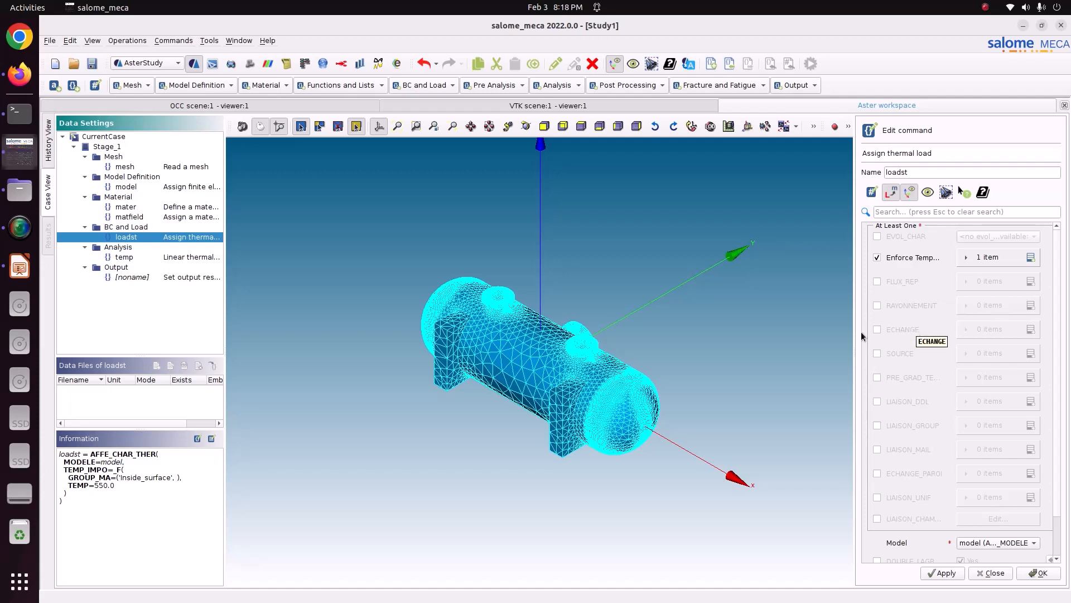
pyautogui.click(877, 330)
pyautogui.click(1030, 330)
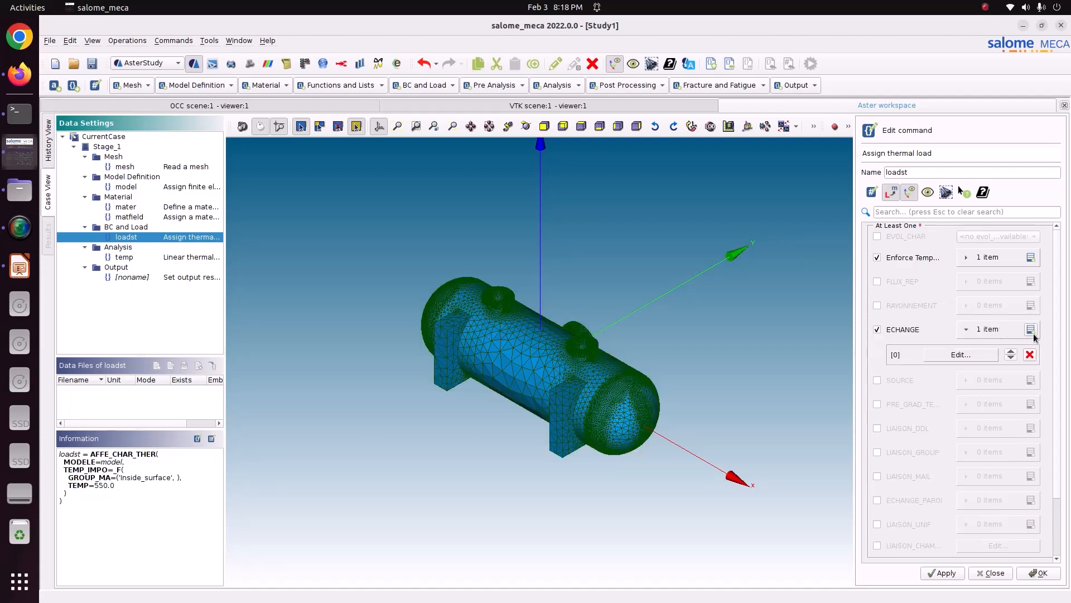
pyautogui.click(973, 353)
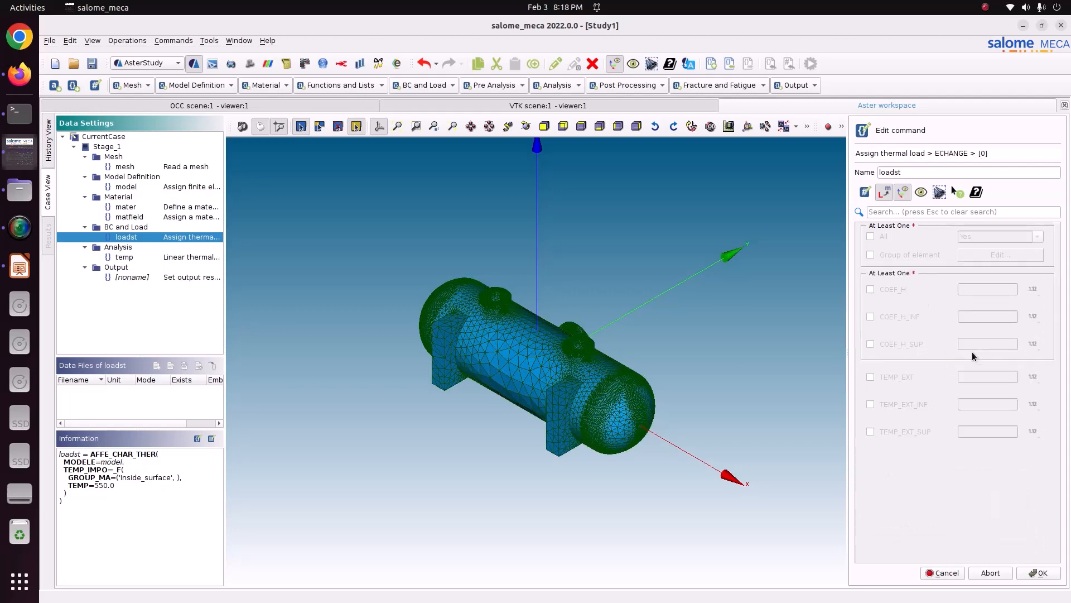
pyautogui.click(891, 255)
pyautogui.click(983, 253)
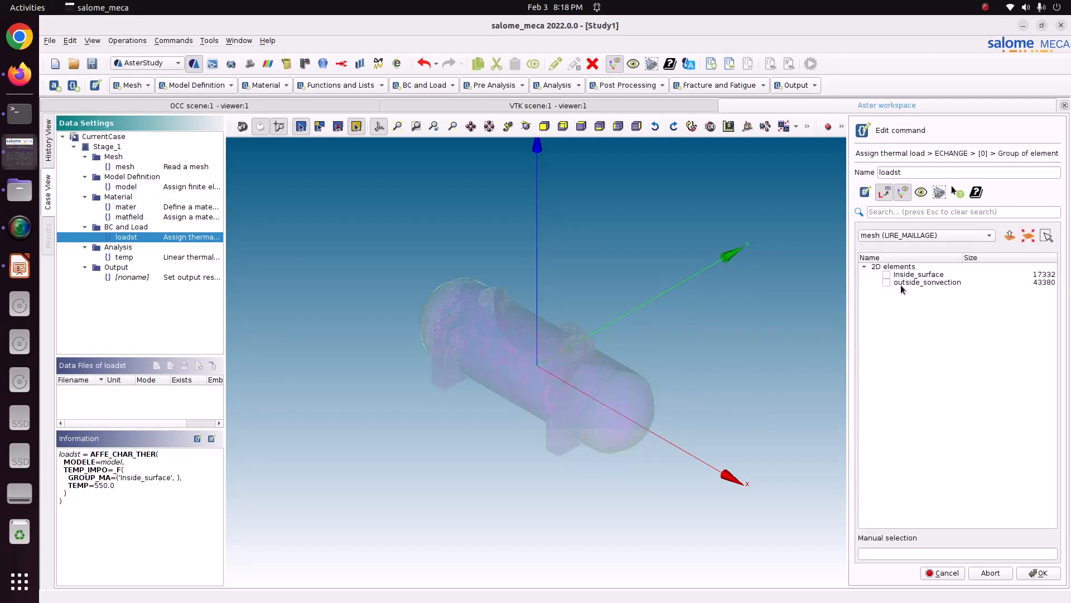
pyautogui.click(887, 282)
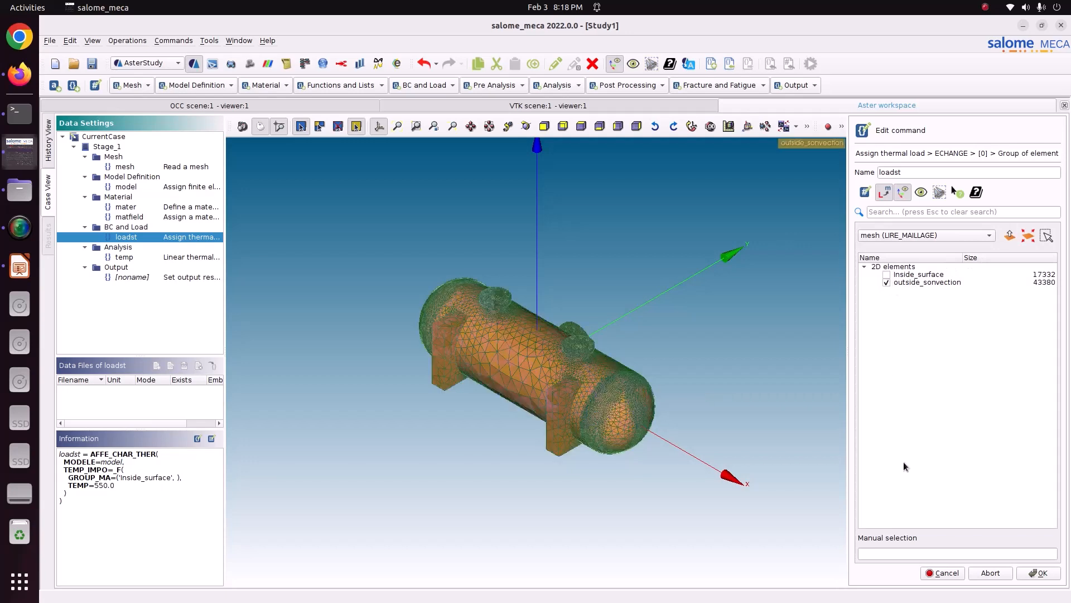
pyautogui.click(1020, 573)
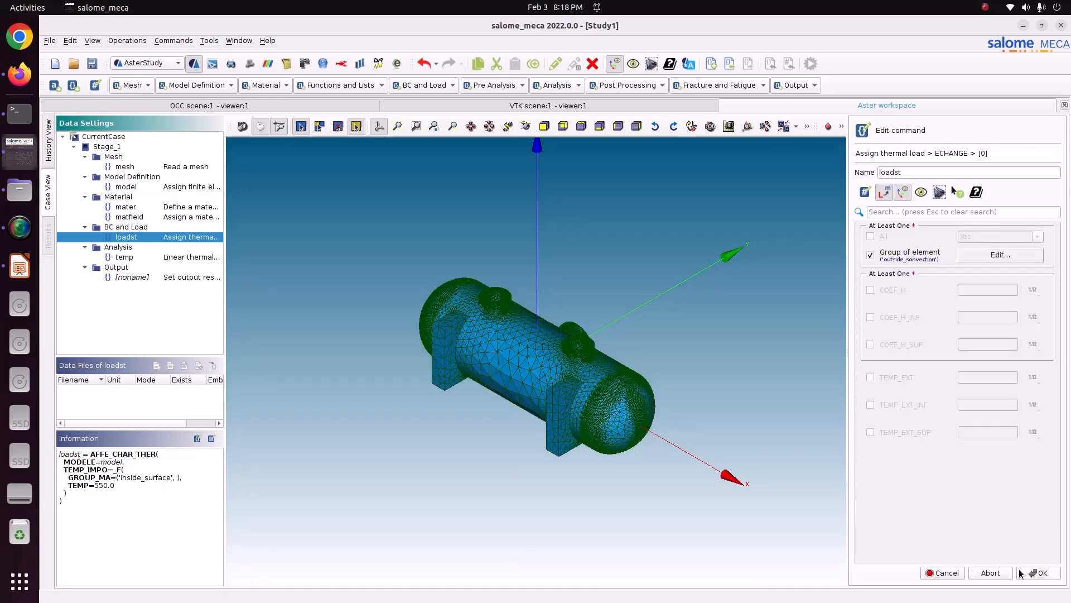
# - Set the exchange condition's COEF_H to 25 and TEMP_EXT to 293, and save the loadst thermal load
pyautogui.click(891, 290)
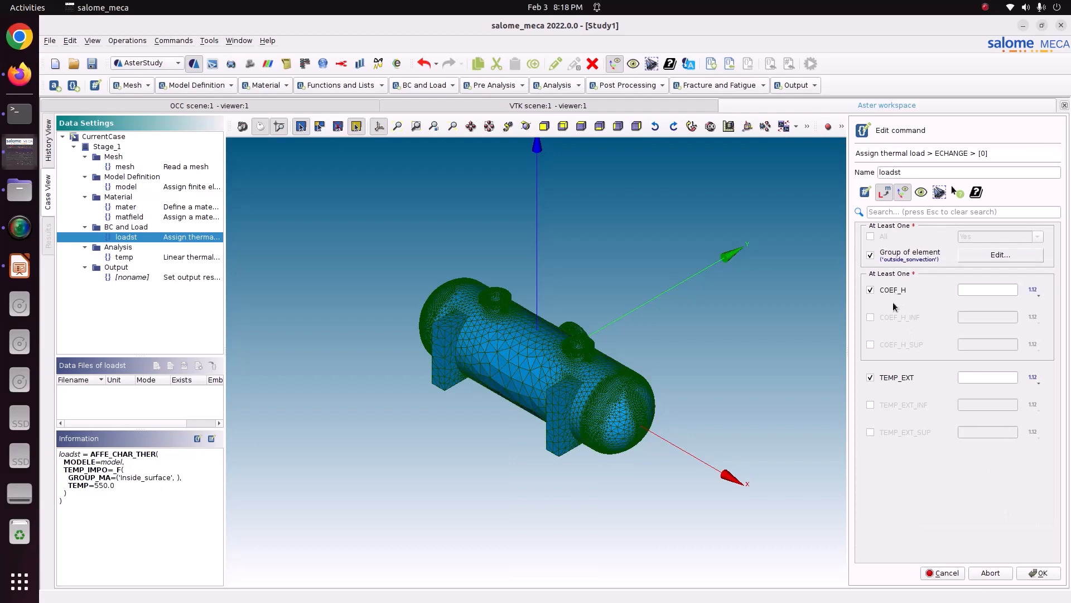
pyautogui.click(979, 377)
pyautogui.click(20, 267)
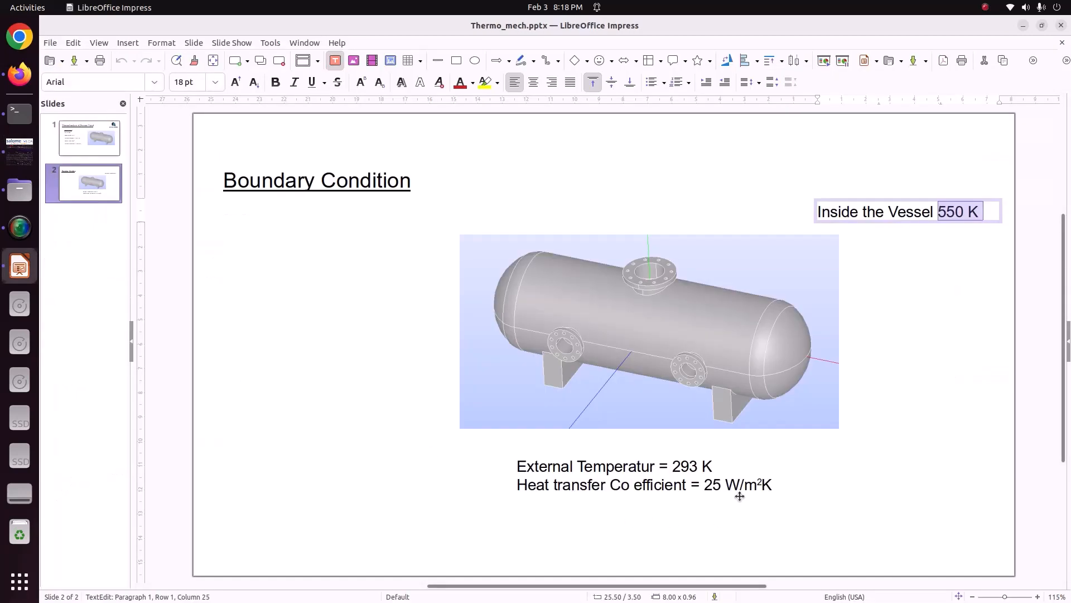
pyautogui.click(20, 151)
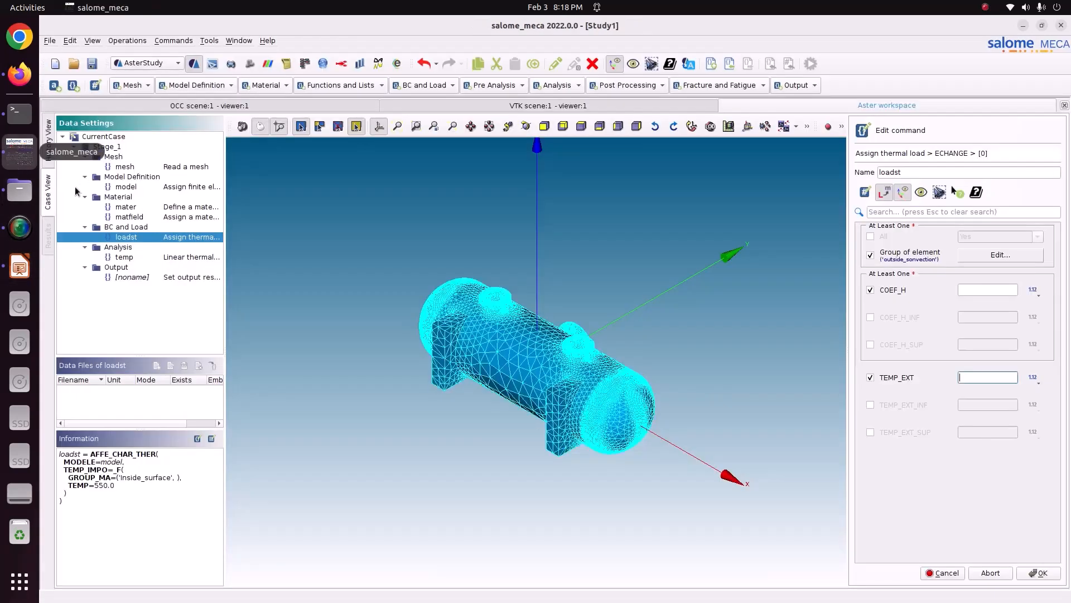
pyautogui.write('293')
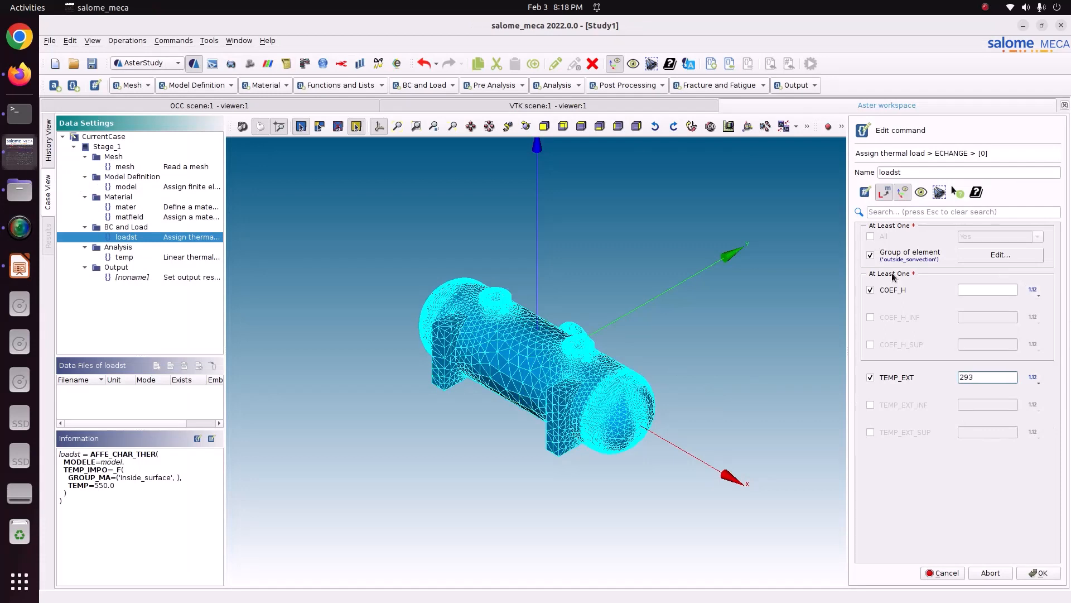
pyautogui.click(978, 291)
pyautogui.write('25')
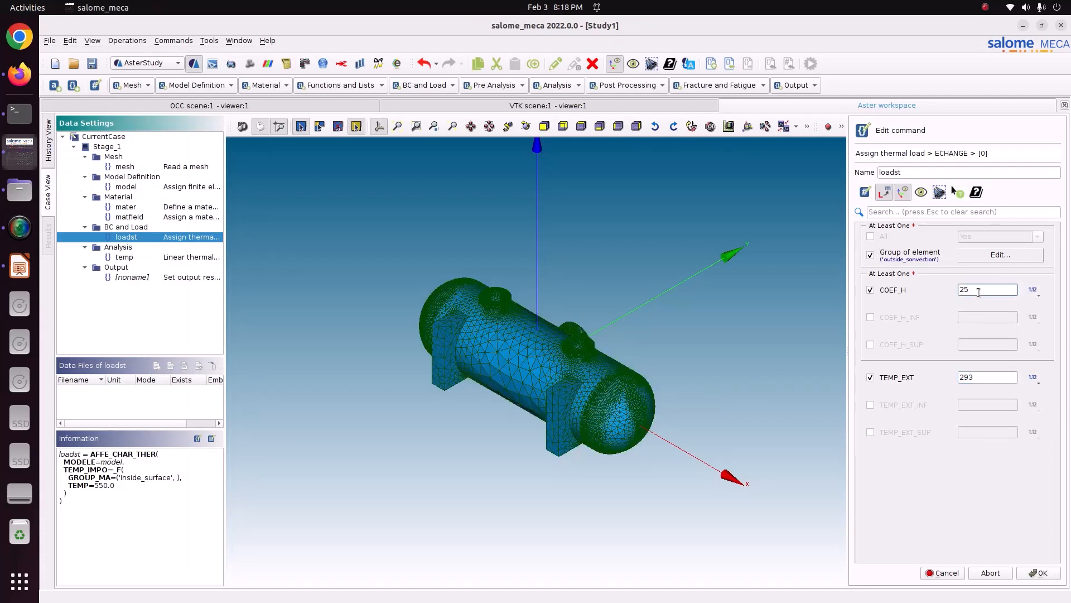
pyautogui.click(1032, 575)
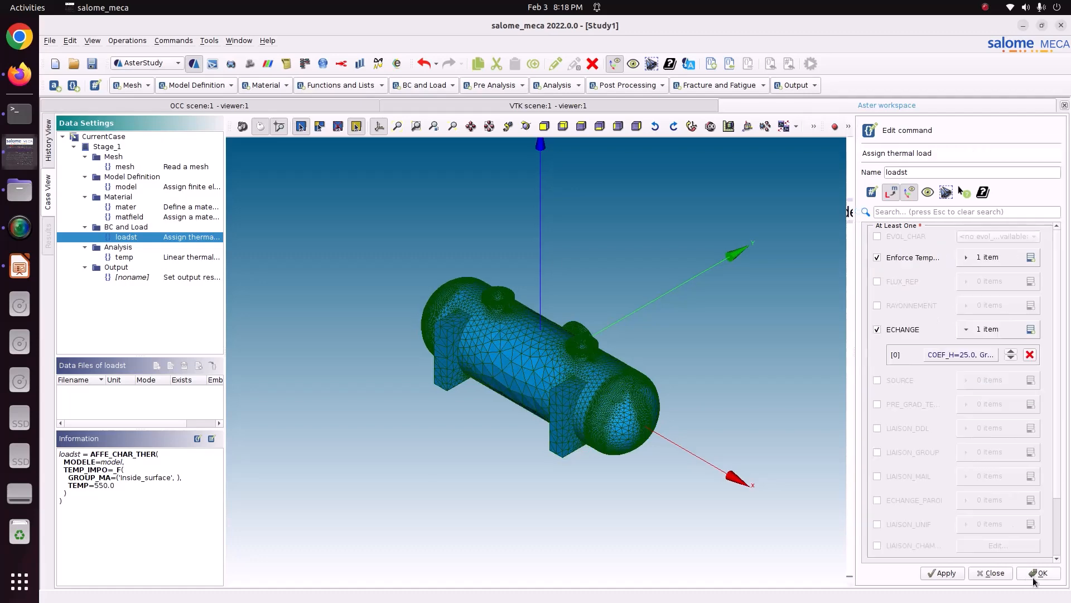
pyautogui.click(949, 573)
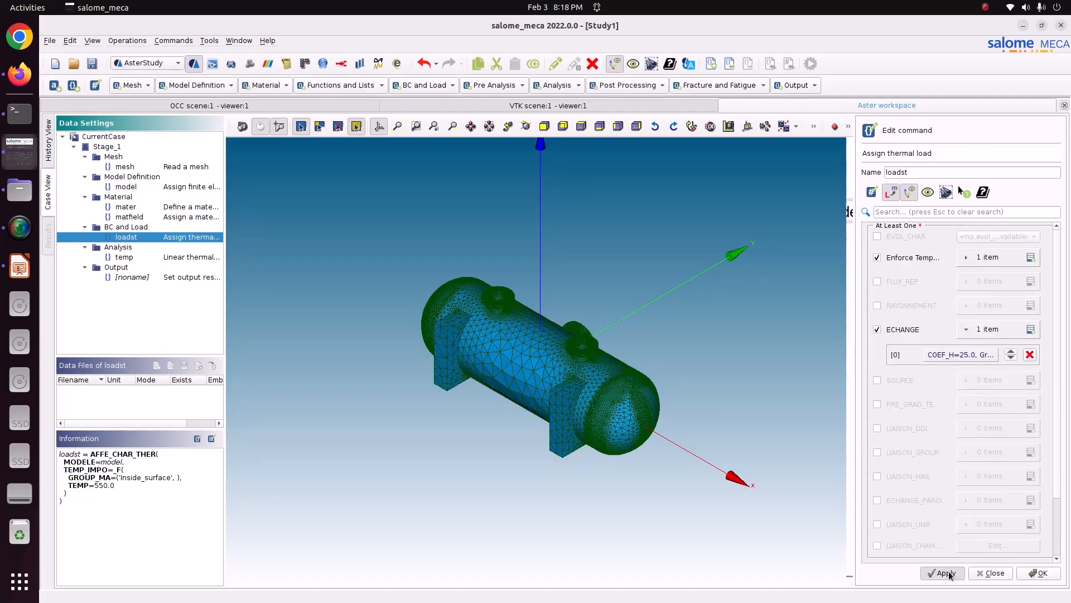
pyautogui.click(1039, 577)
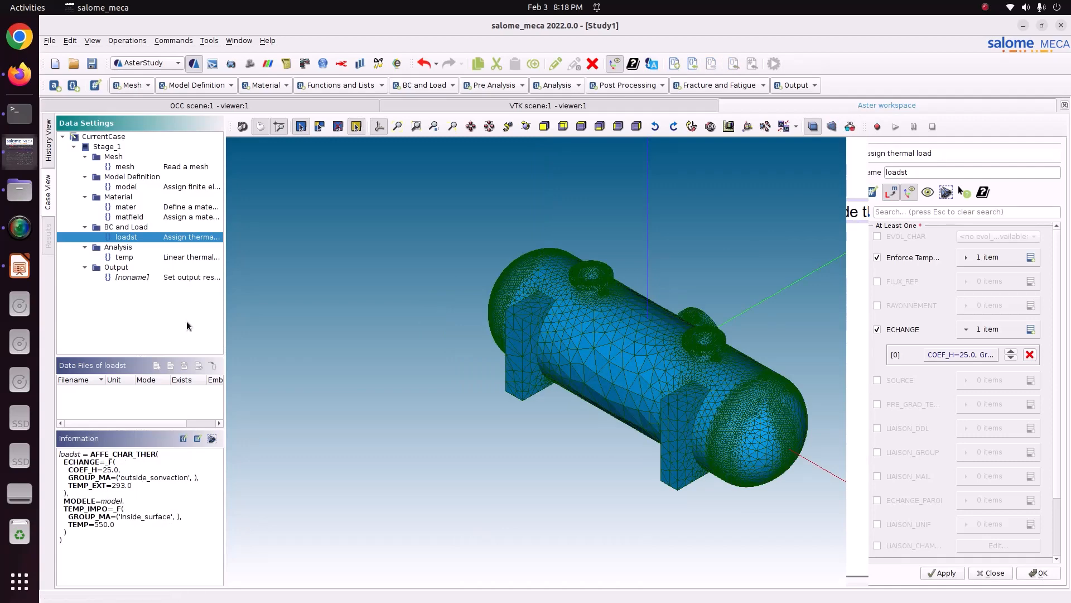
# - Open the temp linear thermal analysis command and examine its assigned loads
pyautogui.doubleClick(146, 257)
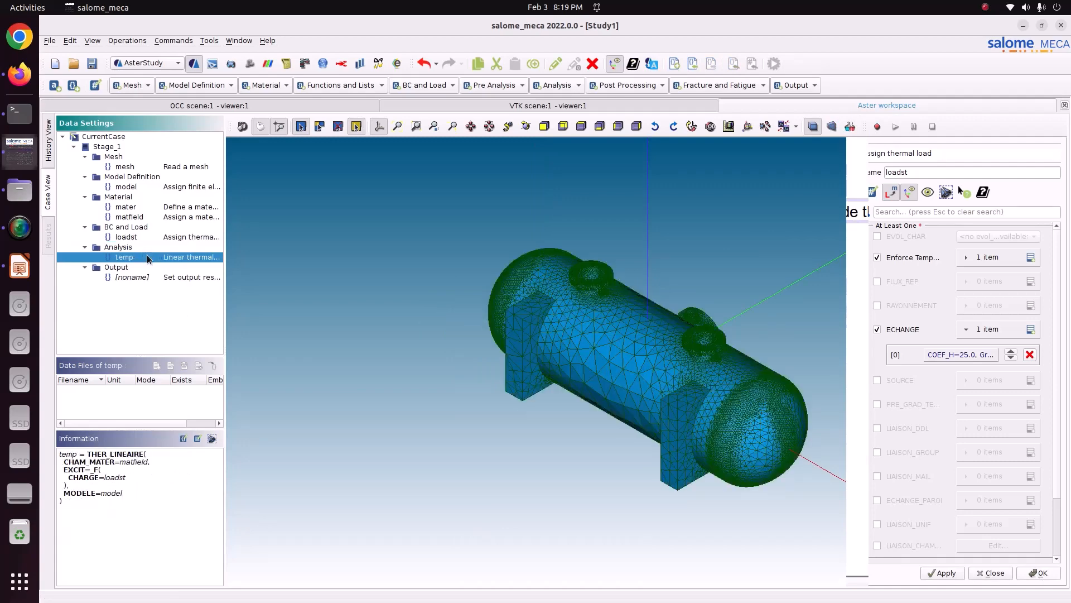
pyautogui.click(997, 270)
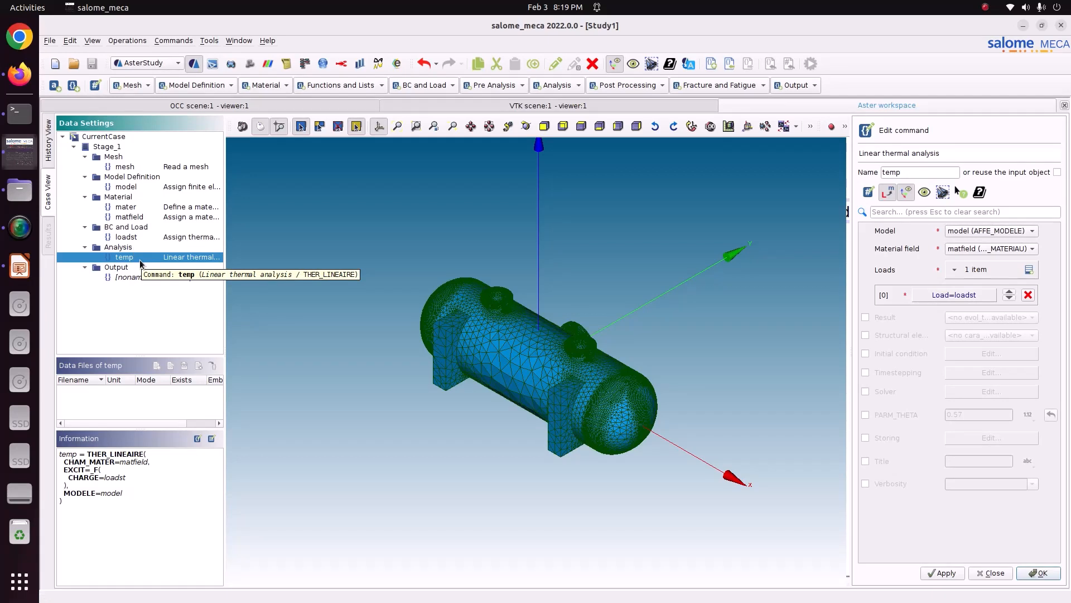
# - Add a CALC_CHAMP post-processing command for the temp result and set it to reuse the input object
pyautogui.click(628, 85)
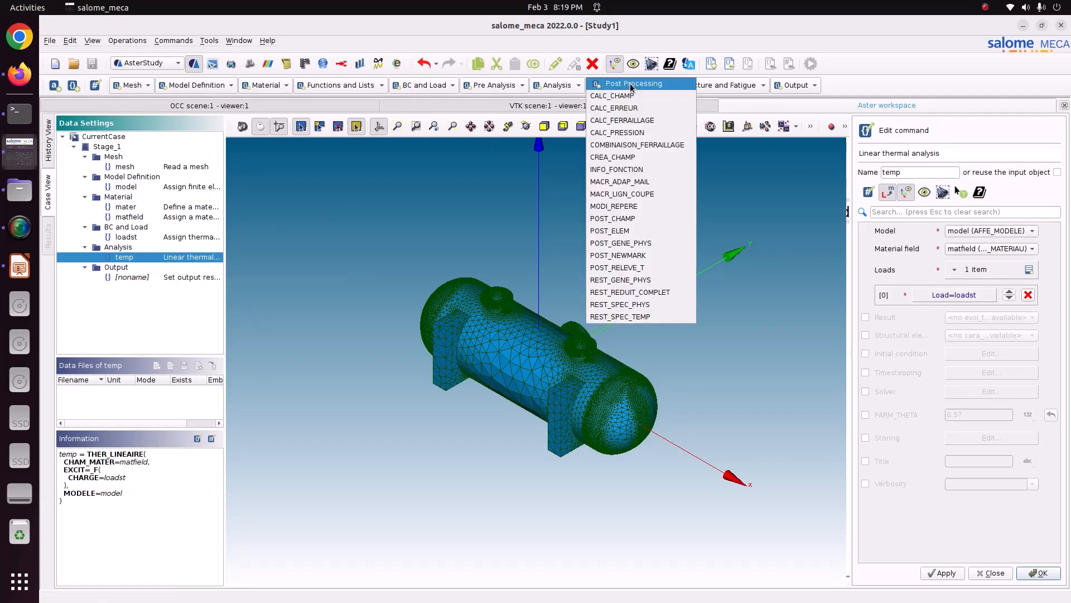
pyautogui.click(631, 96)
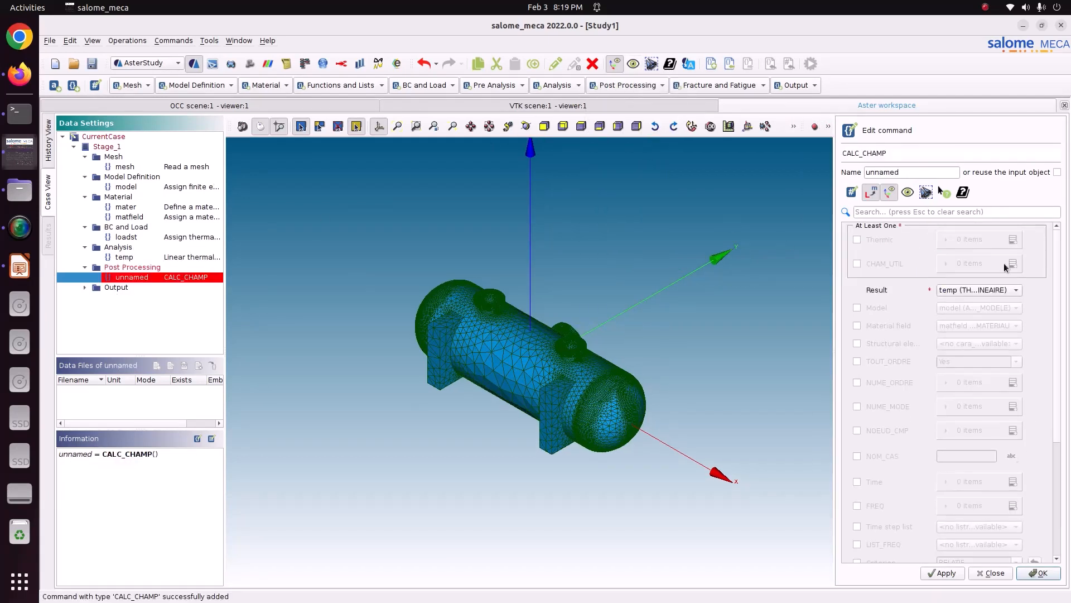
pyautogui.click(1057, 173)
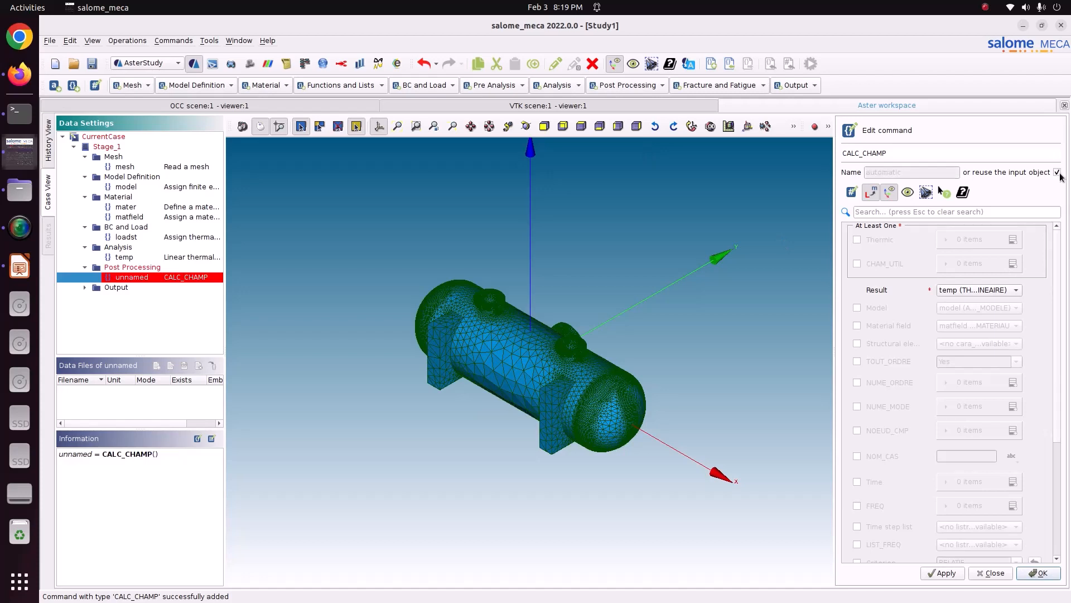
# - Enable the Thermic fields of CALC_CHAMP with the items FLUX_ELNO and FLUX_NOEU, and save the command
pyautogui.click(880, 240)
pyautogui.click(1013, 239)
pyautogui.click(974, 265)
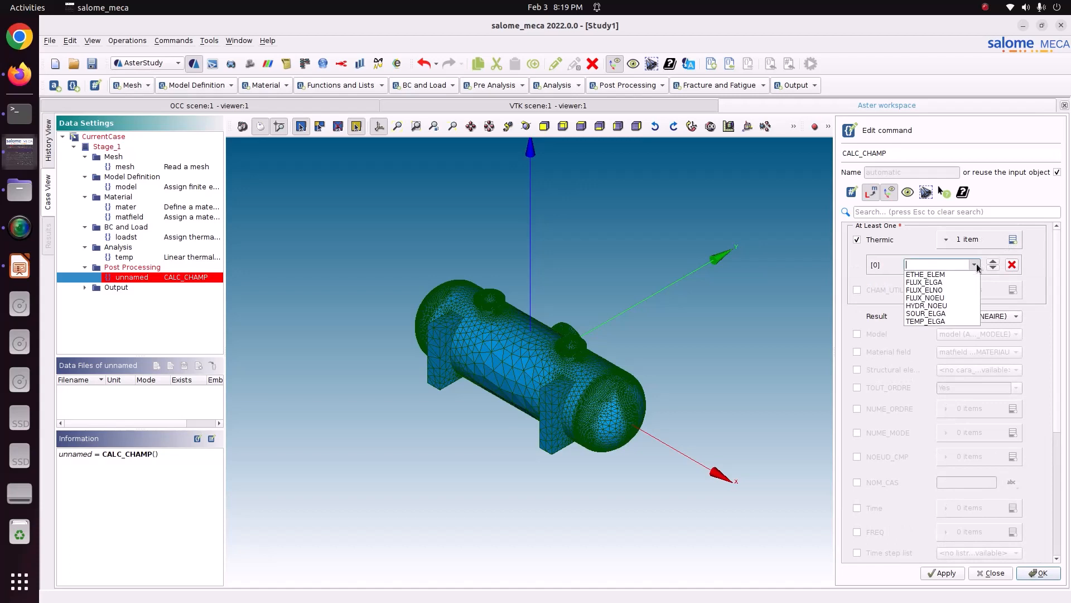
pyautogui.click(951, 288)
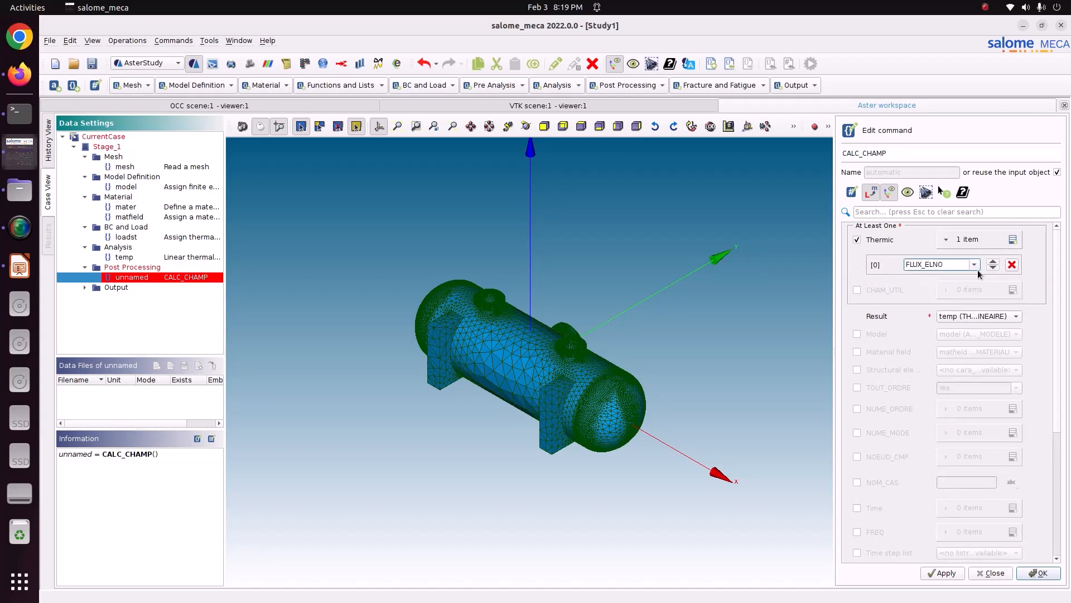
pyautogui.click(1012, 239)
pyautogui.click(975, 284)
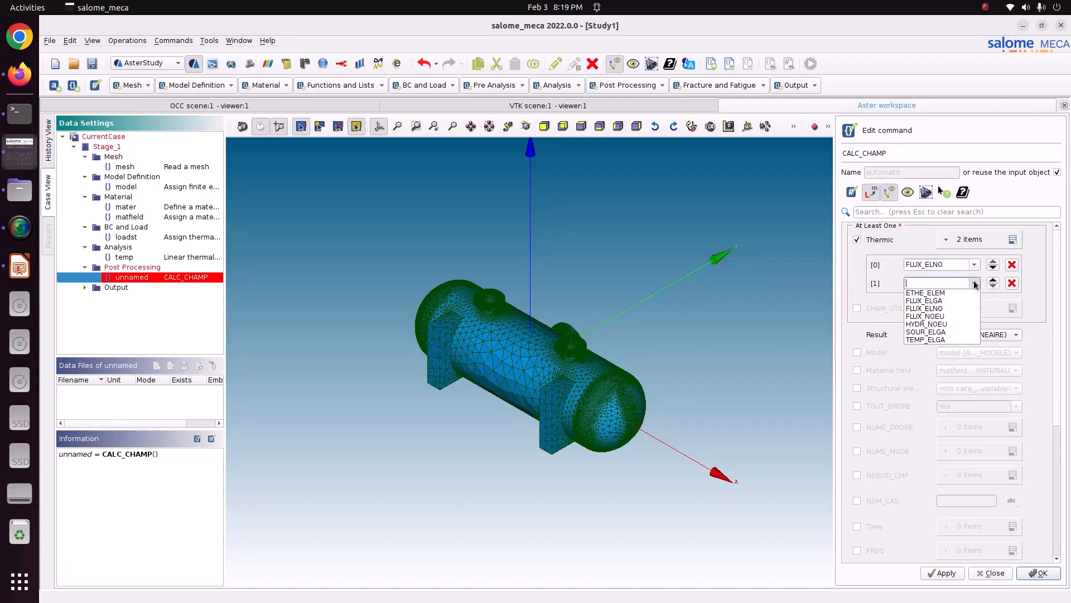
pyautogui.click(952, 315)
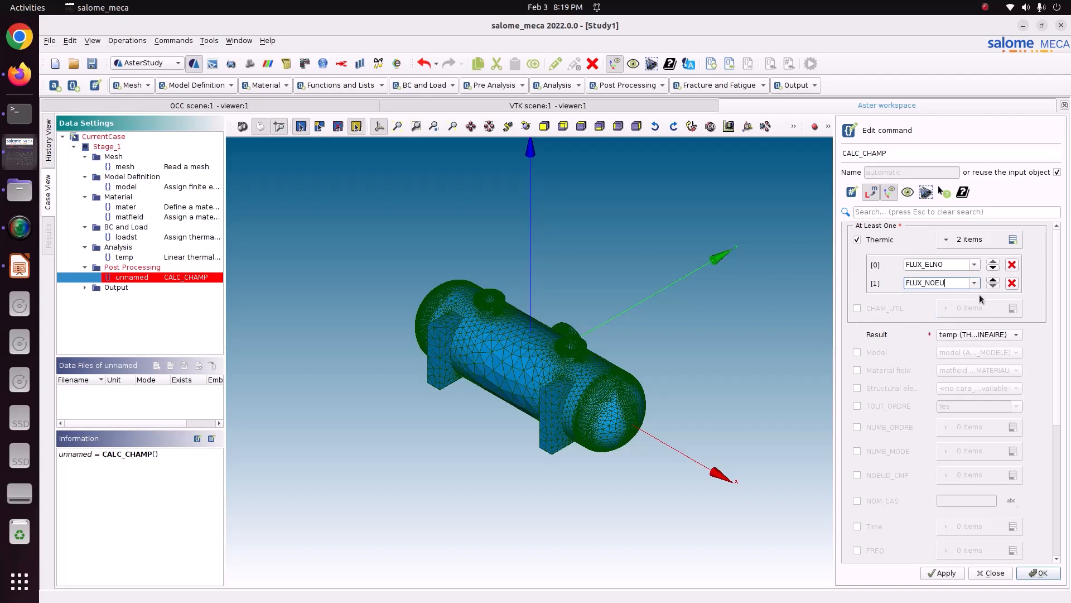
pyautogui.click(942, 573)
pyautogui.click(1027, 572)
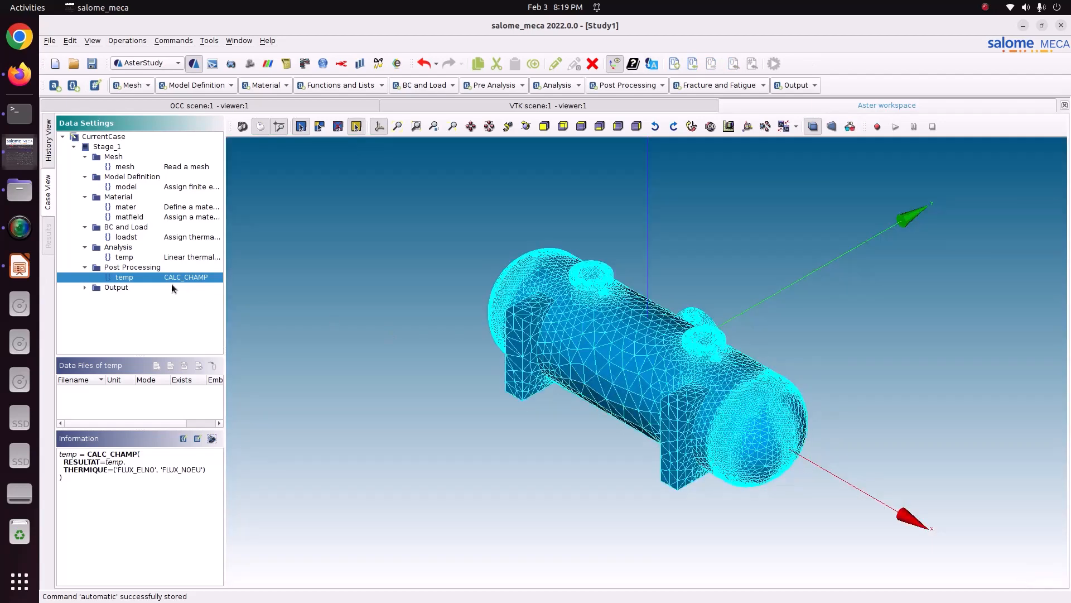
# - Edit the output results command and set its result item to temp (CALC_CHAMP)
pyautogui.click(86, 288)
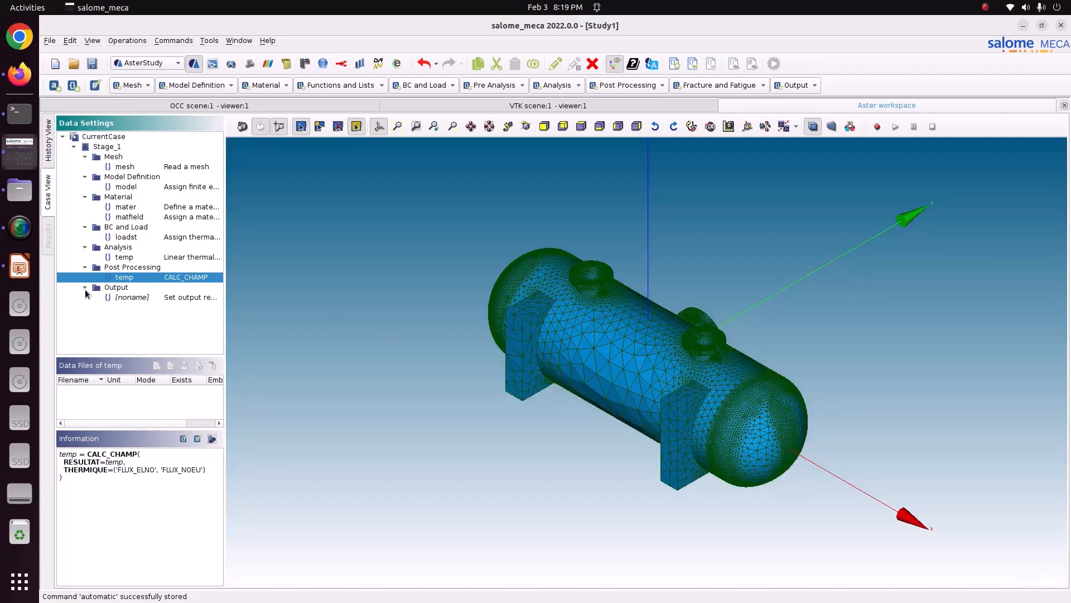
pyautogui.doubleClick(186, 297)
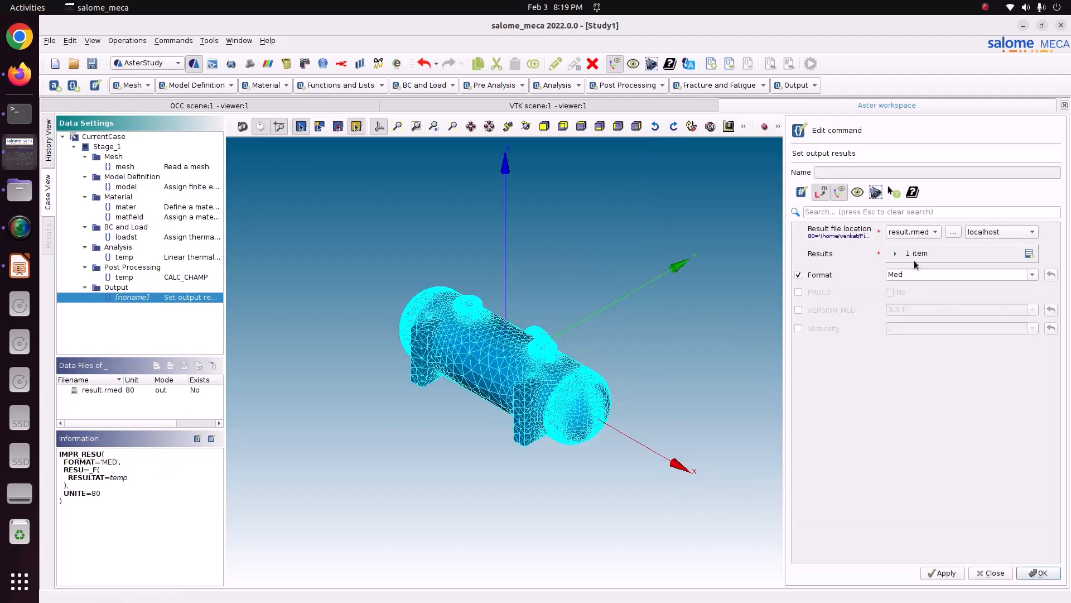
pyautogui.click(914, 260)
pyautogui.click(915, 281)
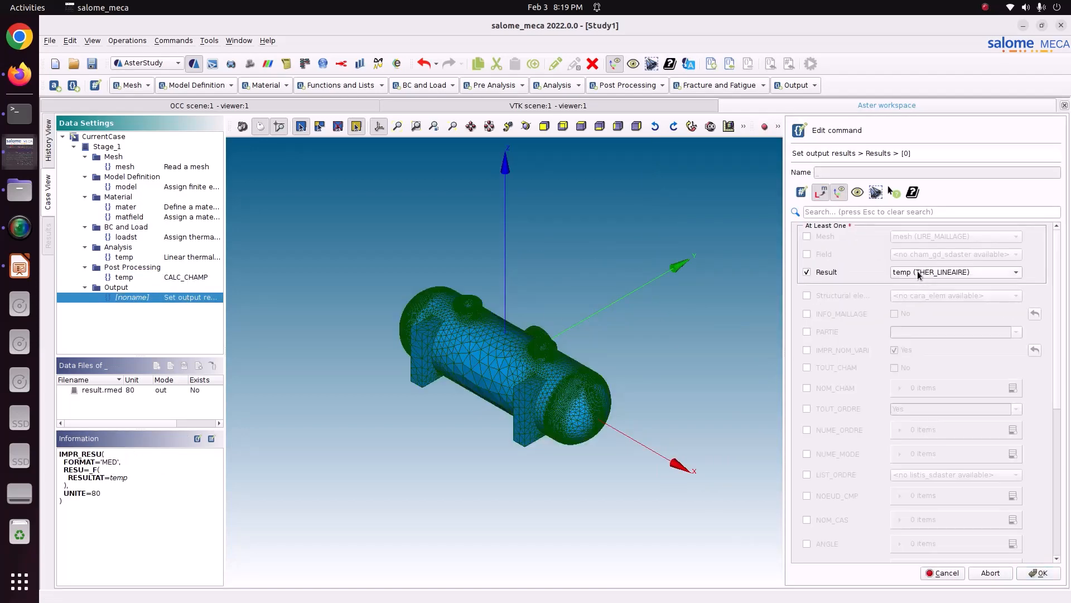
pyautogui.click(917, 270)
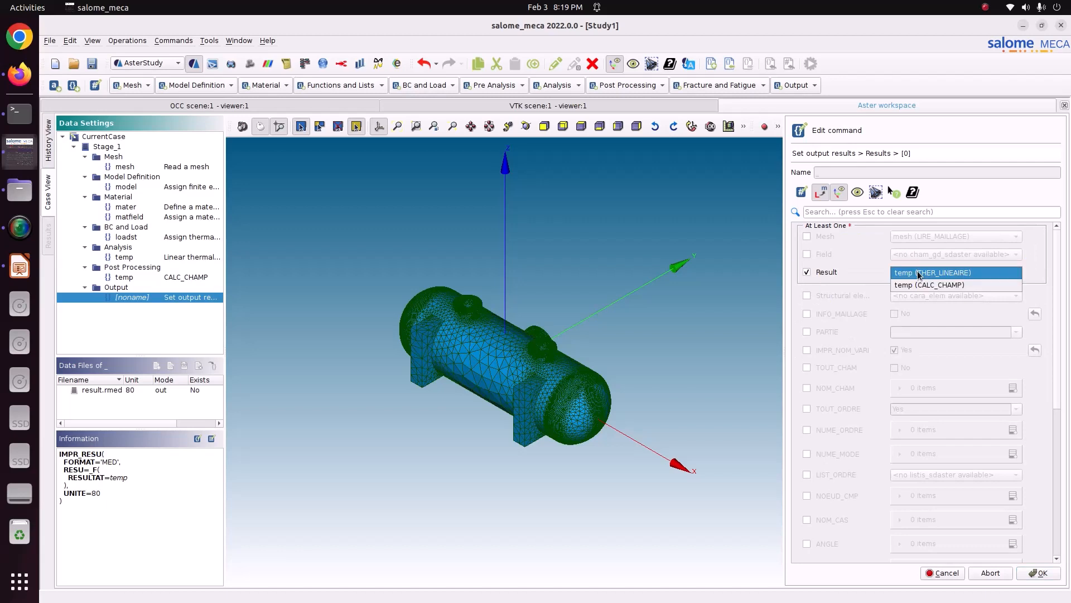
pyautogui.click(943, 285)
# - Set TOUT_CHAM to Yes for the output result, store the command, and save the study
pyautogui.click(831, 366)
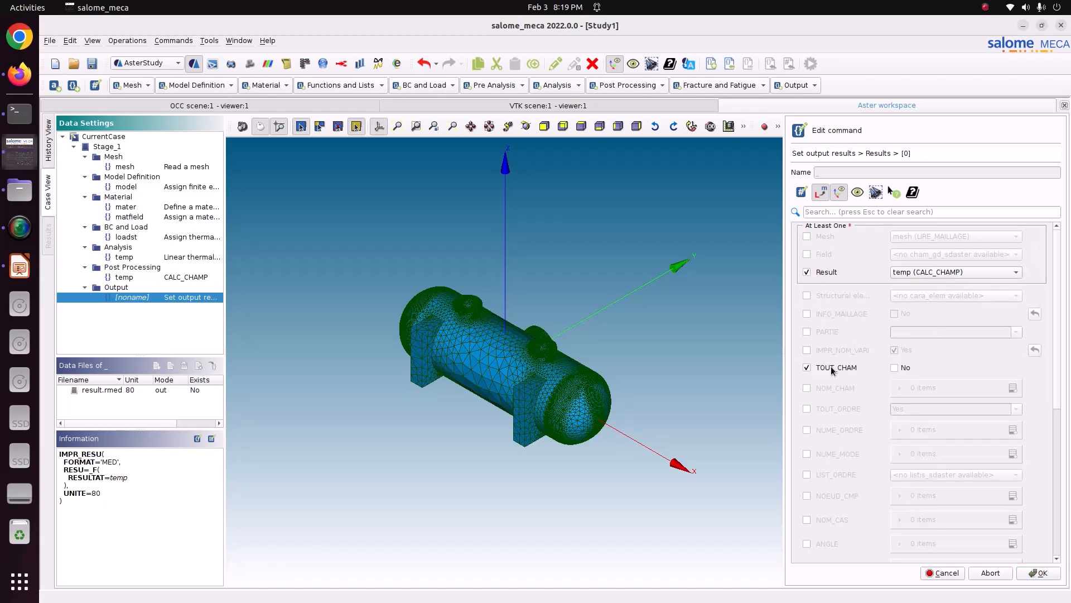
pyautogui.click(894, 367)
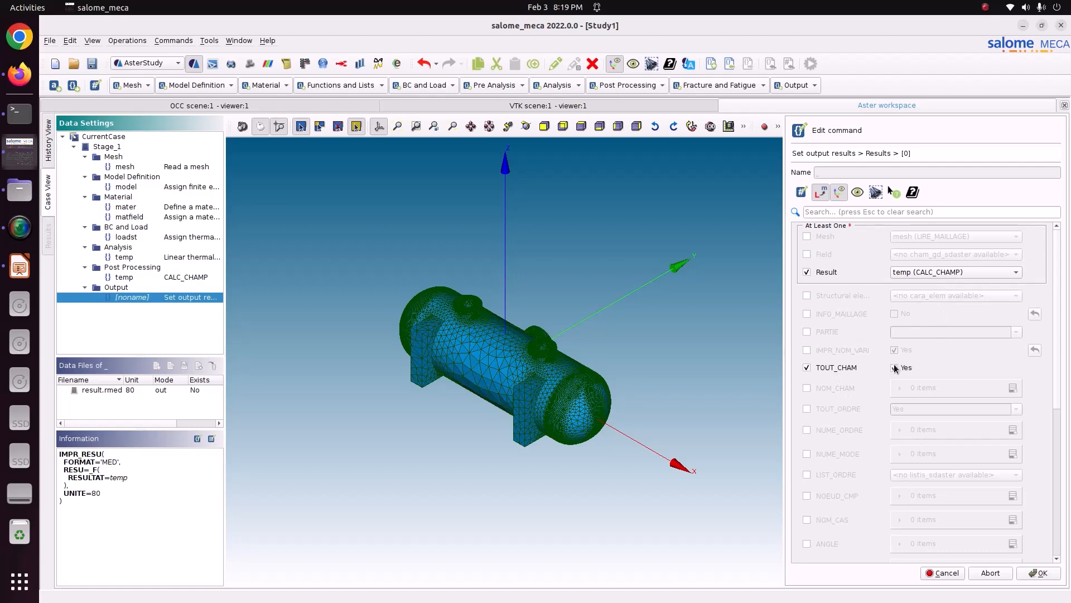
pyautogui.click(1038, 573)
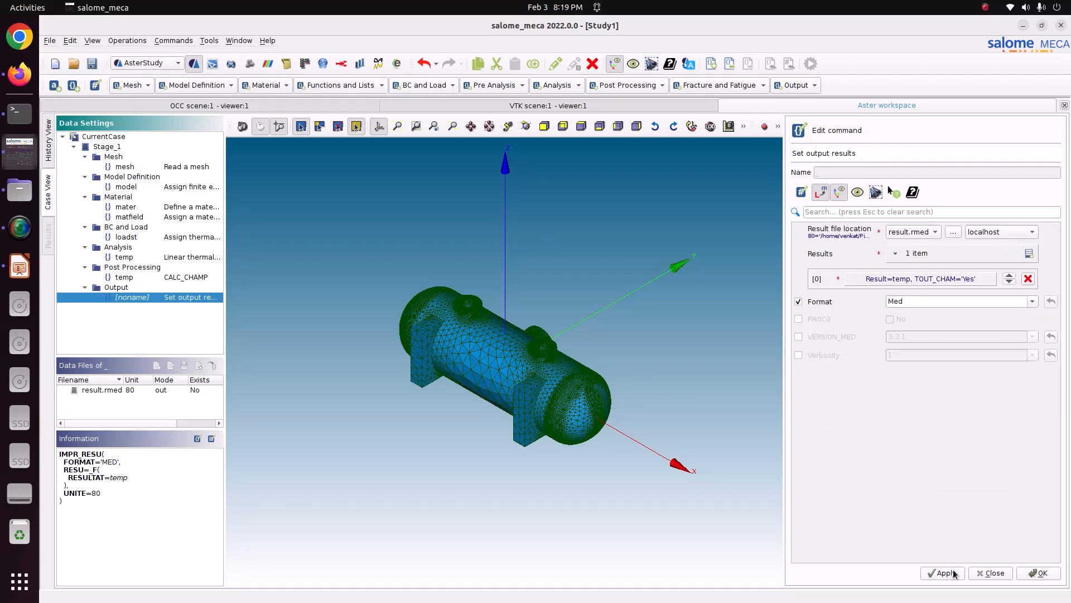
pyautogui.click(943, 573)
pyautogui.click(1038, 573)
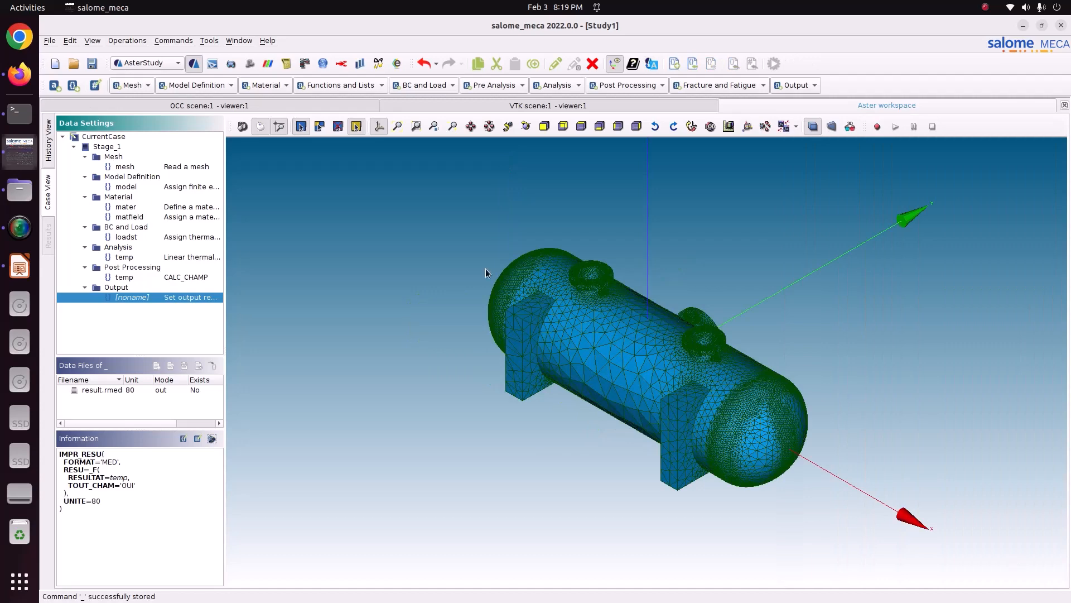
pyautogui.click(92, 63)
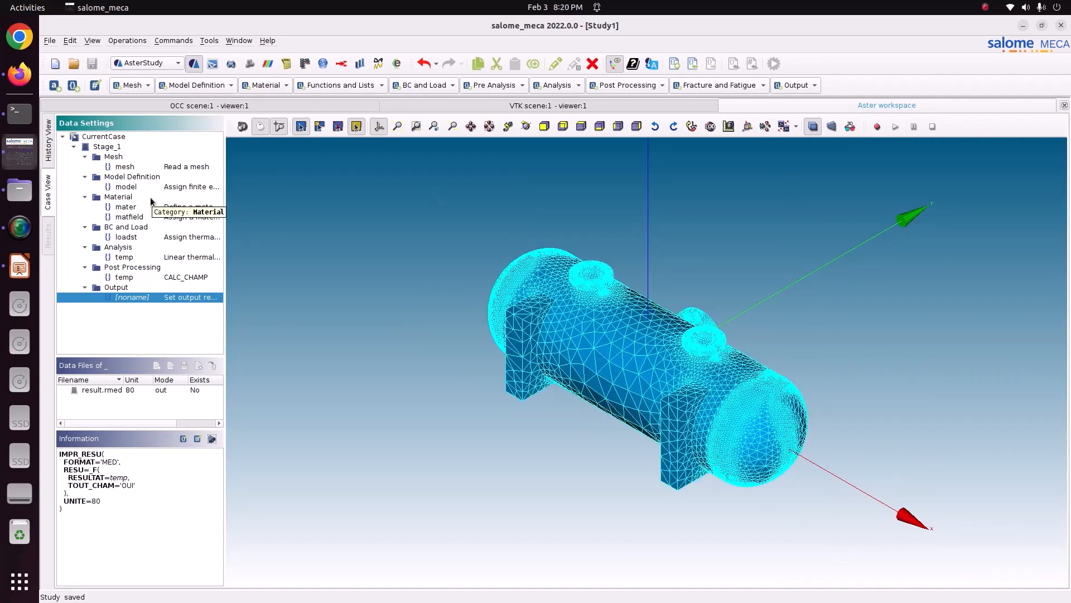
# - Run Stage_1 from the history view with memory set to 4048 and auto refresh every 5s
pyautogui.click(46, 152)
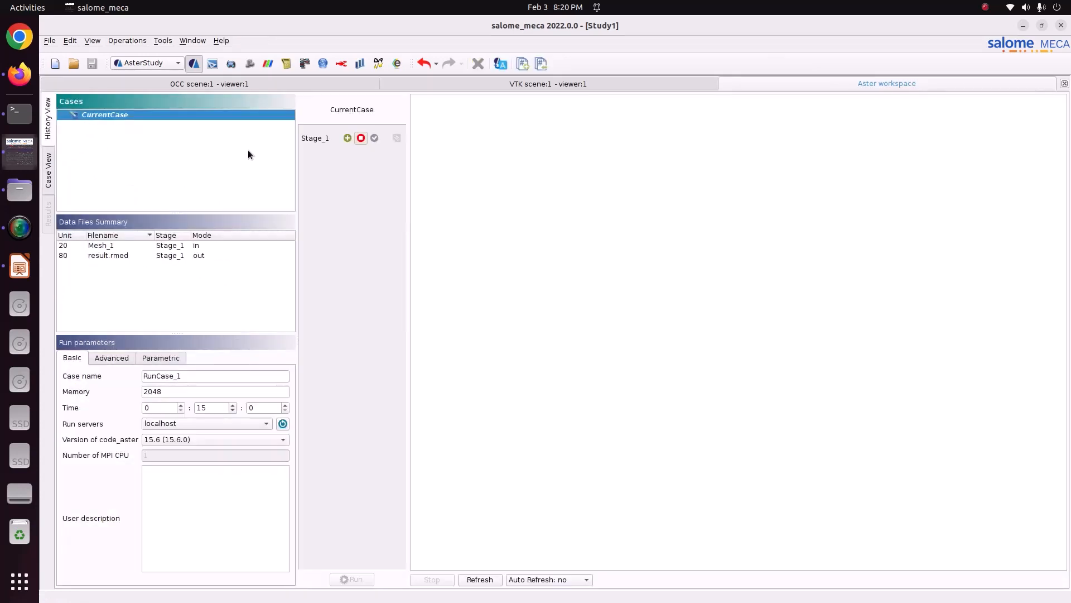
pyautogui.click(347, 139)
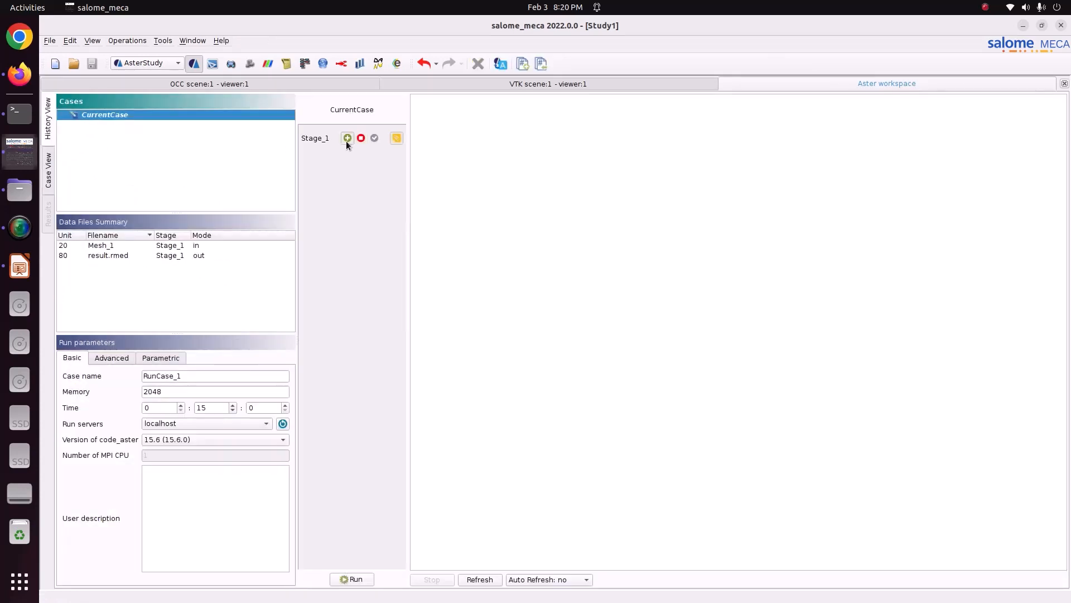
pyautogui.click(547, 579)
pyautogui.click(573, 531)
pyautogui.moveTo(192, 396); pyautogui.dragTo(126, 391)
pyautogui.write('4')
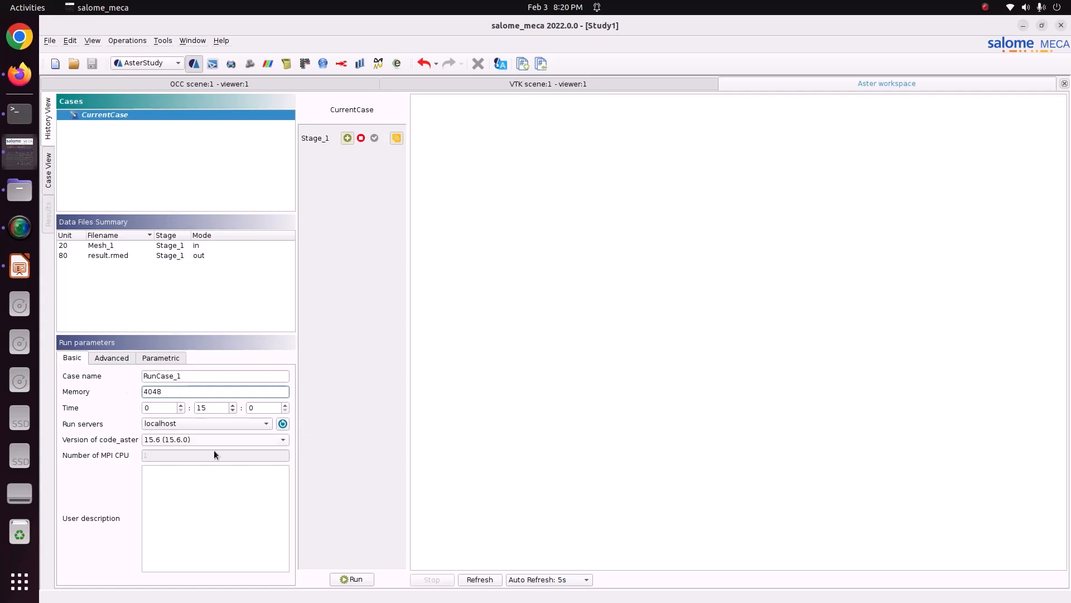
pyautogui.click(369, 579)
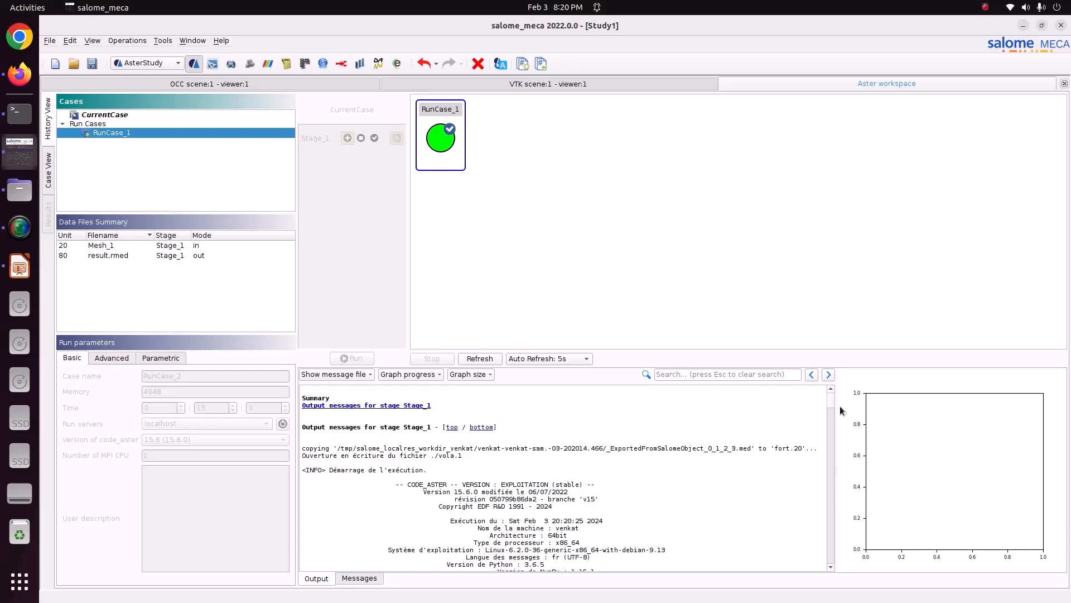
# - Review the output messages of RunCase_1, including the job diagnostic and the command timing table
pyautogui.moveTo(831, 400); pyautogui.dragTo(816, 585)
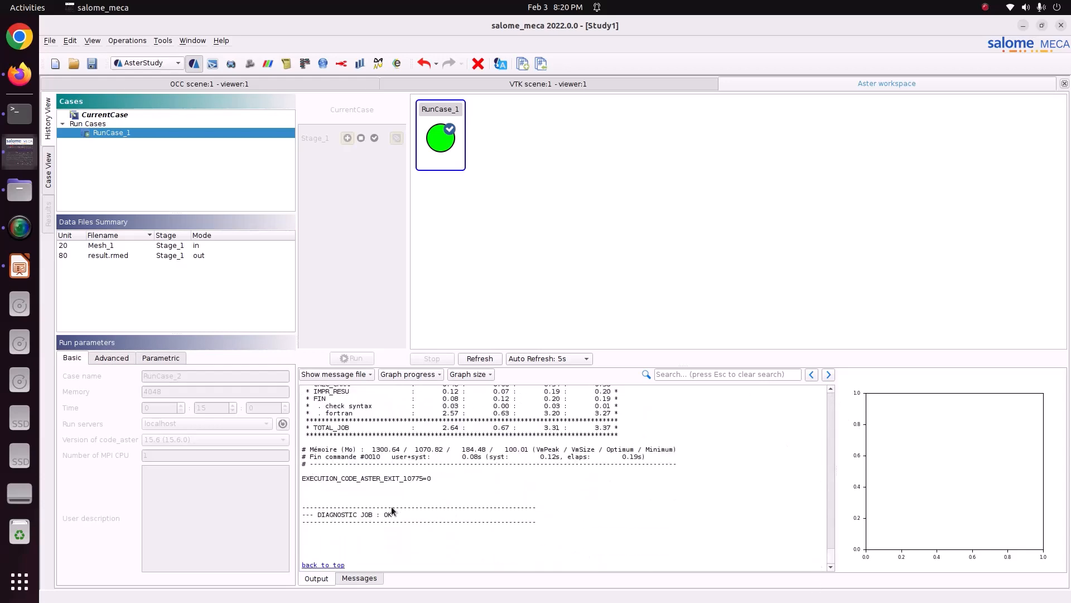
pyautogui.scroll(15, 413, 509)
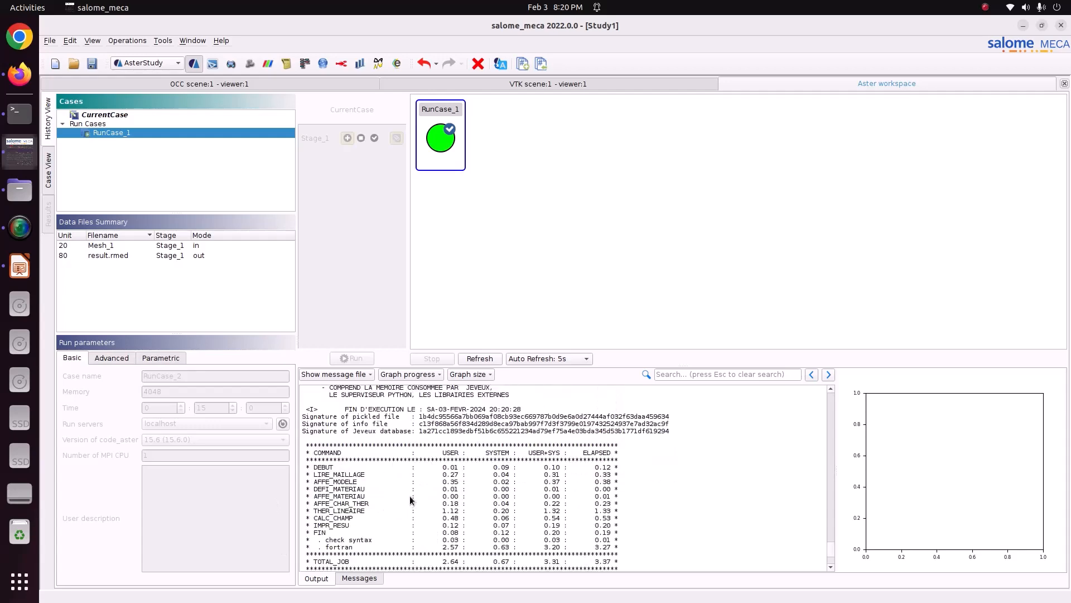
pyautogui.scroll(6, 411, 498)
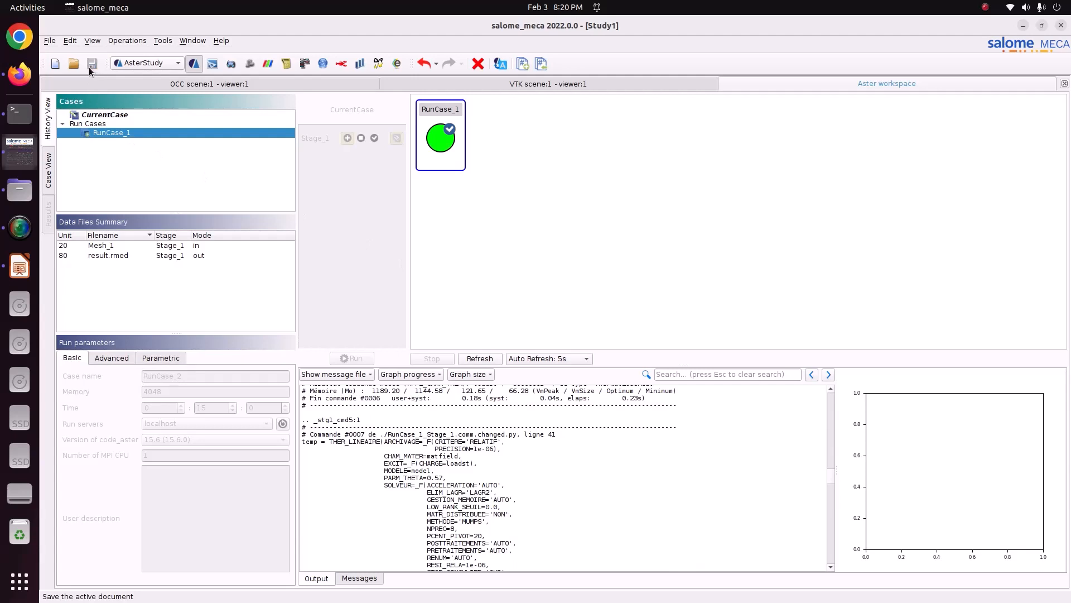
# - Switch to the ParaVIS module and open result.rmed from the 79_pressur_v_thermal folder in Pictures/CODE_ASTER
pyautogui.click(136, 64)
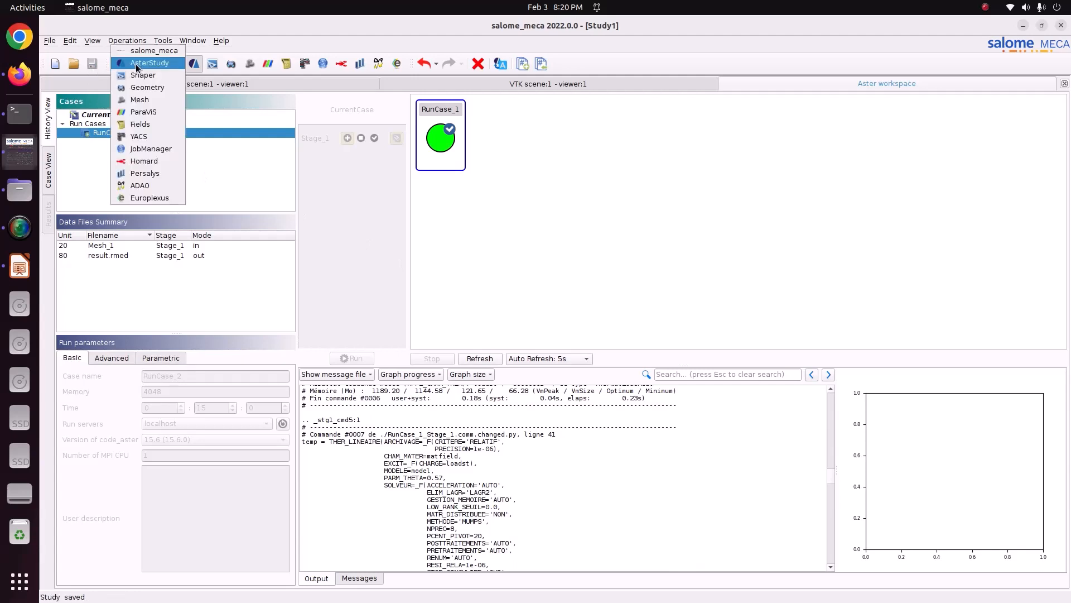
pyautogui.click(133, 114)
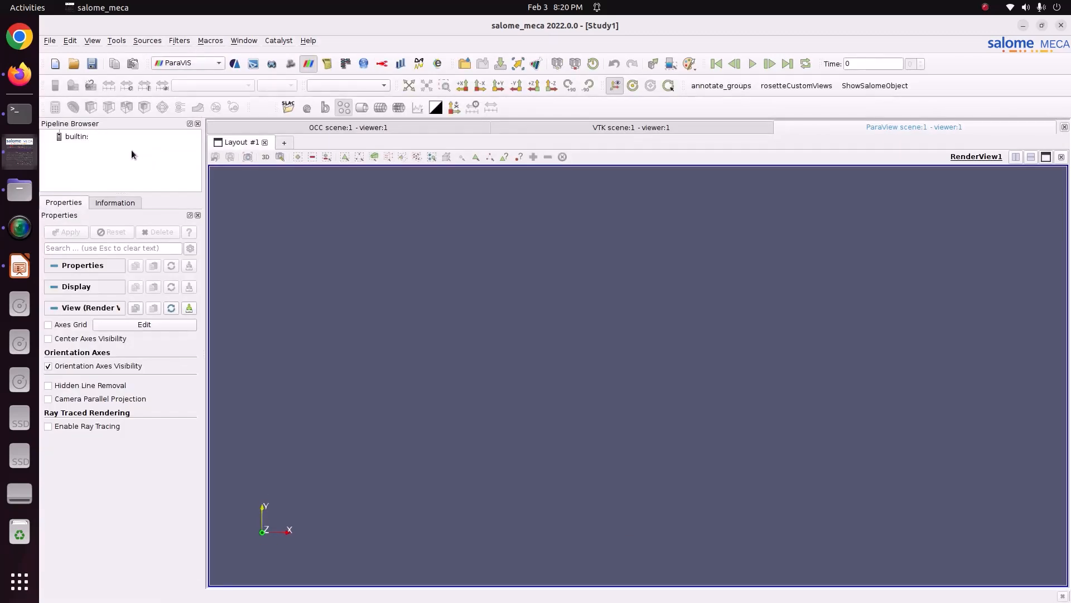
pyautogui.click(79, 136)
pyautogui.rightClick(83, 137)
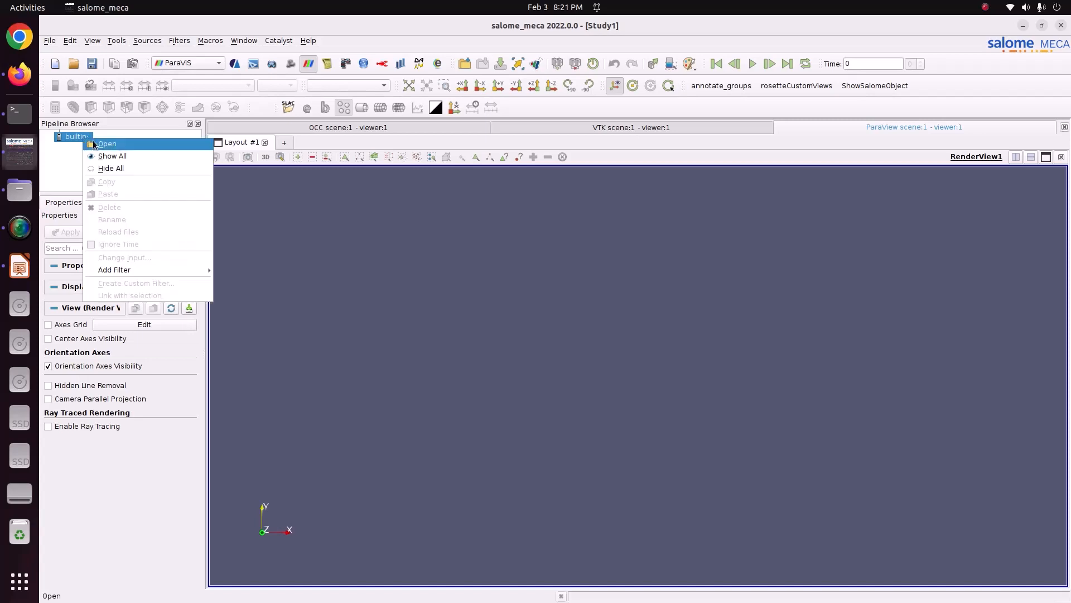
pyautogui.click(94, 144)
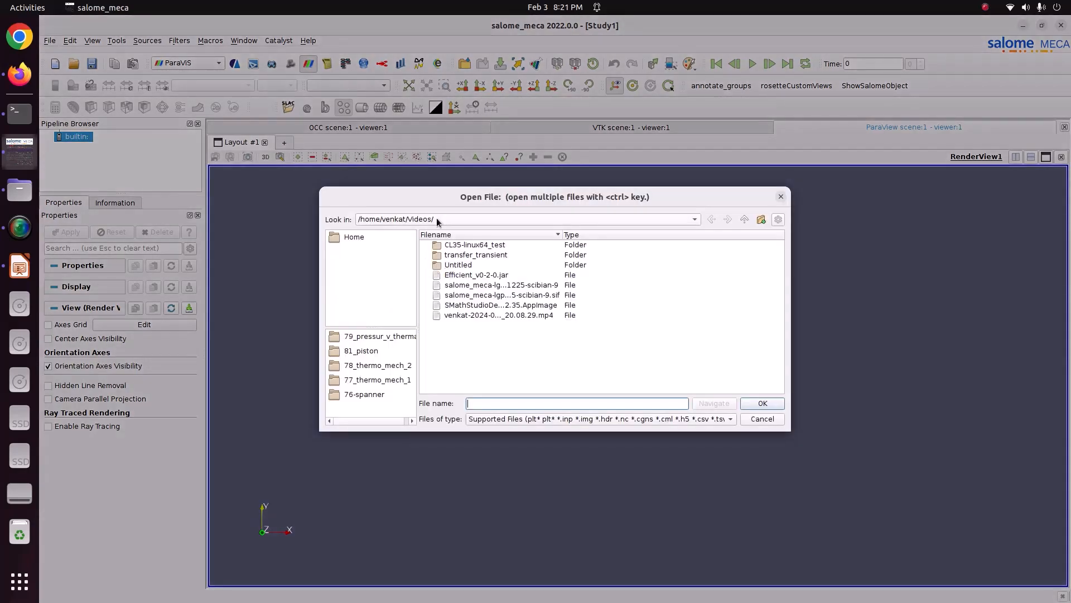
pyautogui.click(383, 238)
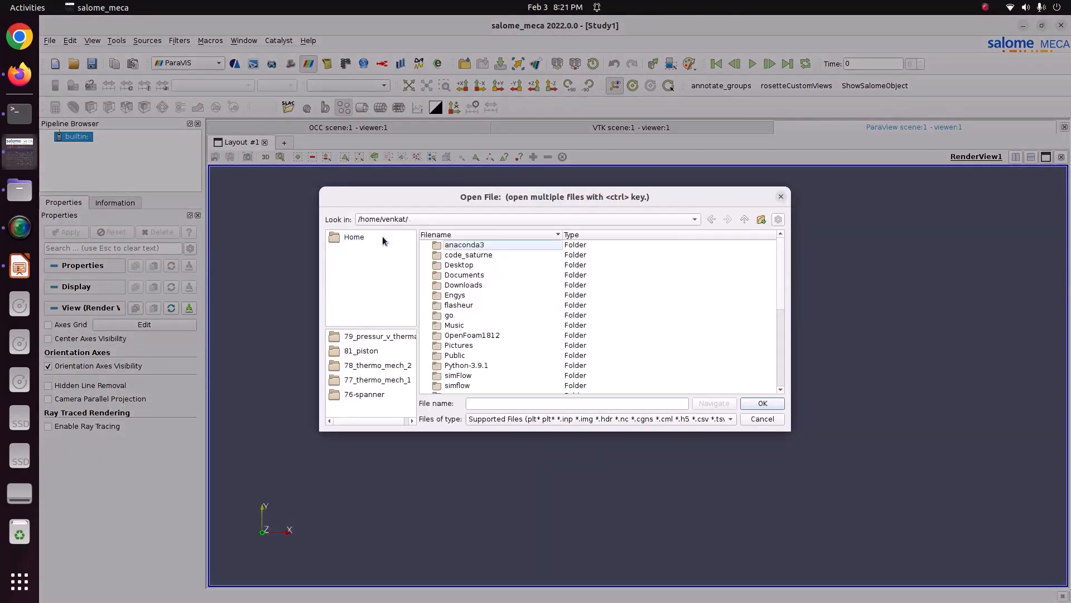
pyautogui.doubleClick(490, 346)
pyautogui.doubleClick(460, 256)
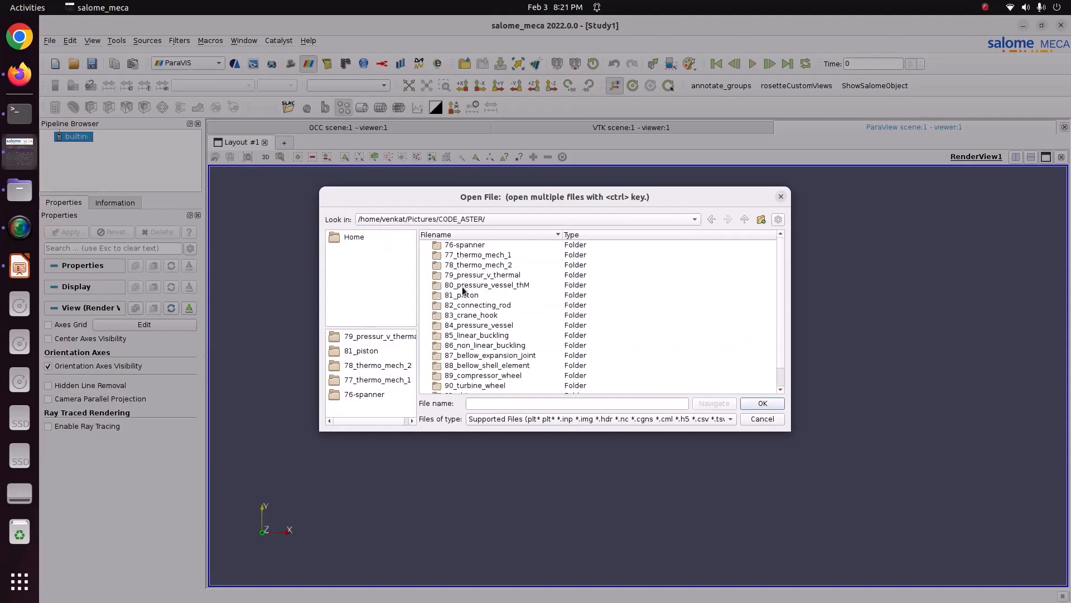
pyautogui.doubleClick(455, 275)
pyautogui.click(483, 265)
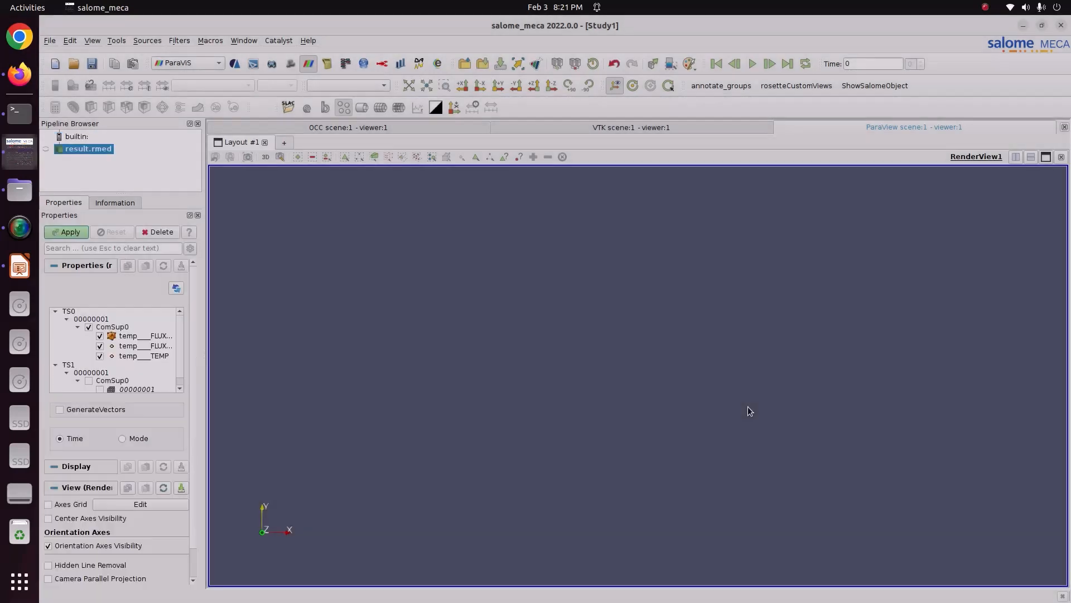
pyautogui.click(750, 407)
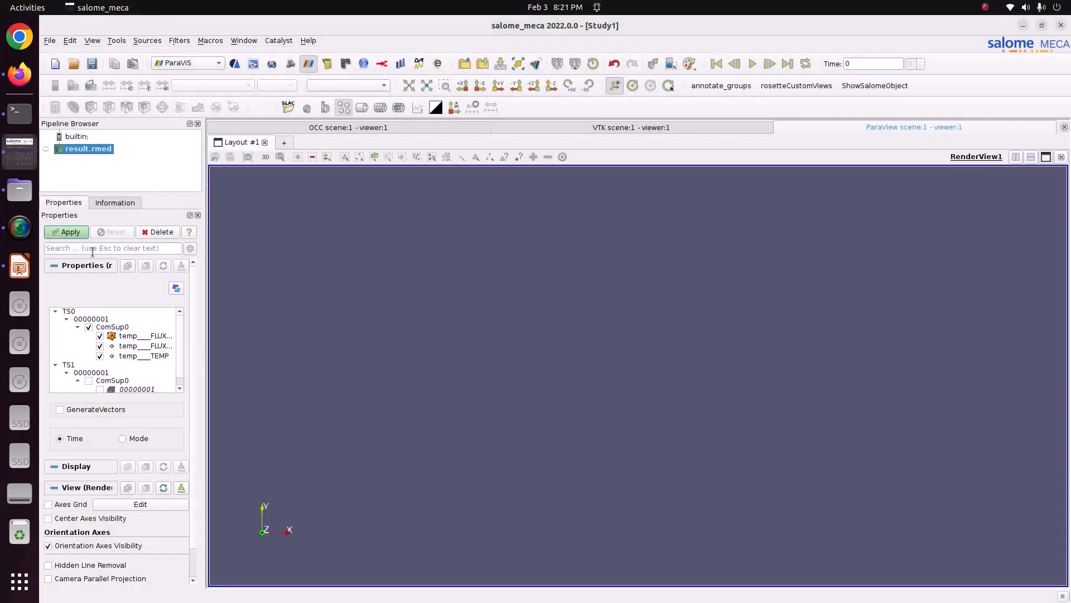
# - Display the result.rmed data in the render view and inspect the vessel and its supports up close
pyautogui.click(78, 232)
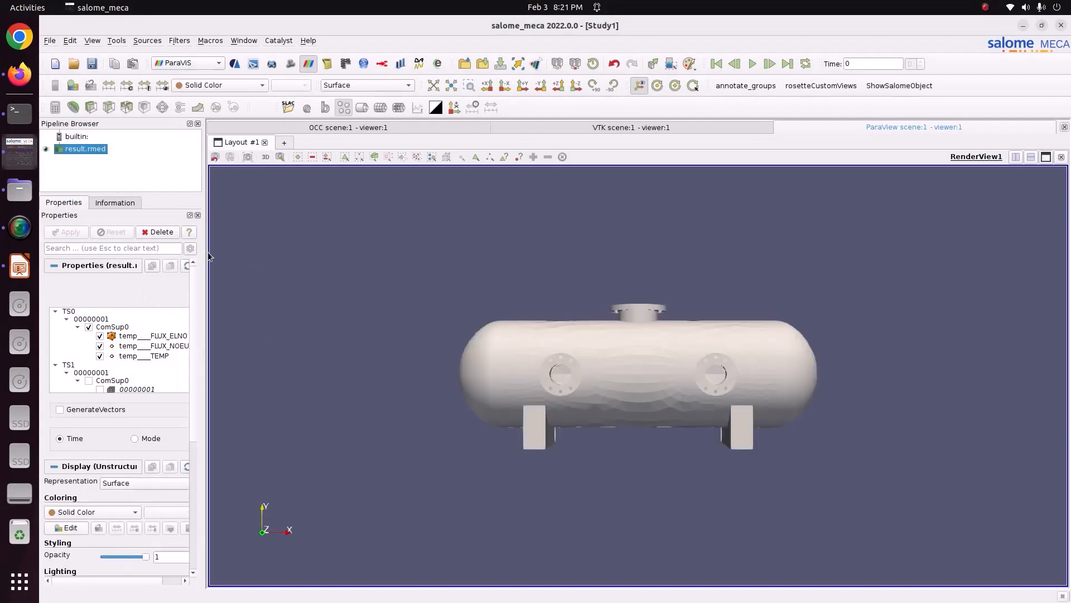
pyautogui.moveTo(206, 251); pyautogui.dragTo(298, 252)
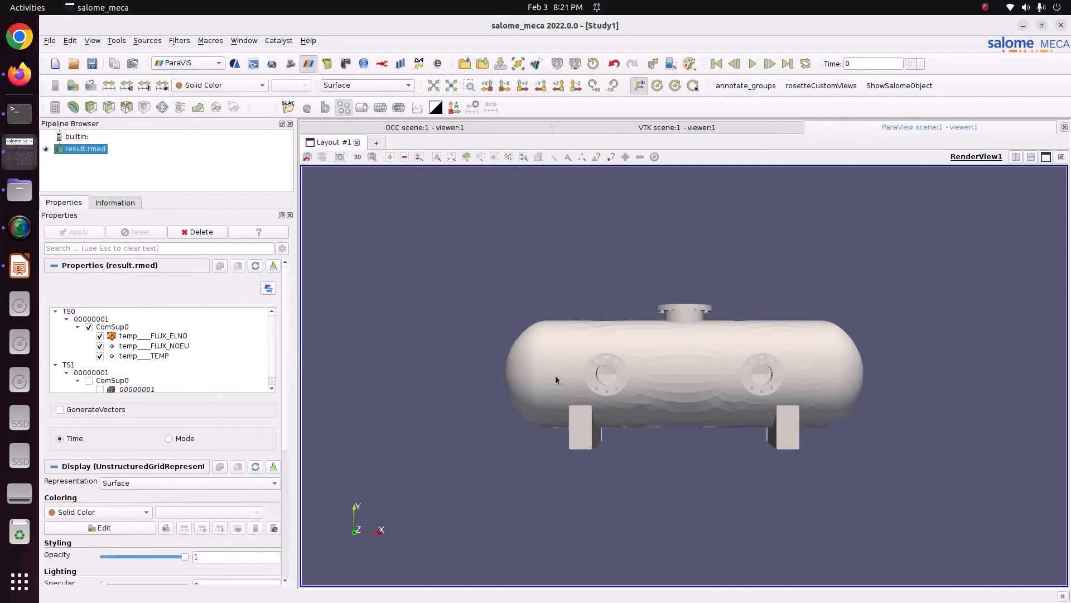
pyautogui.moveTo(554, 375); pyautogui.dragTo(748, 423)
pyautogui.moveTo(654, 394); pyautogui.dragTo(473, 411)
pyautogui.scroll(2, 467, 407)
pyautogui.scroll(3, 466, 406)
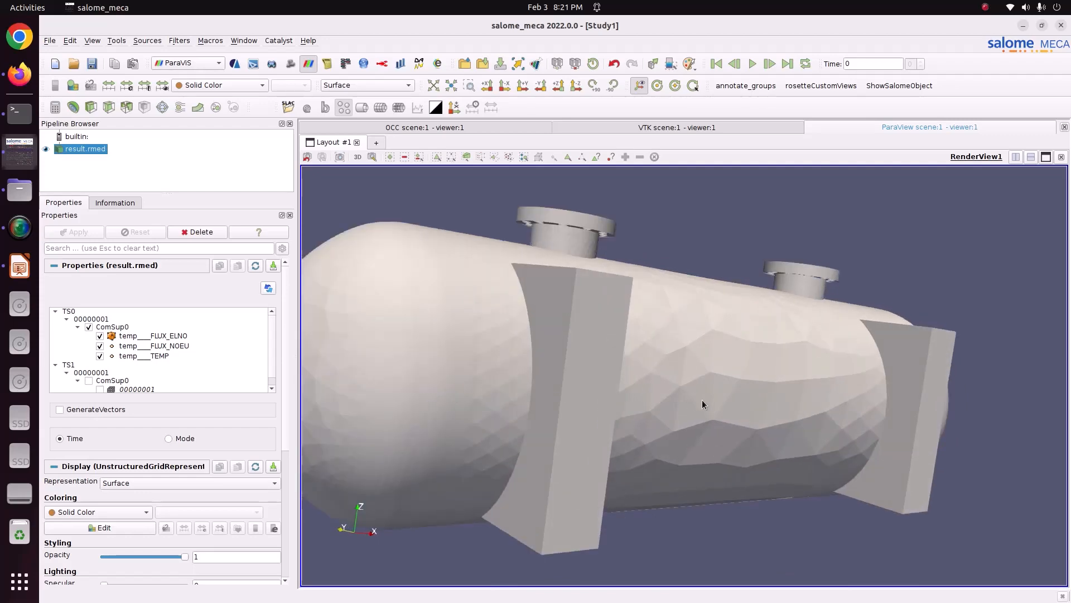
# - Color the result.rmed vessel by the temp___TEMP field and inspect the temperature distribution over its nozzles and supports
pyautogui.moveTo(702, 400); pyautogui.dragTo(649, 350)
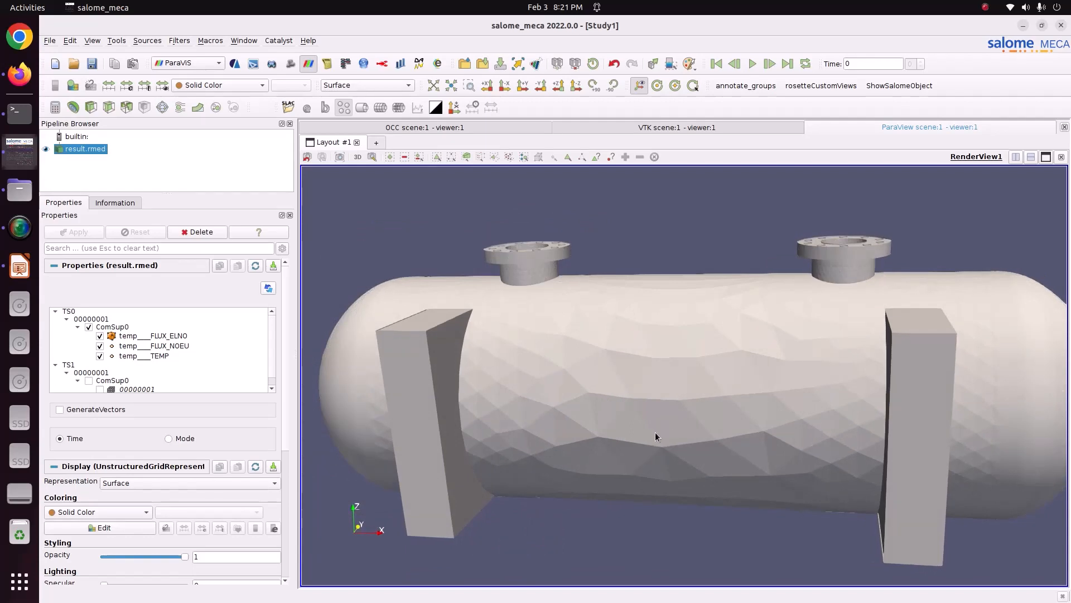
pyautogui.moveTo(655, 432); pyautogui.dragTo(594, 392)
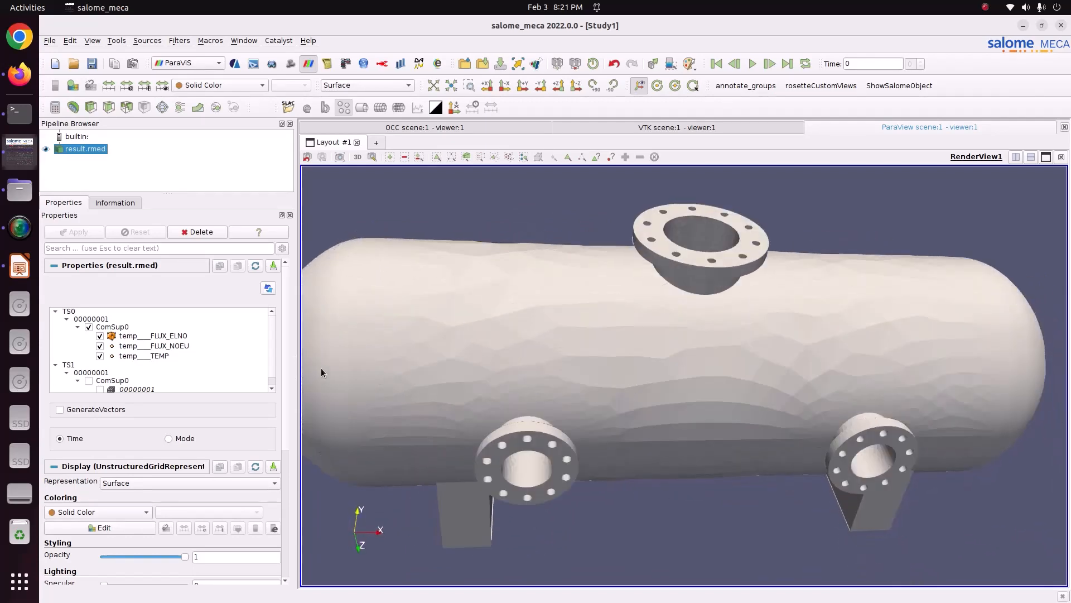
pyautogui.click(204, 85)
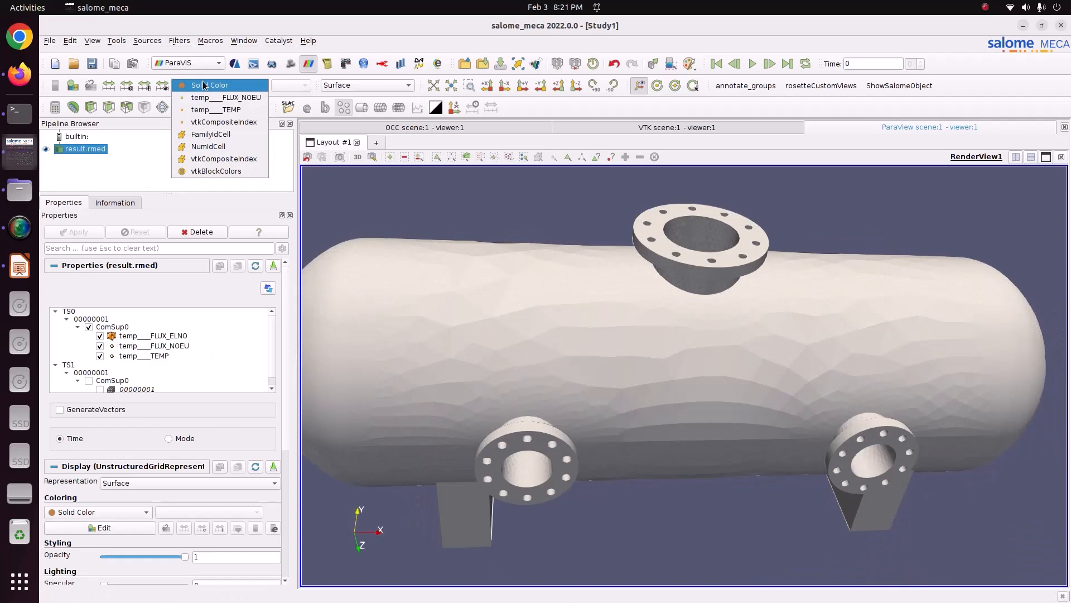
pyautogui.click(215, 109)
pyautogui.moveTo(580, 308); pyautogui.dragTo(537, 296)
pyautogui.scroll(2, 545, 334)
pyautogui.scroll(-3, 545, 334)
pyautogui.moveTo(545, 334); pyautogui.dragTo(573, 319)
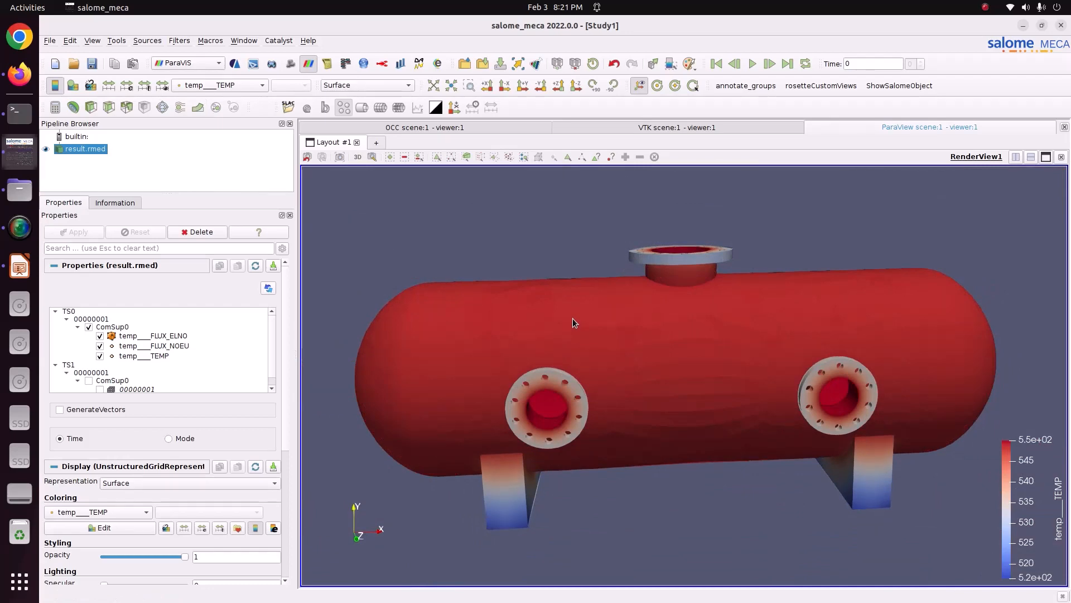
pyautogui.moveTo(570, 329); pyautogui.dragTo(565, 365)
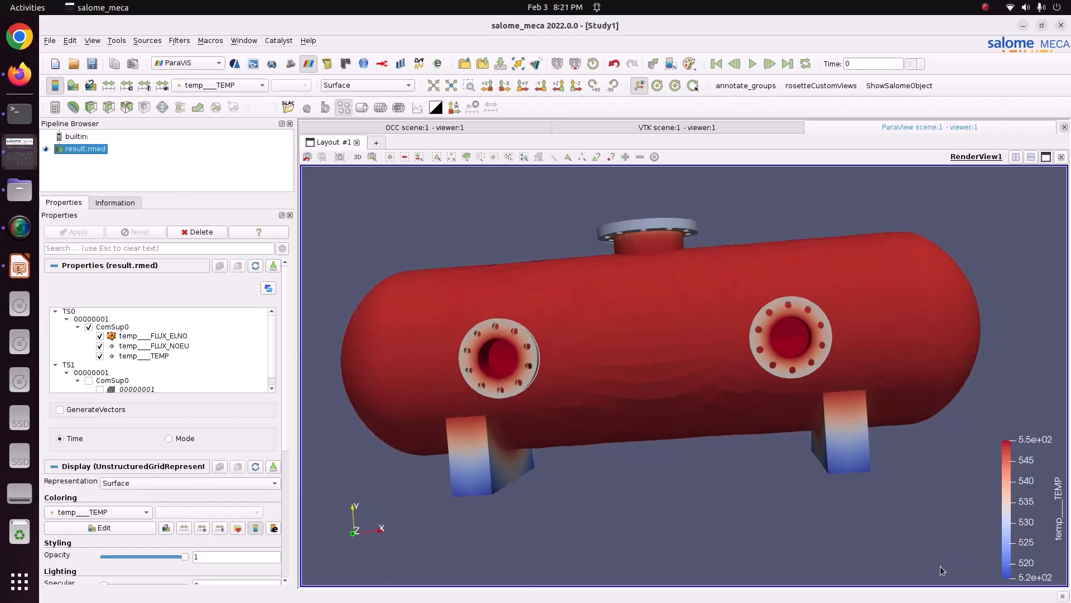
# - Move the temperature color legend slightly inward from the view's edge and inspect the vessel's underside and supports
pyautogui.moveTo(1032, 577); pyautogui.dragTo(1023, 563)
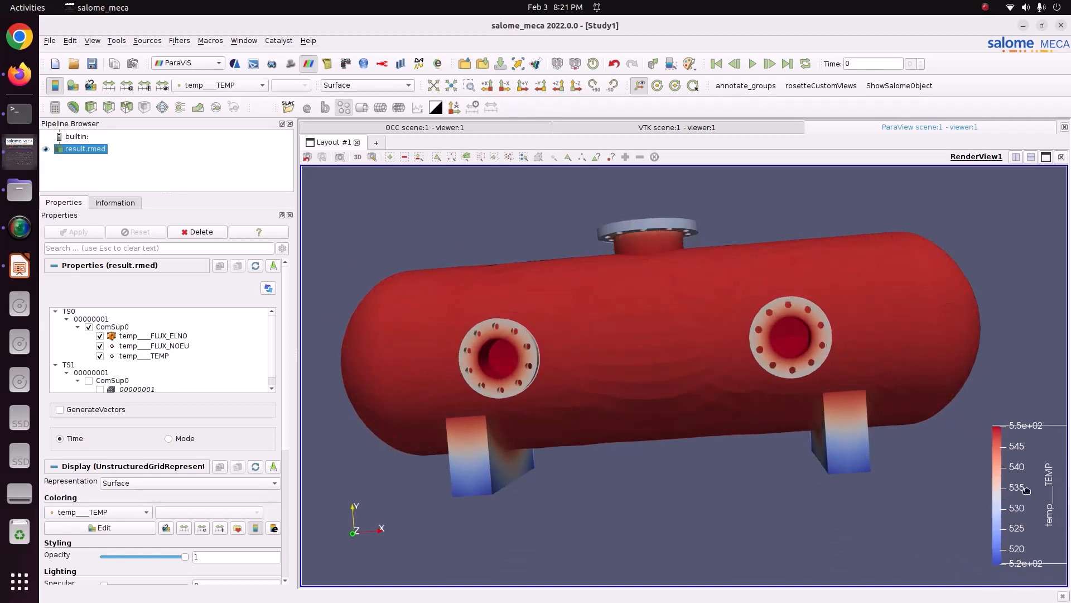
pyautogui.moveTo(1026, 489); pyautogui.dragTo(1011, 486)
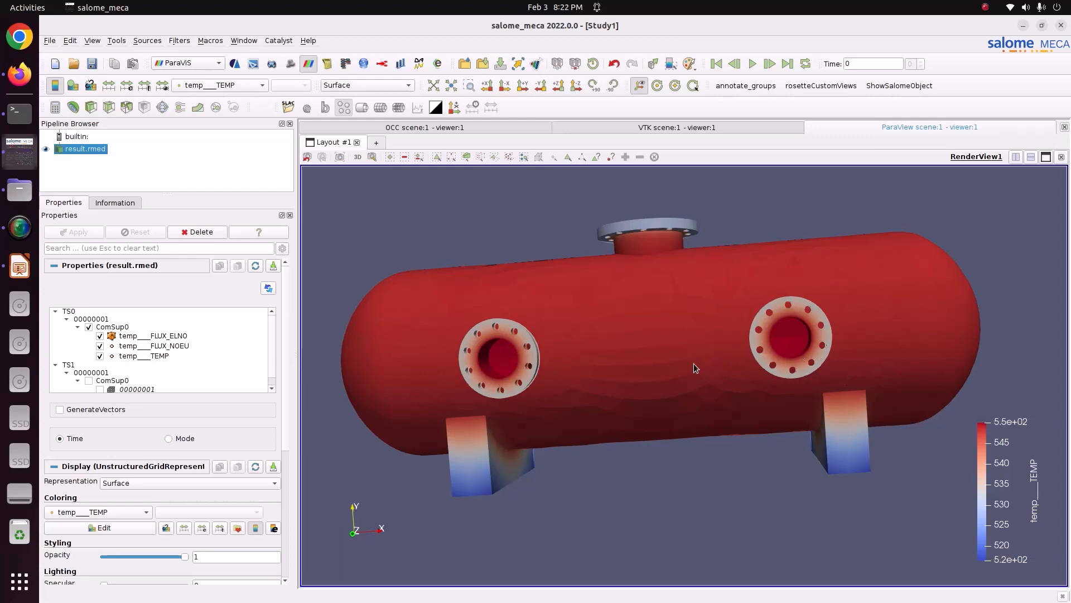
pyautogui.moveTo(695, 367); pyautogui.dragTo(759, 374)
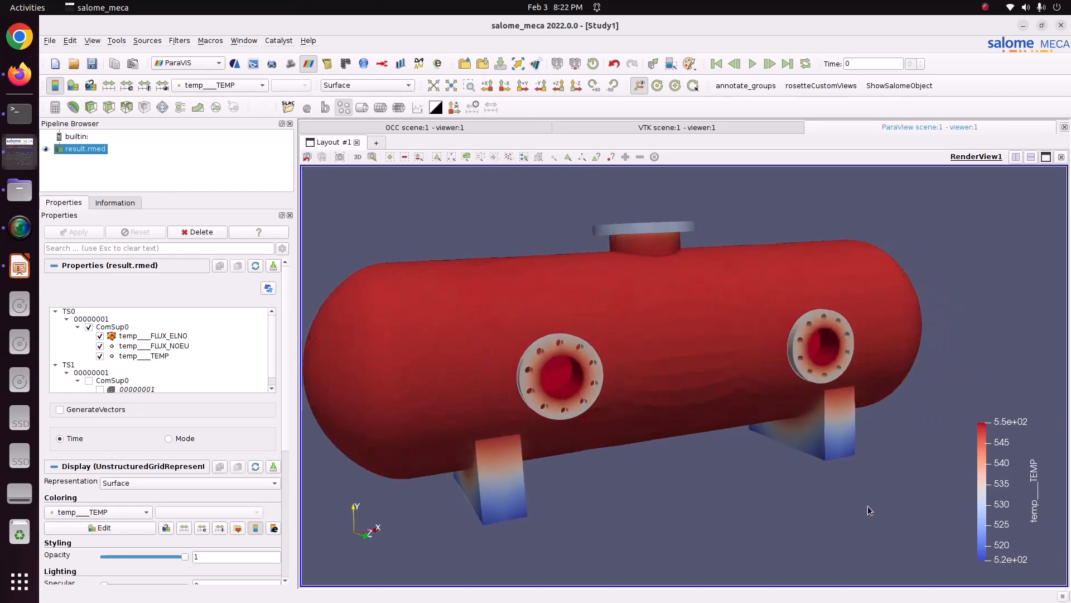
pyautogui.moveTo(580, 365); pyautogui.dragTo(556, 343)
pyautogui.moveTo(447, 349); pyautogui.dragTo(460, 340)
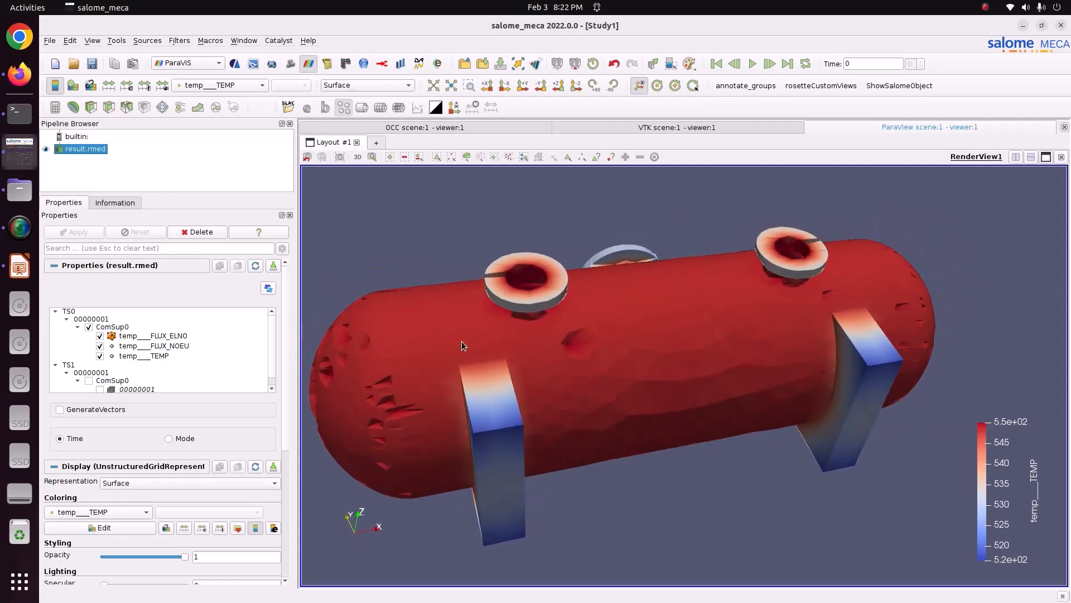
# - Apply the Blue to Red Rainbow preset from the Rainbow group to the temperature color map
pyautogui.click(255, 528)
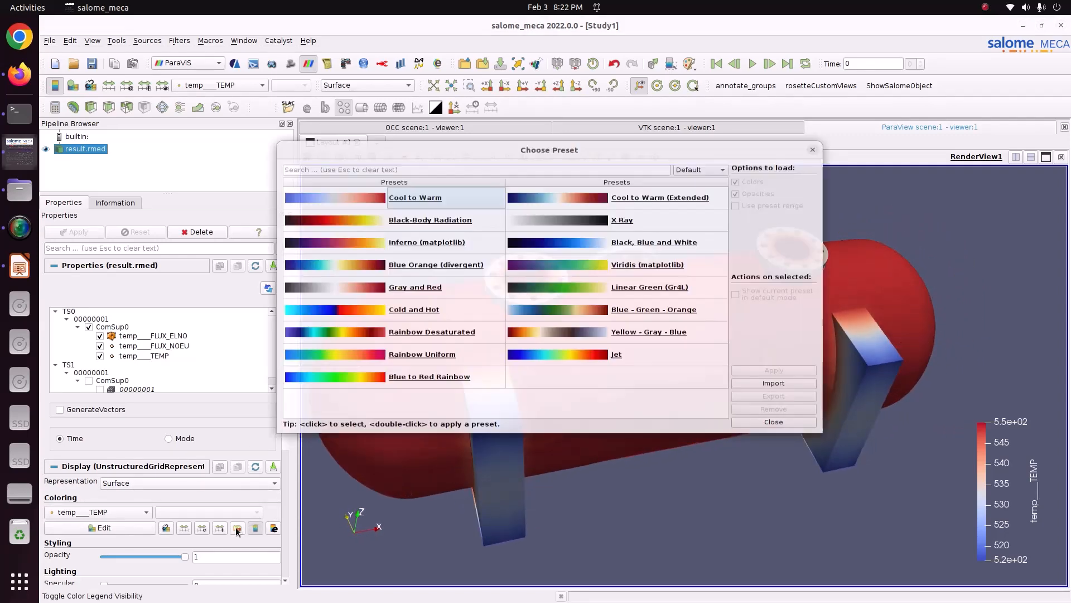
pyautogui.click(698, 156)
pyautogui.click(701, 192)
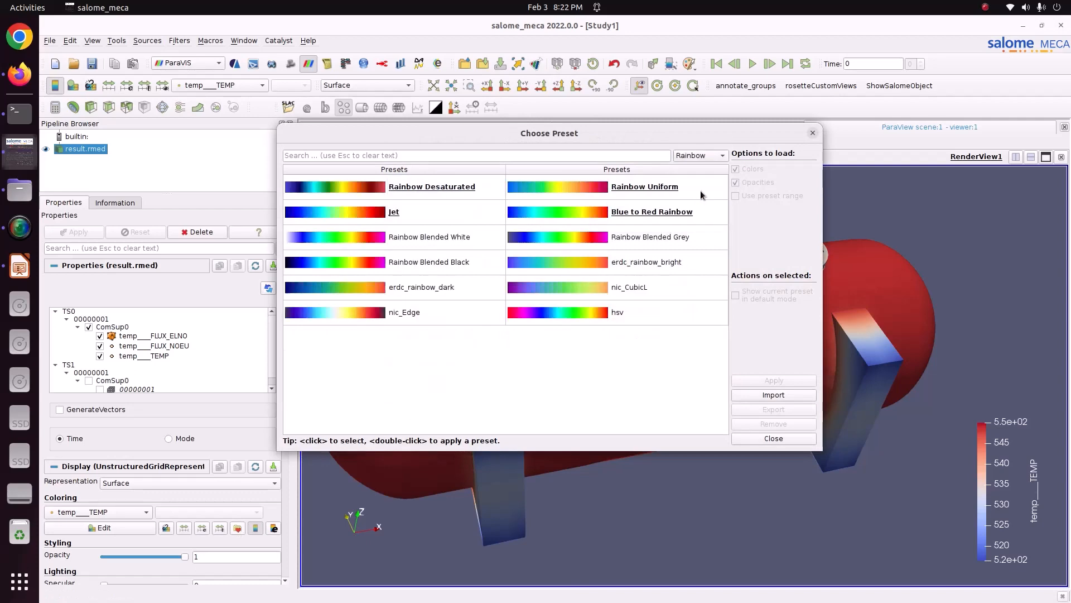
pyautogui.click(637, 210)
pyautogui.click(773, 380)
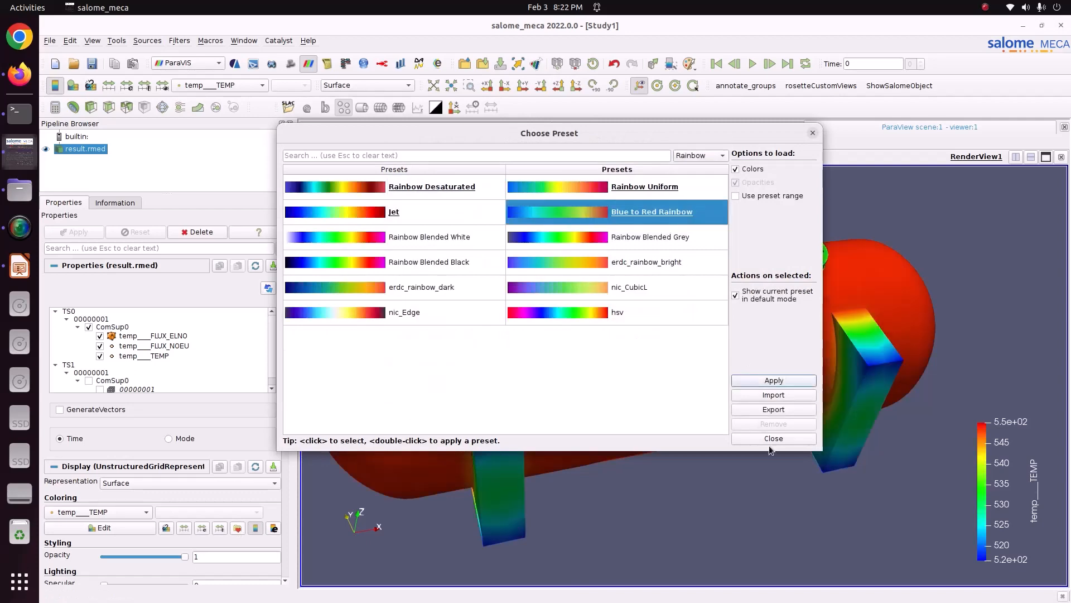
pyautogui.click(769, 439)
# - Set the number of table values in the temperature color map to 12
pyautogui.moveTo(764, 435); pyautogui.dragTo(641, 427)
pyautogui.moveTo(587, 449); pyautogui.dragTo(670, 464)
pyautogui.moveTo(288, 448); pyautogui.dragTo(287, 530)
pyautogui.click(122, 391)
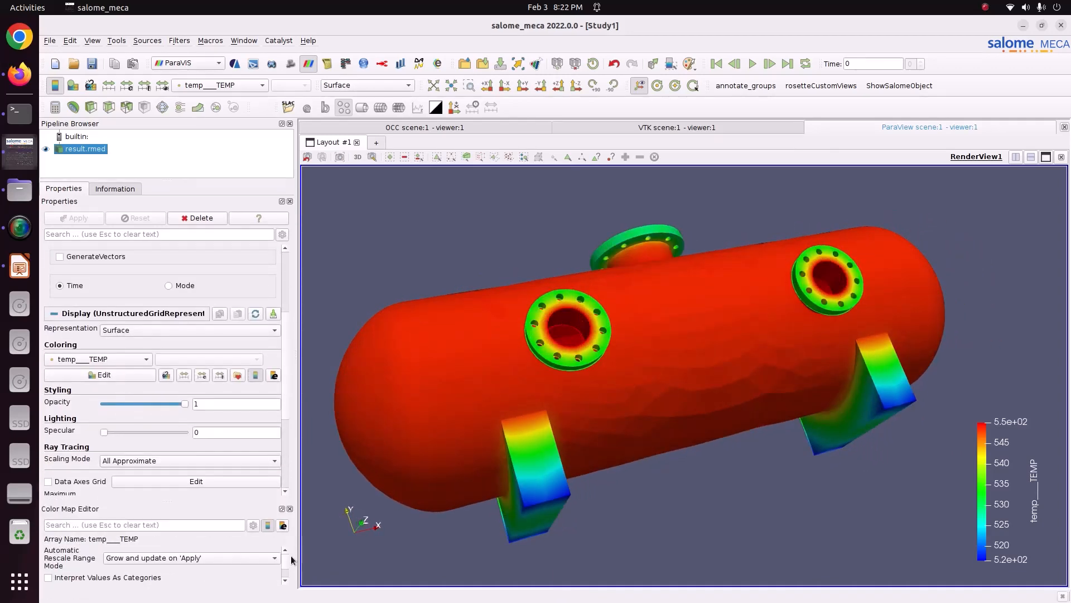
pyautogui.scroll(-2, 282, 577)
pyautogui.doubleClick(253, 559)
pyautogui.write('12')
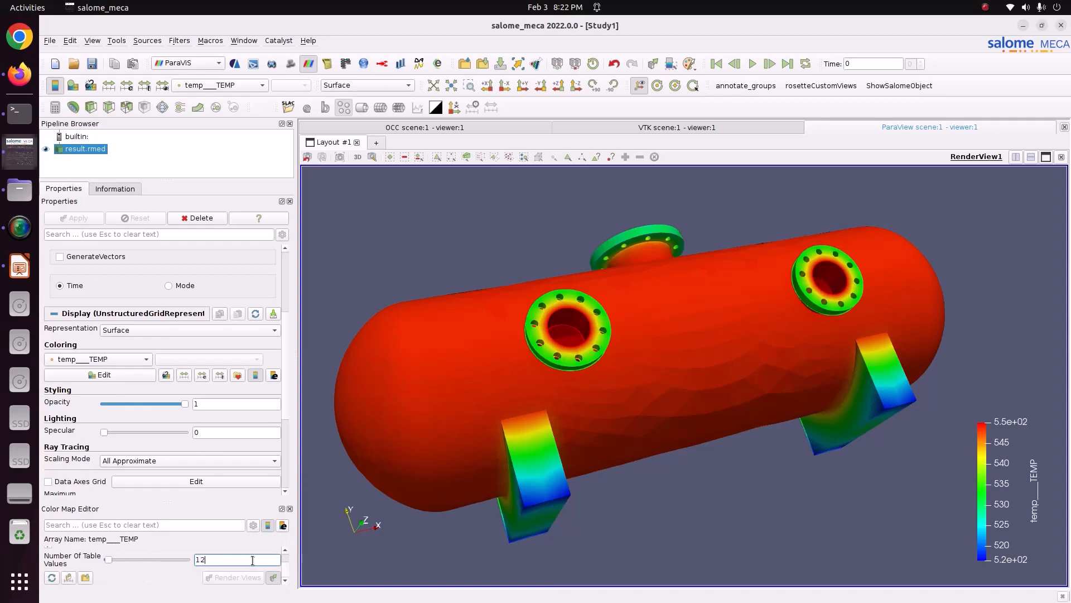
pyautogui.moveTo(630, 371); pyautogui.dragTo(707, 411)
# - Reposition the temperature color legend higher and closer to the vessel, about midway up the view
pyautogui.scroll(-1, 706, 411)
pyautogui.moveTo(707, 411); pyautogui.dragTo(731, 385, button='middle')
pyautogui.moveTo(1008, 446); pyautogui.dragTo(969, 317)
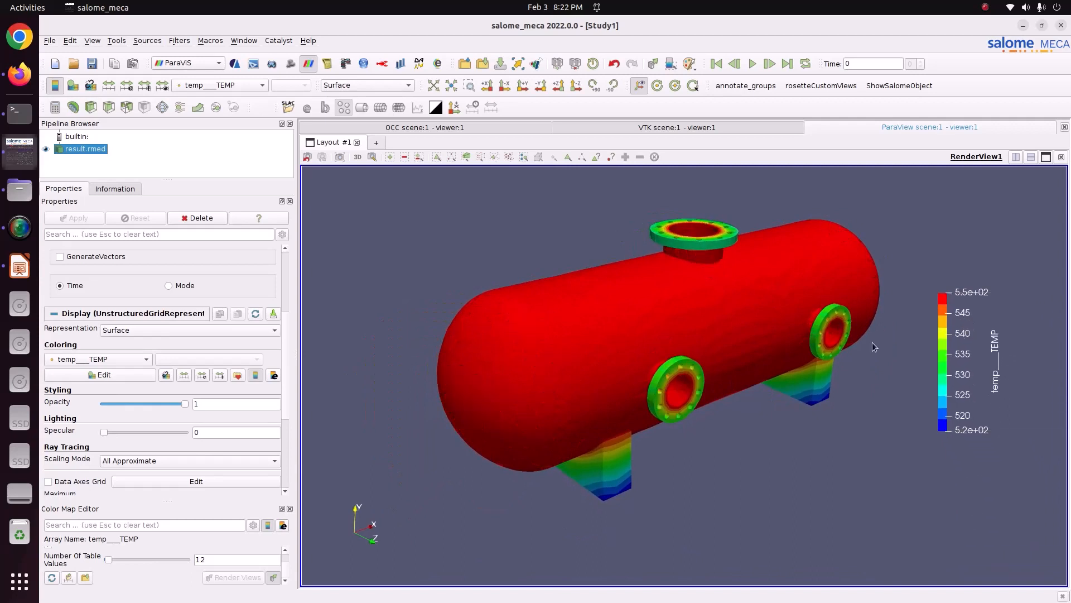
pyautogui.moveTo(872, 342); pyautogui.dragTo(778, 339)
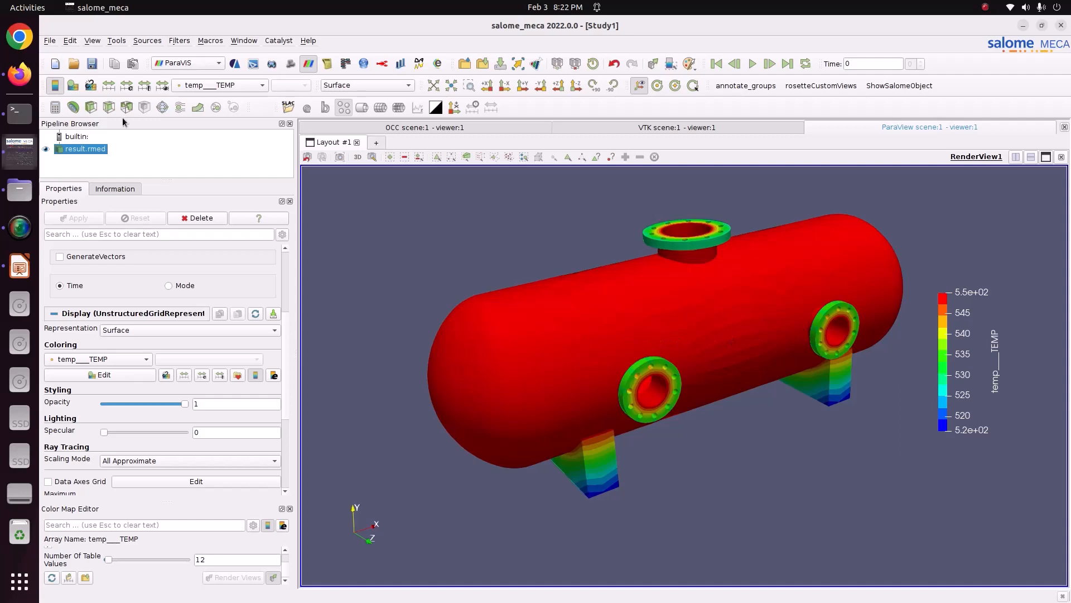
# - Clip result.rmed with a plane normal to Z and hide the plane outline
pyautogui.click(91, 112)
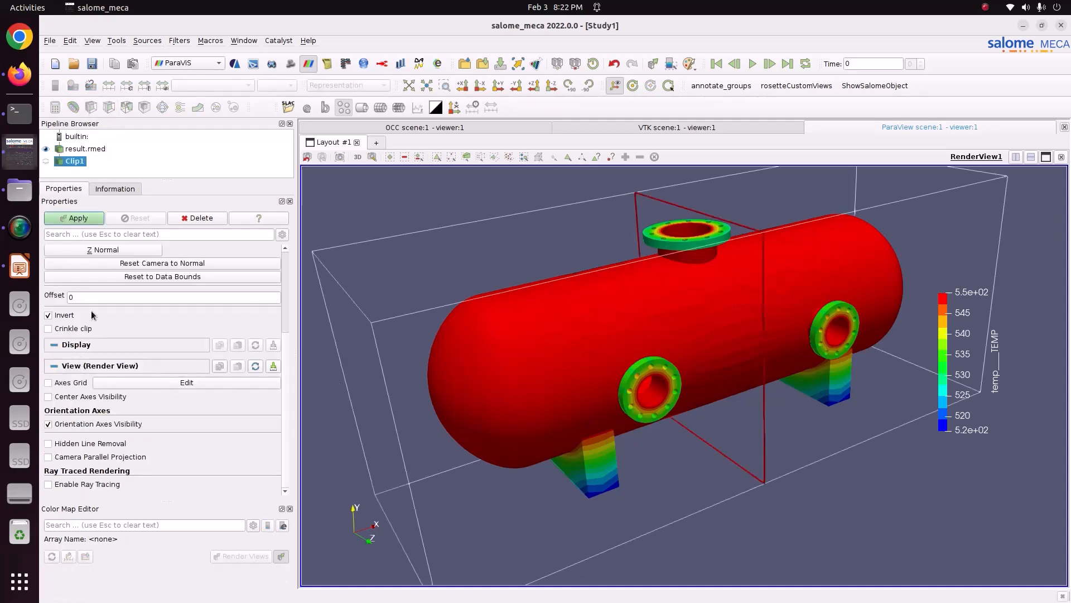
pyautogui.scroll(3, 167, 335)
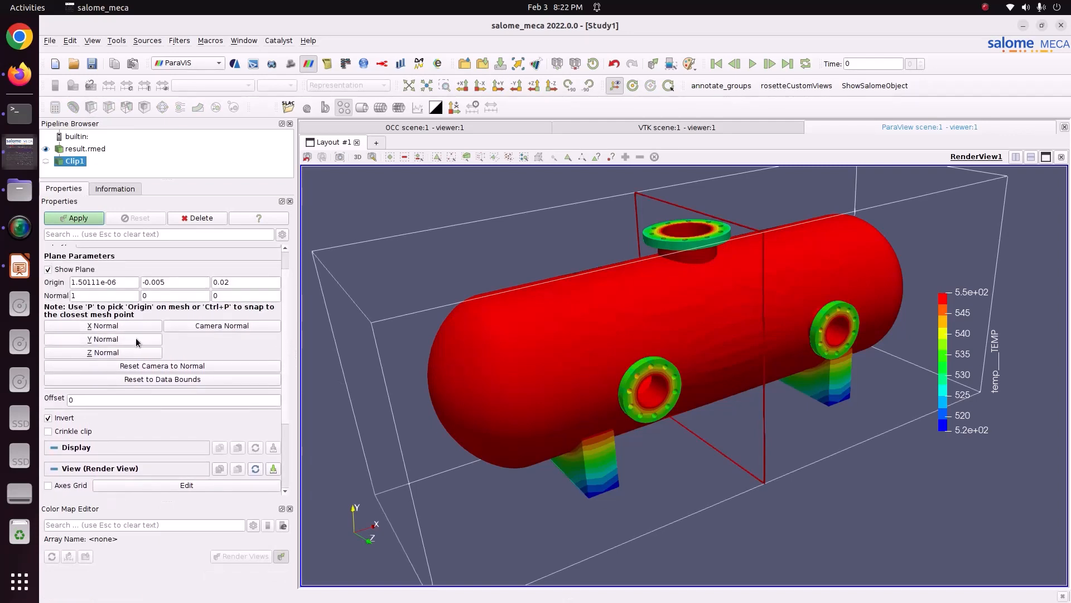
pyautogui.click(138, 340)
pyautogui.click(137, 354)
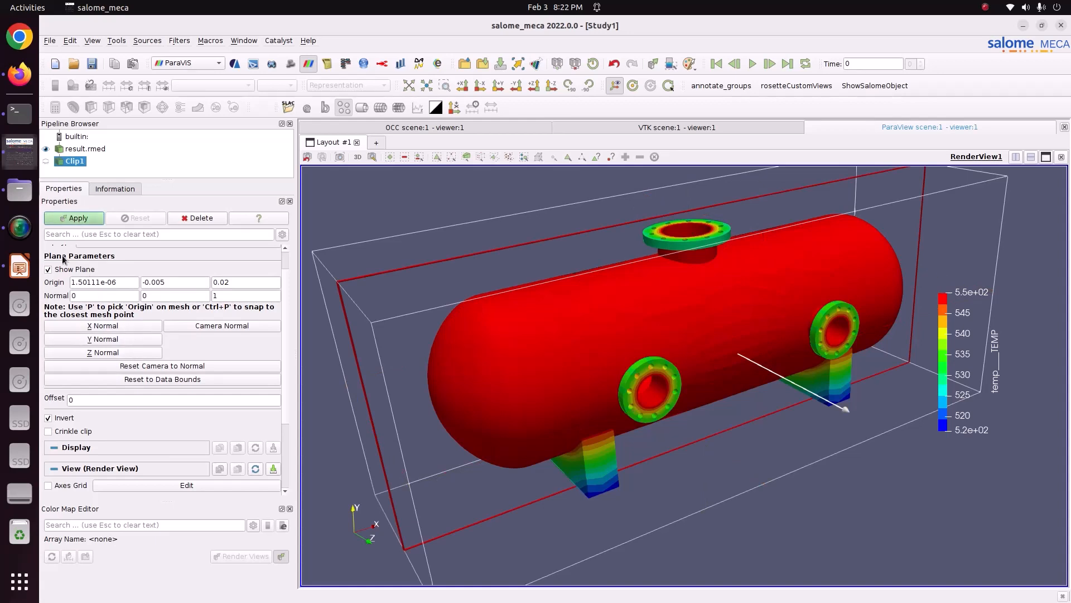
pyautogui.click(54, 273)
pyautogui.click(70, 223)
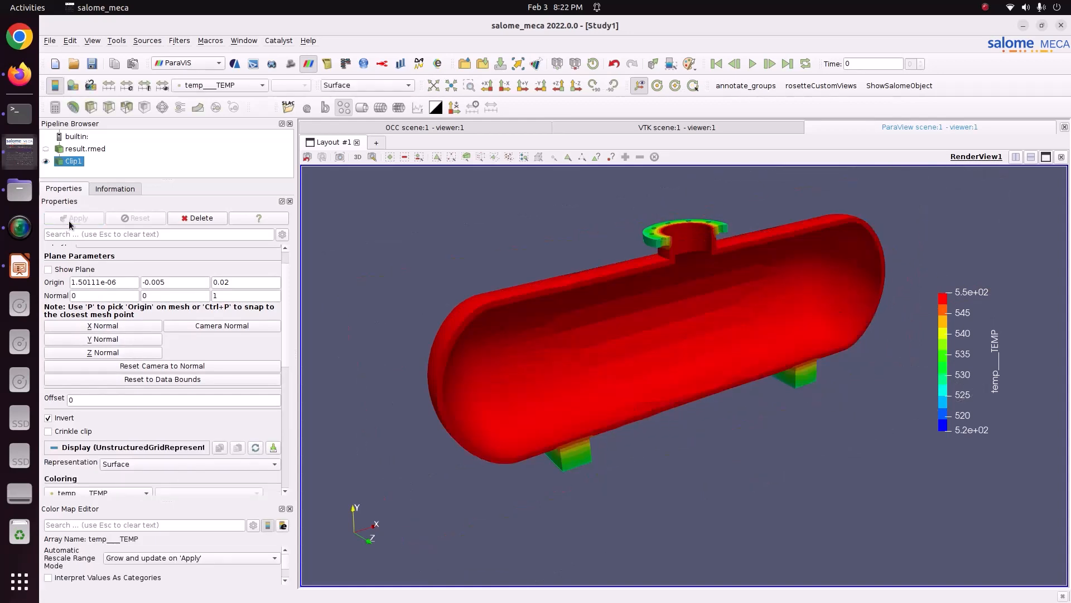
# - Examine the temperature distribution inside the clipped vessel, focusing on the wall and the cut through the top nozzle flange
pyautogui.moveTo(517, 318); pyautogui.dragTo(564, 458)
pyautogui.moveTo(722, 317); pyautogui.dragTo(657, 318, button='middle')
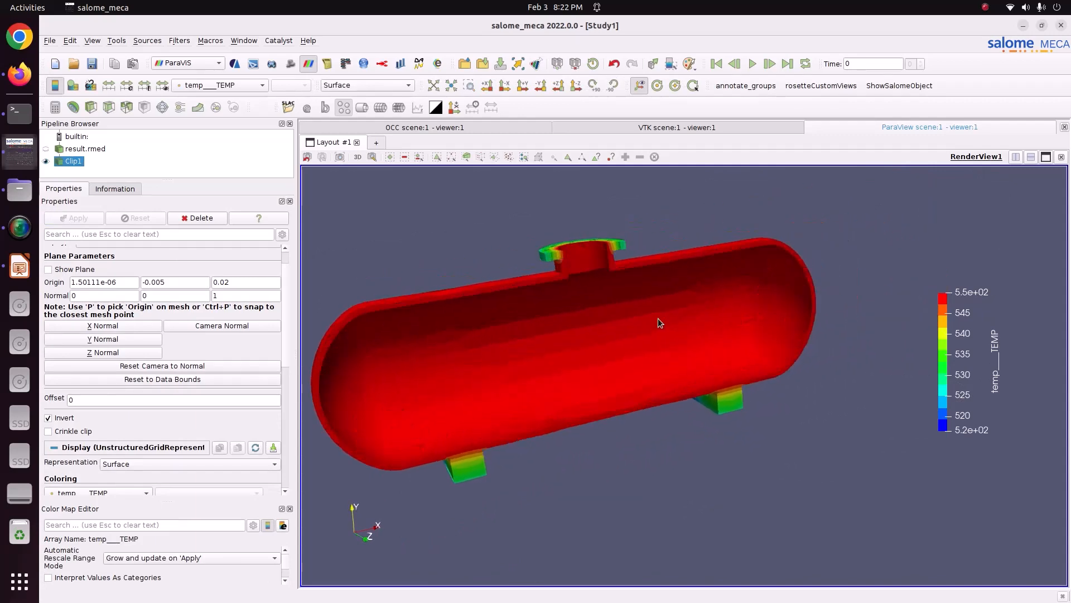
pyautogui.scroll(2, 672, 249)
pyautogui.moveTo(672, 249); pyautogui.dragTo(674, 304, button='middle')
pyautogui.moveTo(595, 239); pyautogui.dragTo(617, 376, button='middle')
pyautogui.scroll(3, 562, 289)
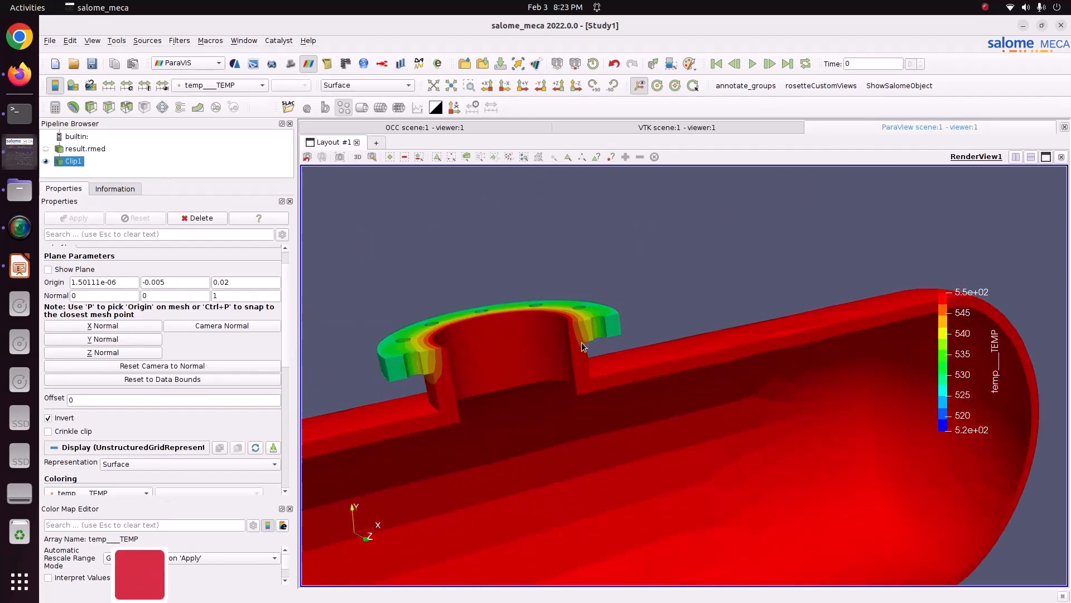
pyautogui.moveTo(581, 342); pyautogui.dragTo(628, 362)
pyautogui.scroll(-5, 622, 300)
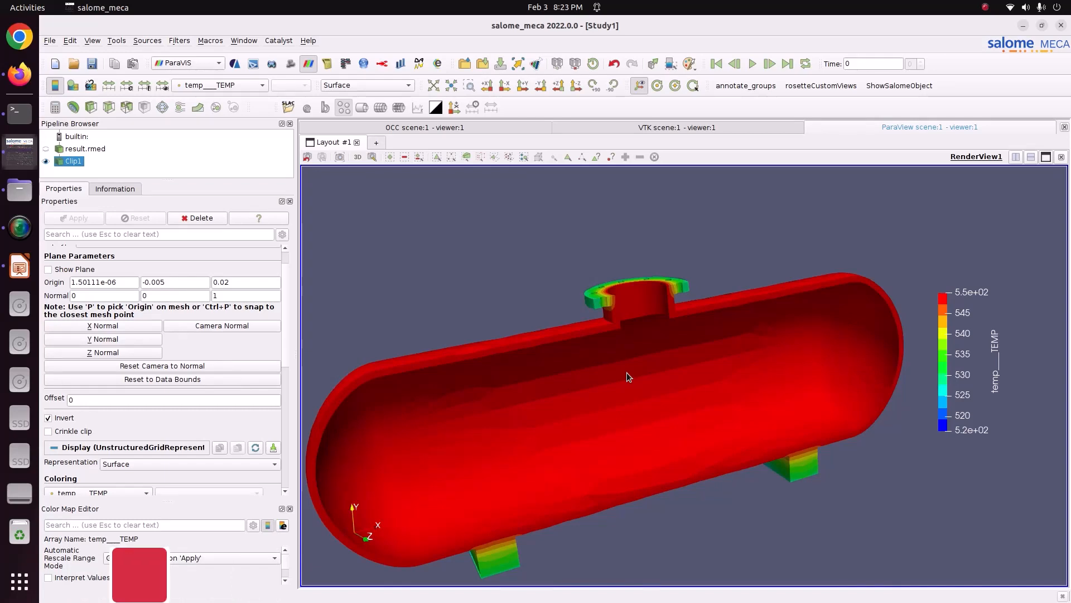
pyautogui.moveTo(627, 377); pyautogui.dragTo(651, 346)
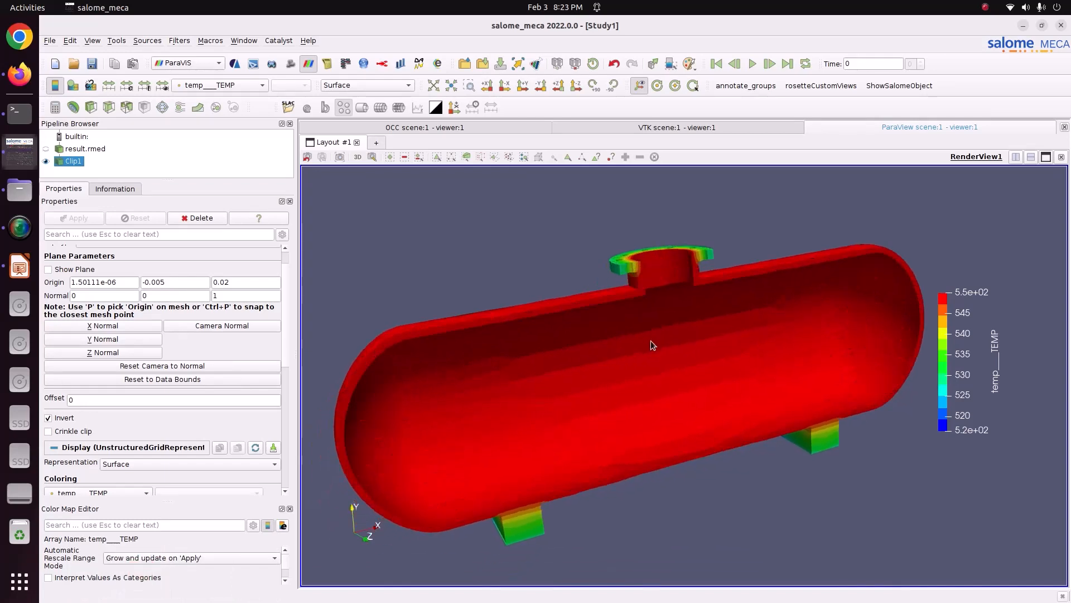